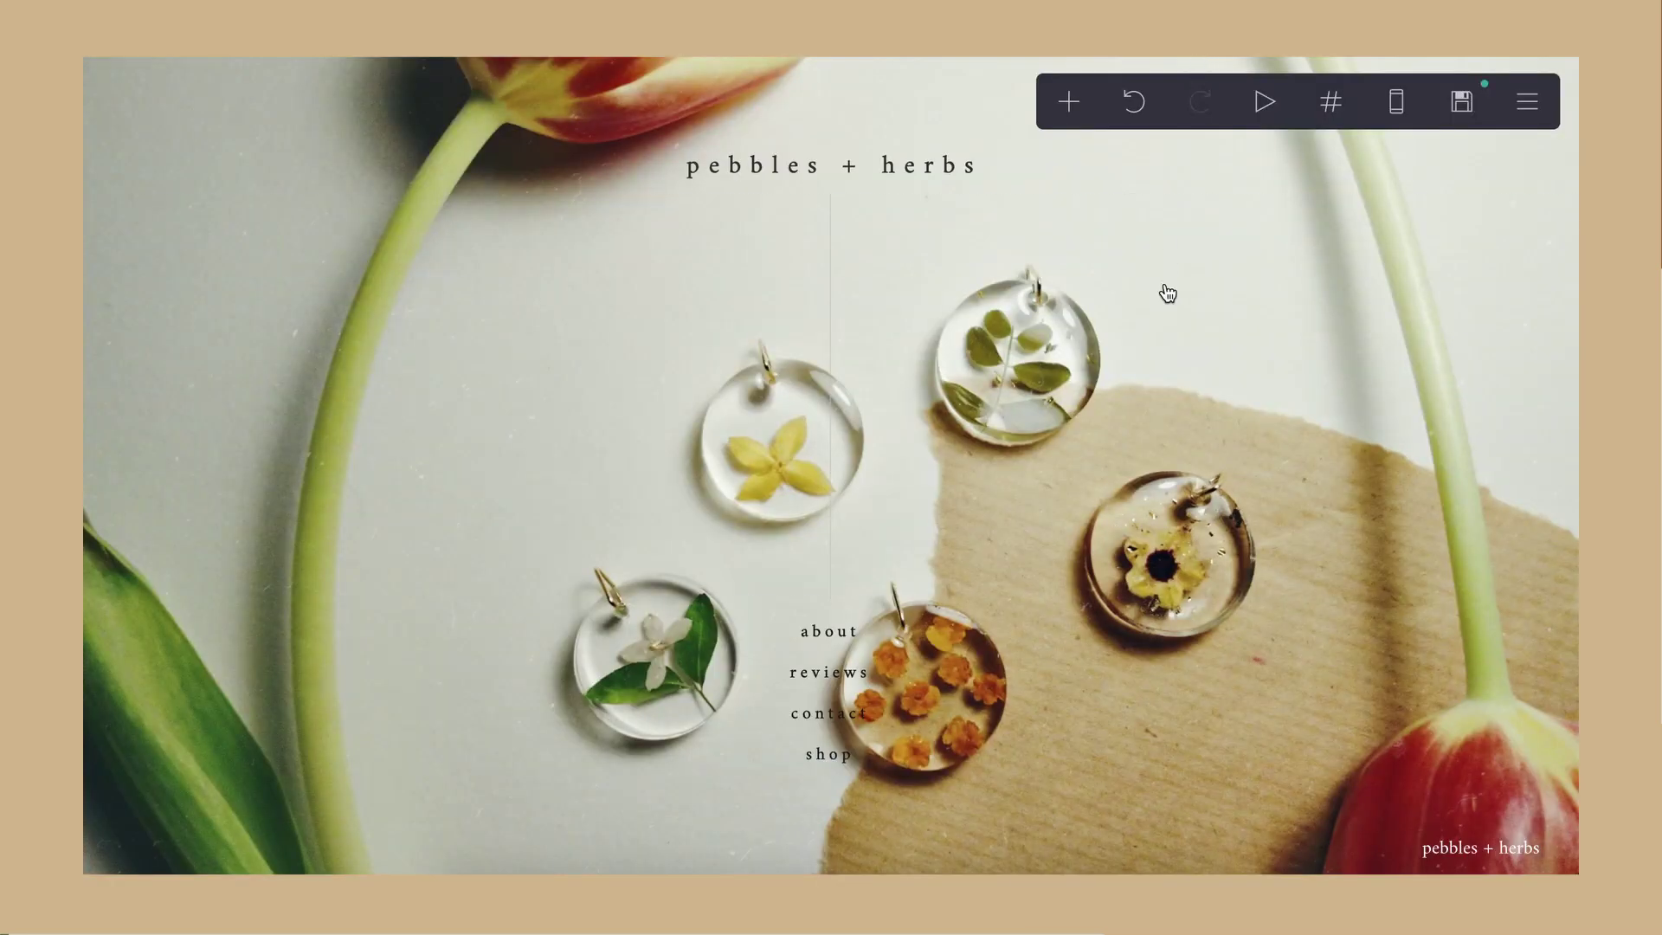
Step: Scroll down until the six-item 'what we sell' grid, see more row and footer are visible
scroll(1165, 286, "down", 5)
scroll(1165, 288, "down", 8)
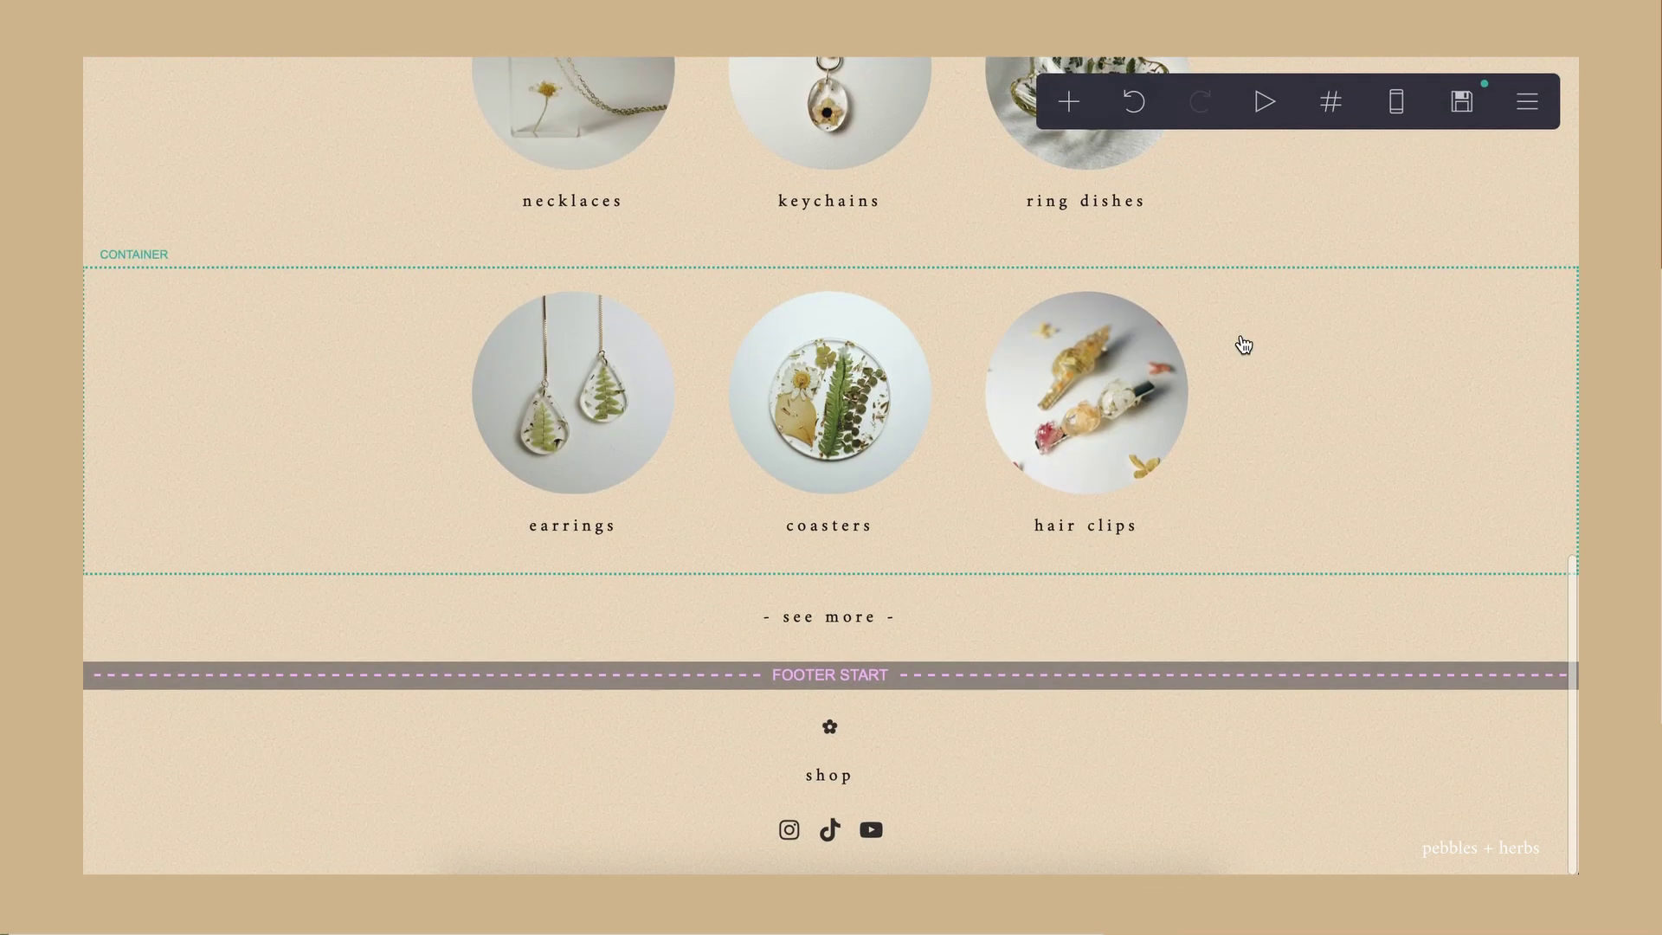
Step: Insert a section break after the see more row, renaming section04 to 'about'
left_click(1213, 631)
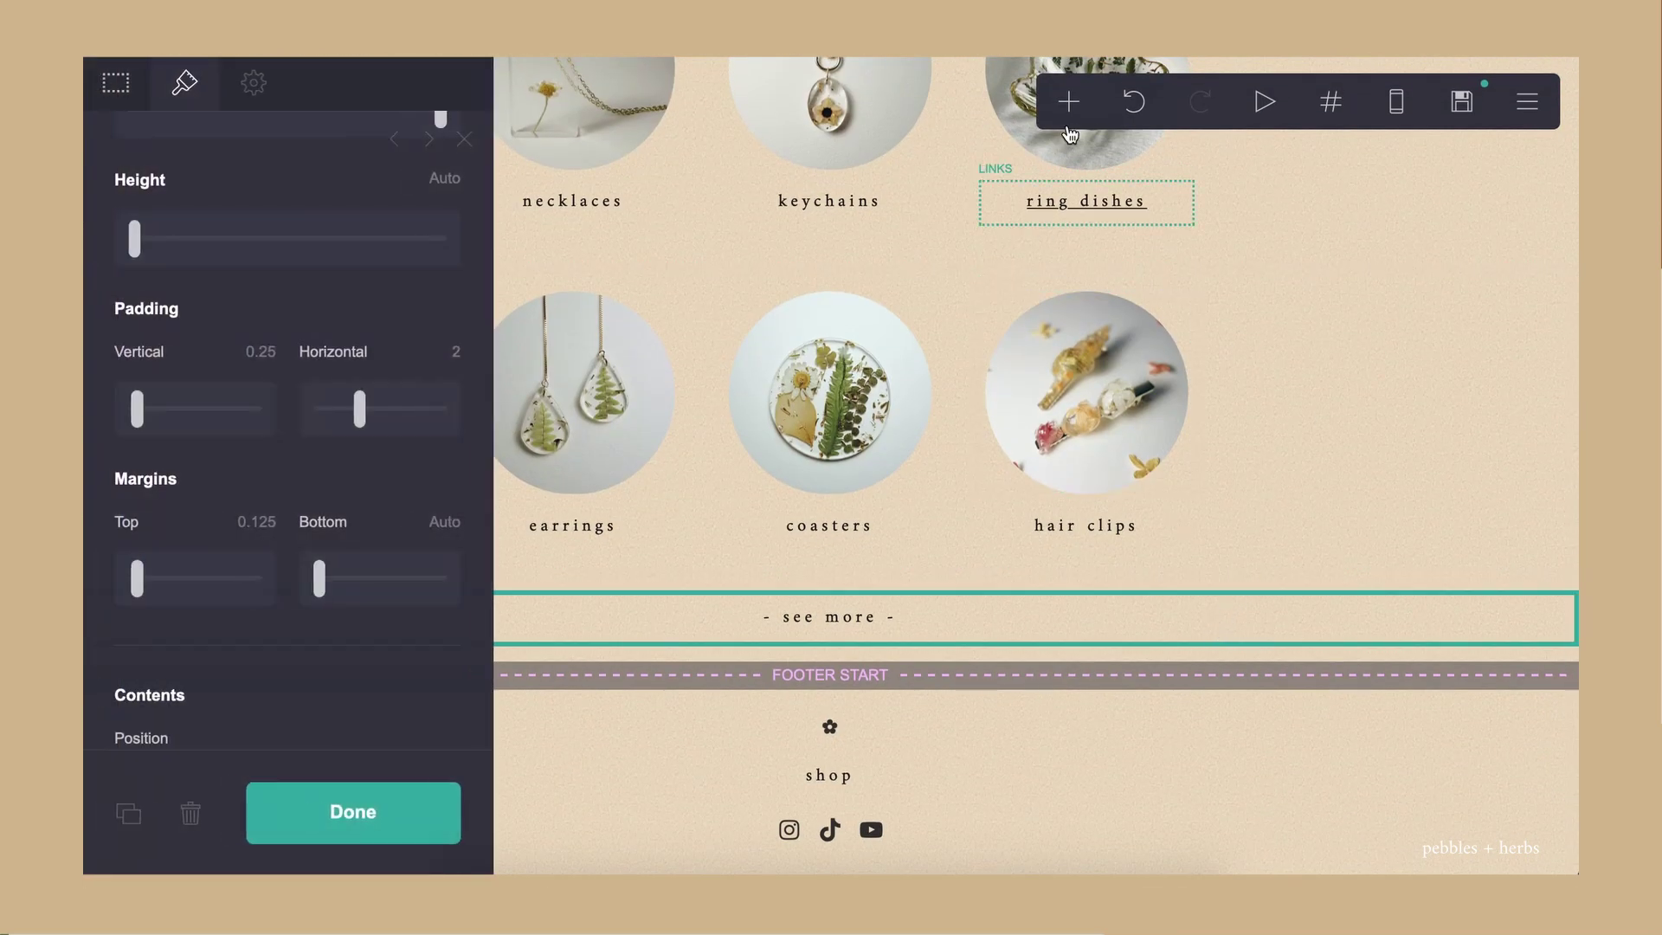
left_click(1068, 103)
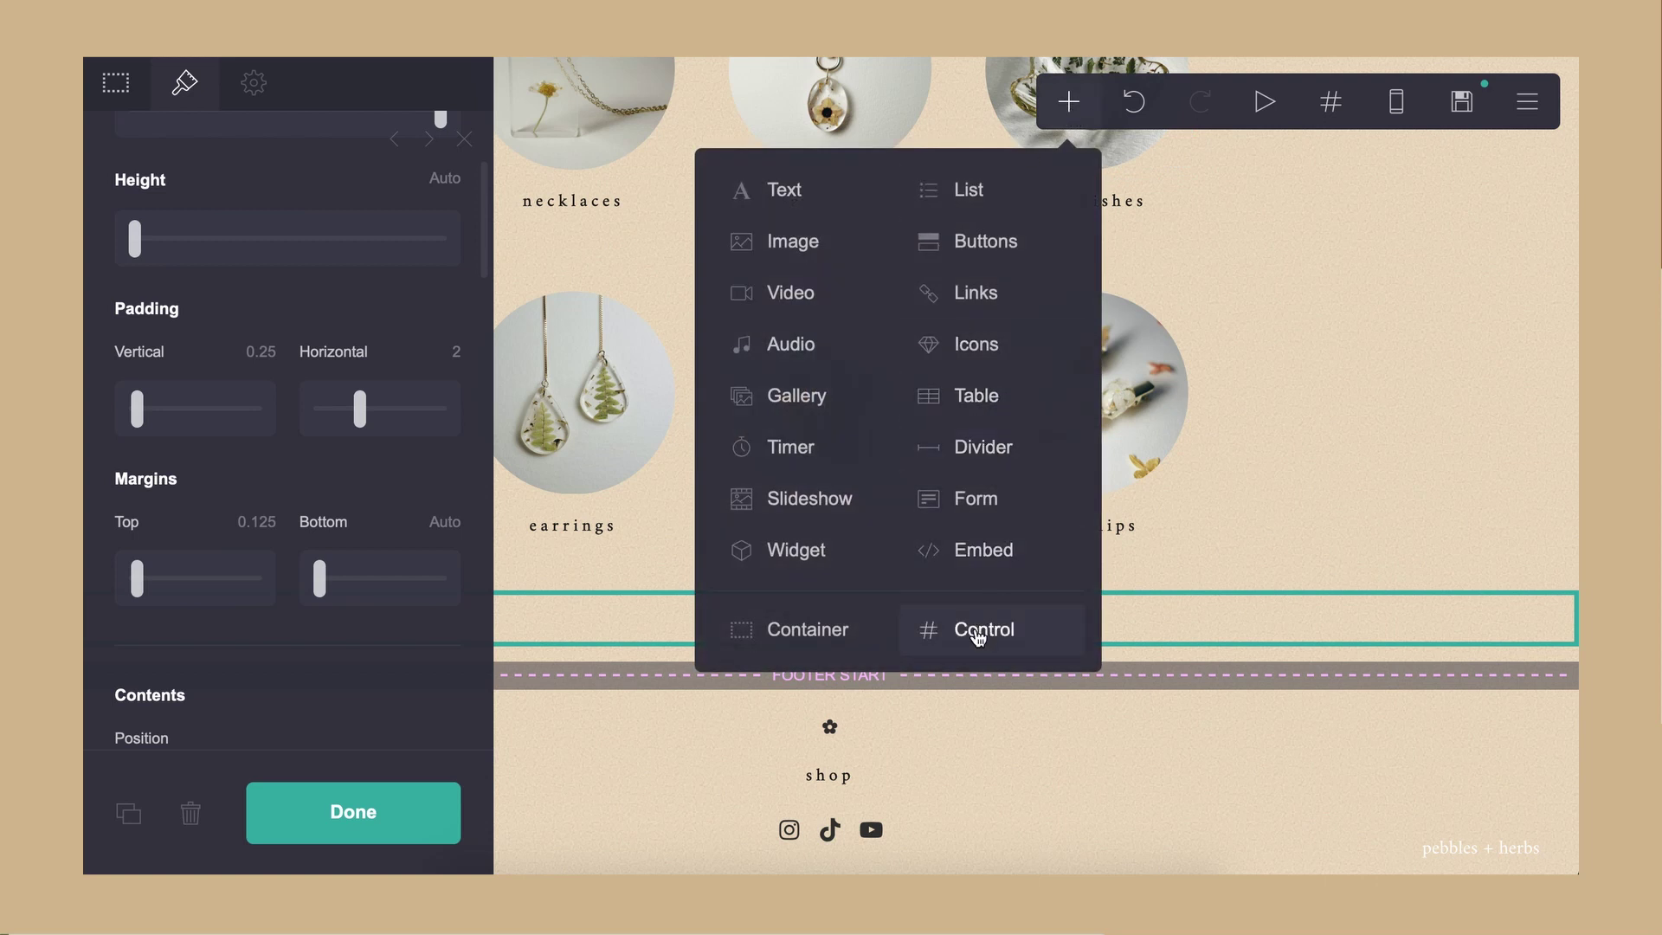
left_click(979, 636)
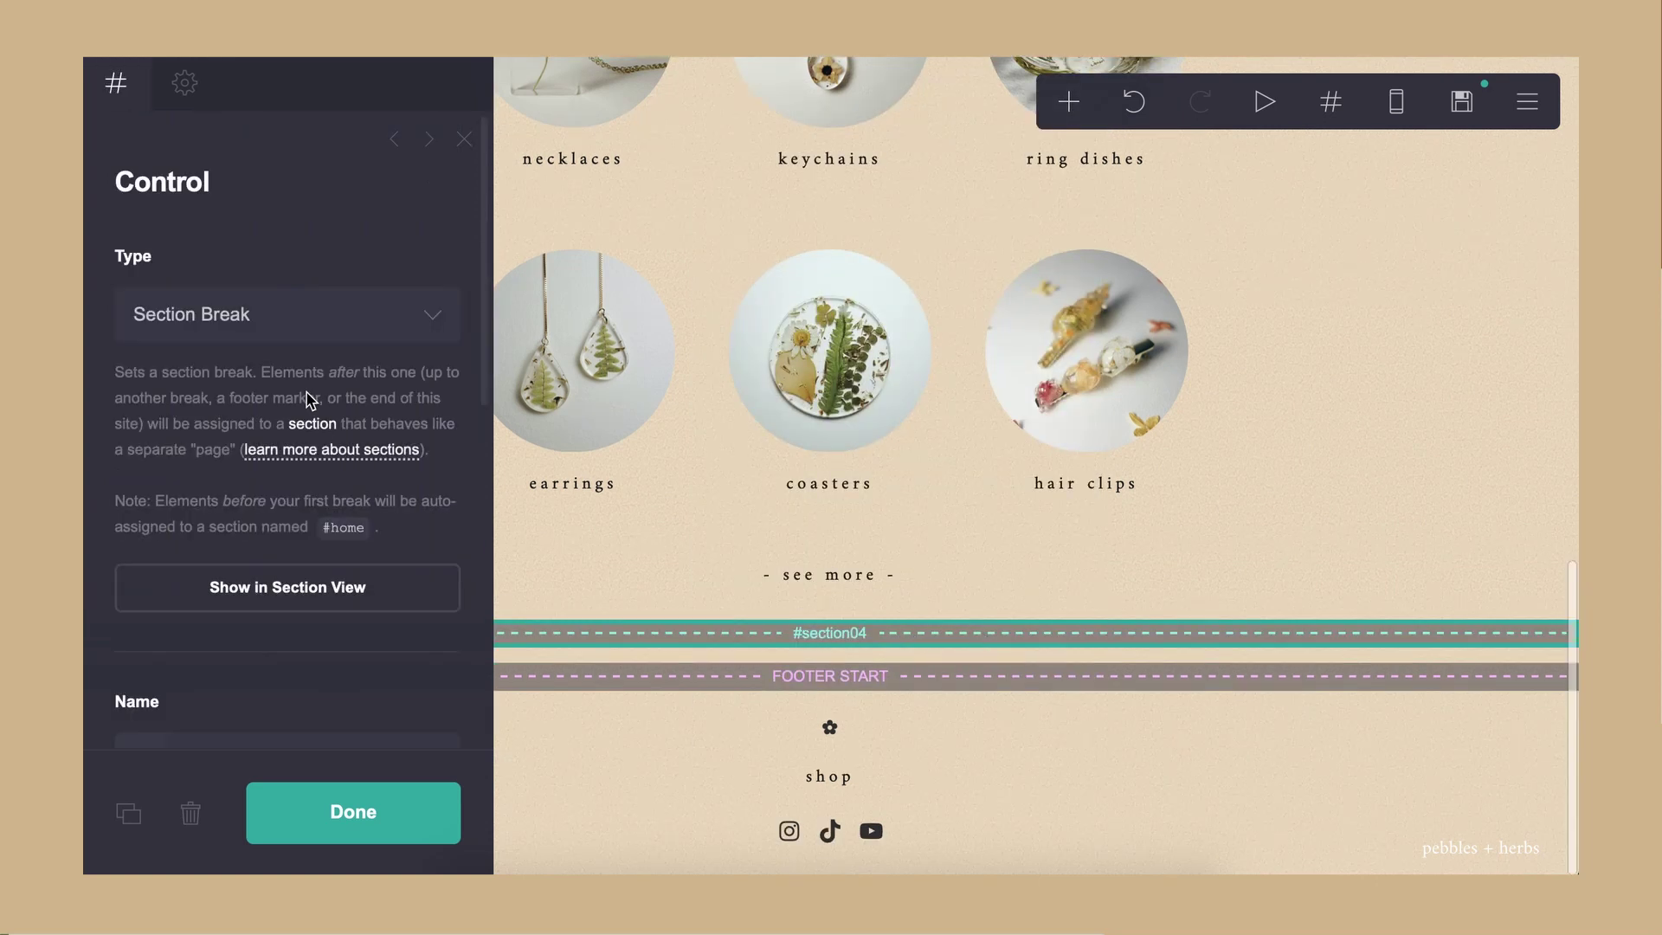
scroll(310, 399, "down", 2)
double_click(229, 627)
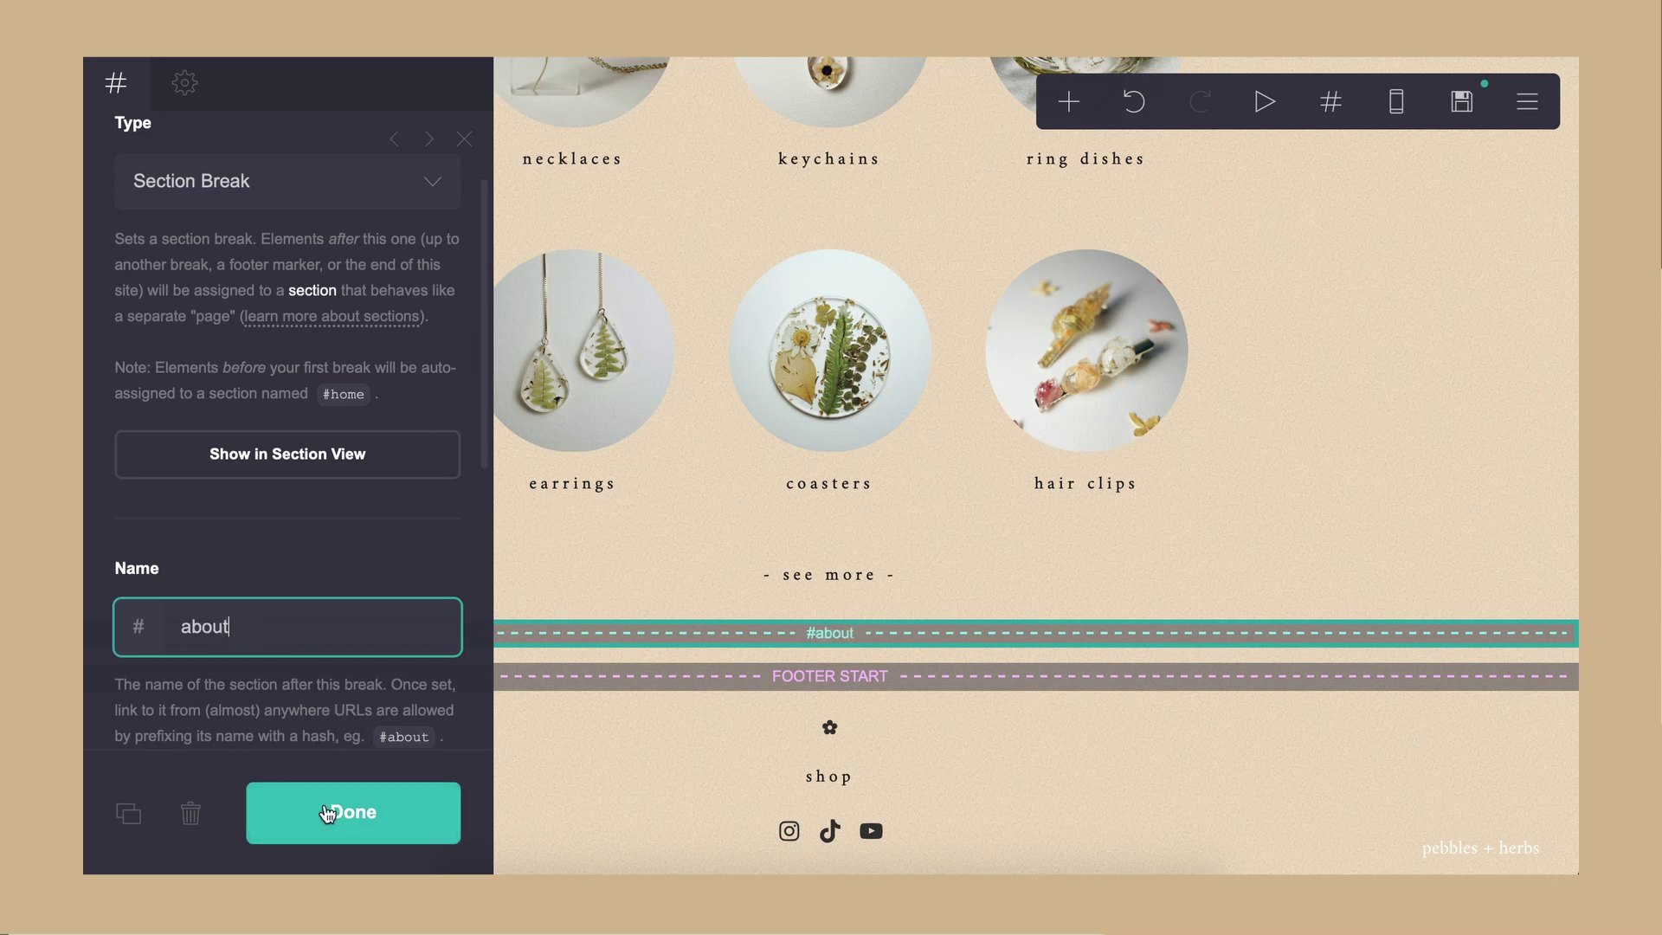
left_click(341, 808)
left_click(374, 645)
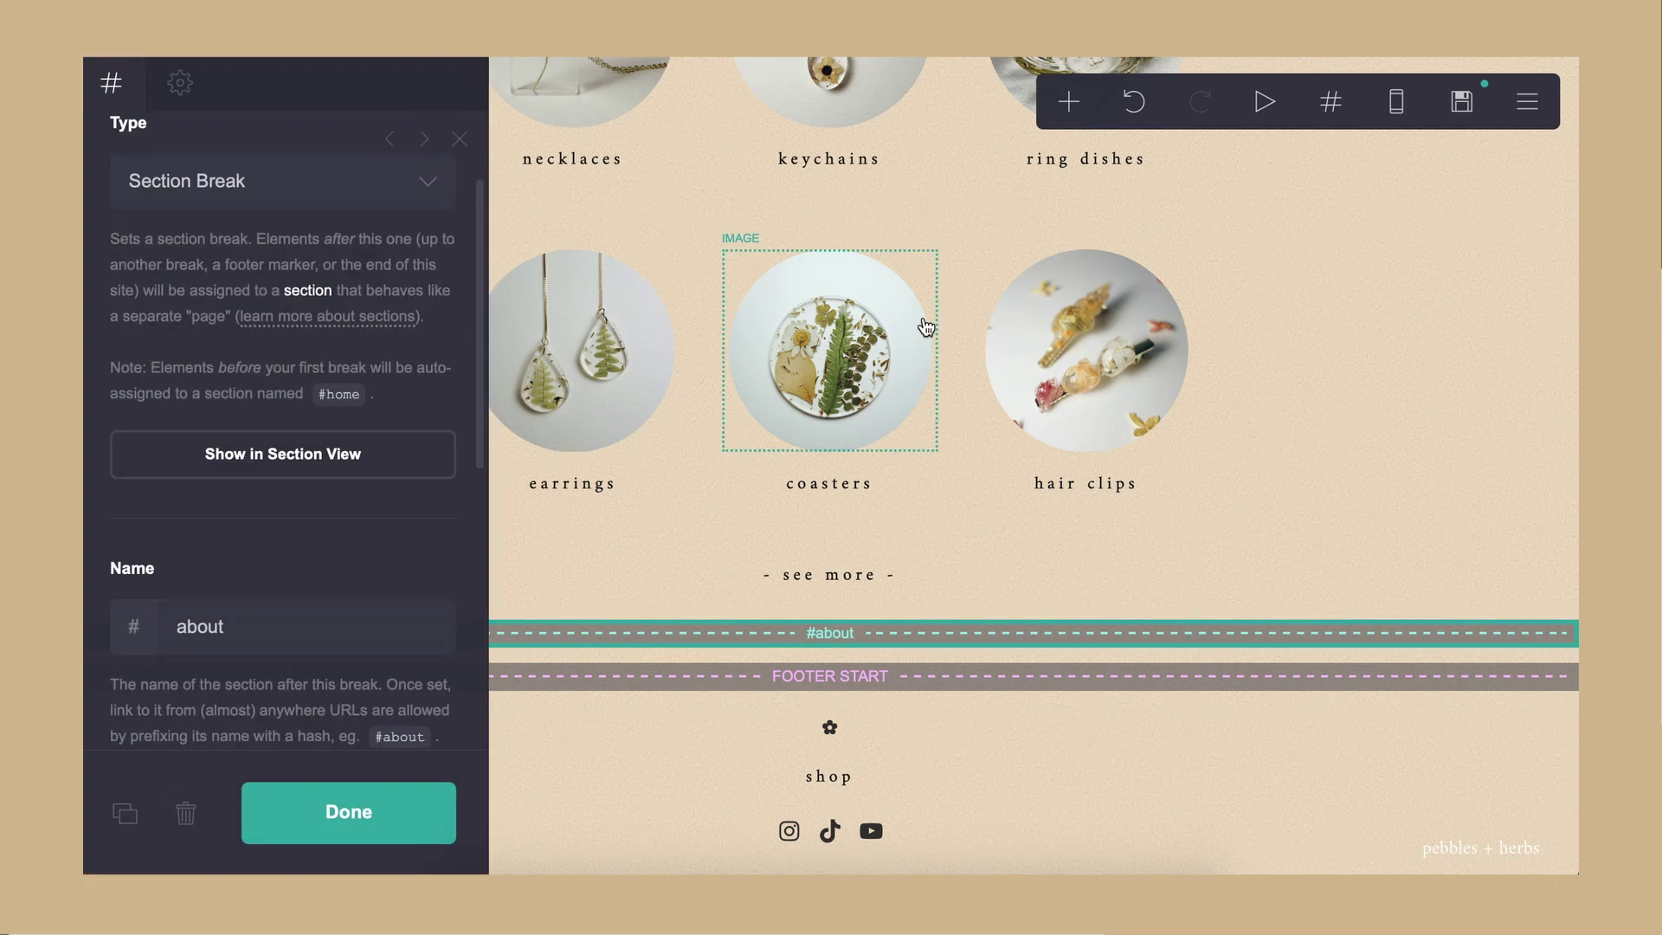
Step: Insert a container in the about section with a new text element inside it
left_click(1069, 104)
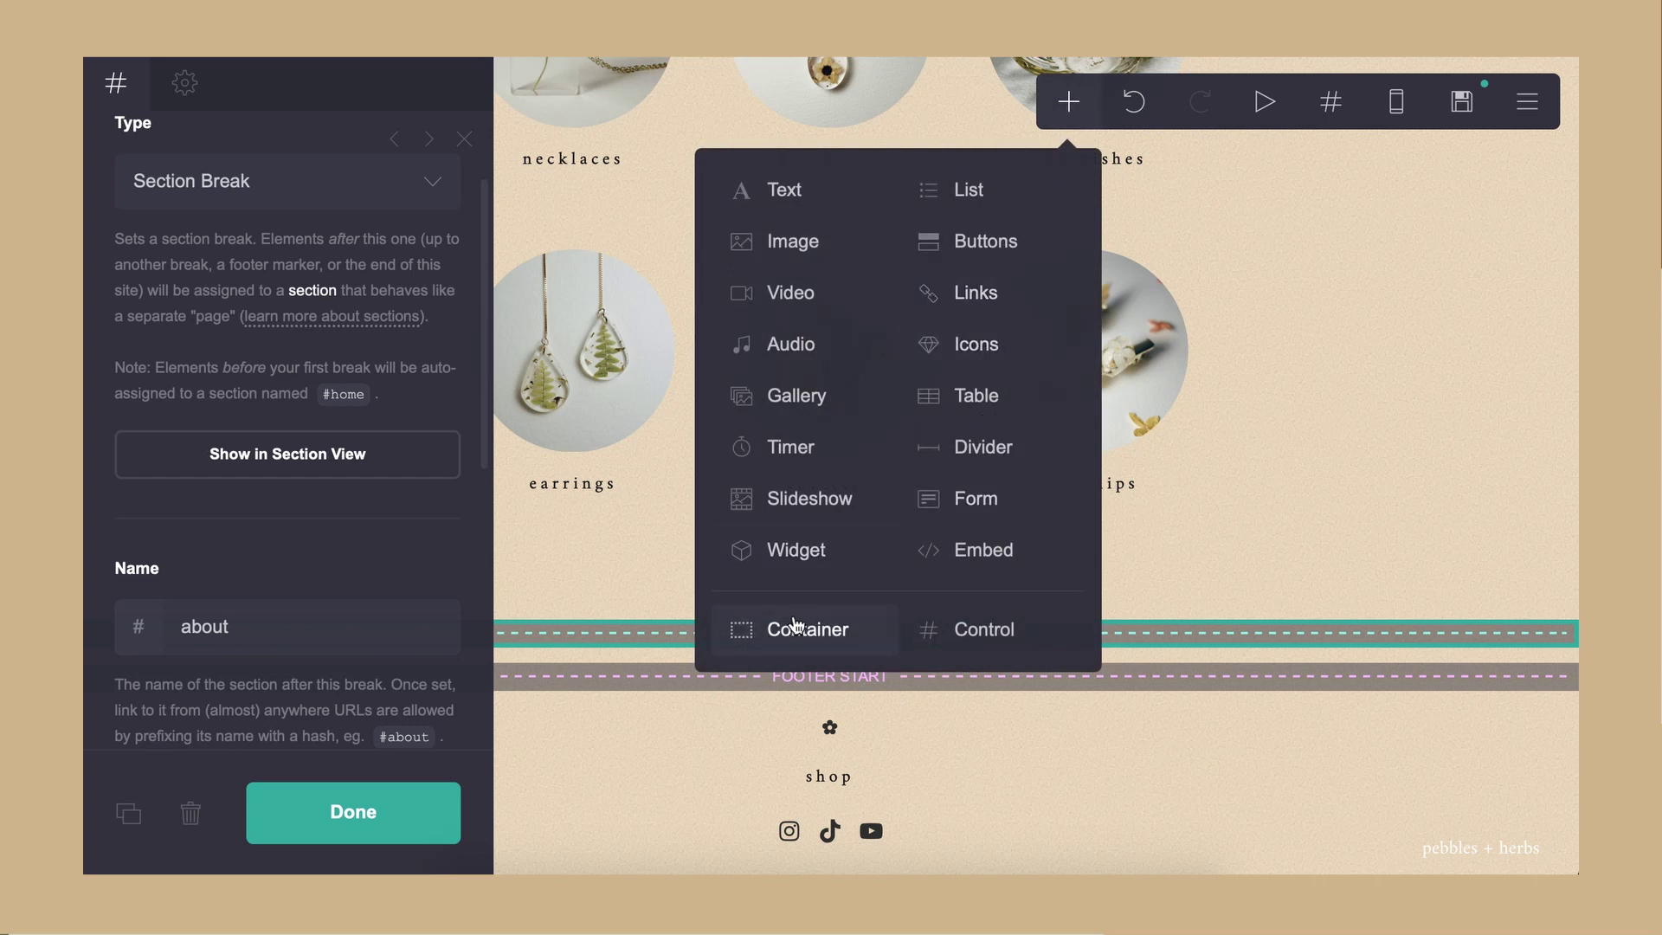
left_click(795, 627)
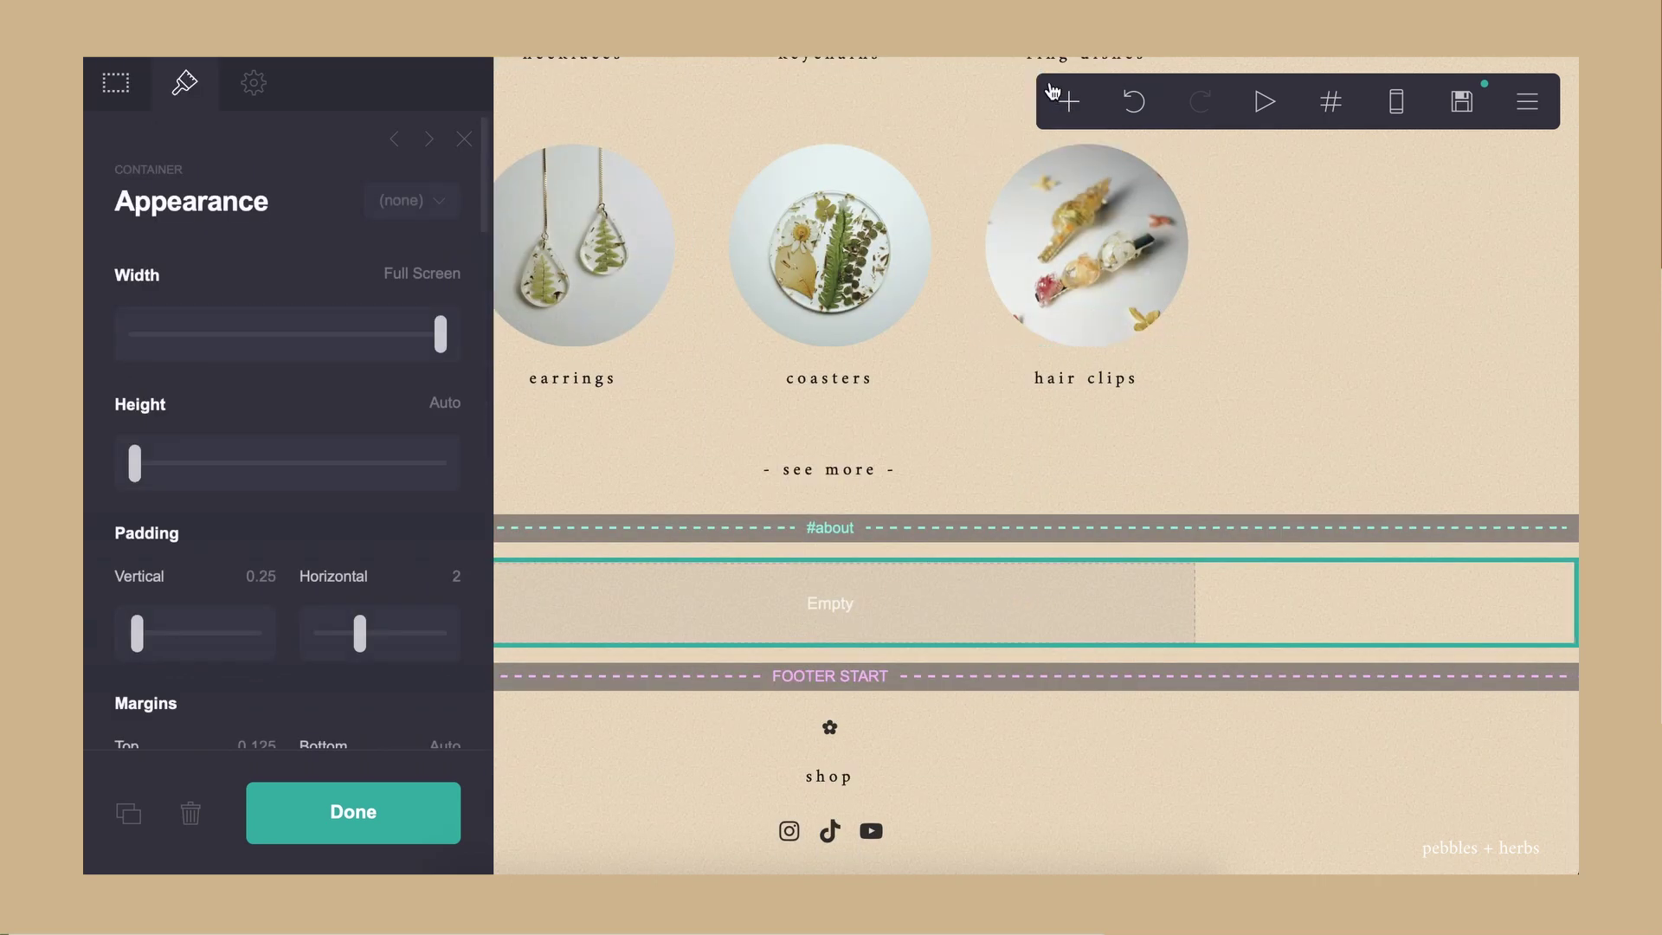
left_click(1068, 102)
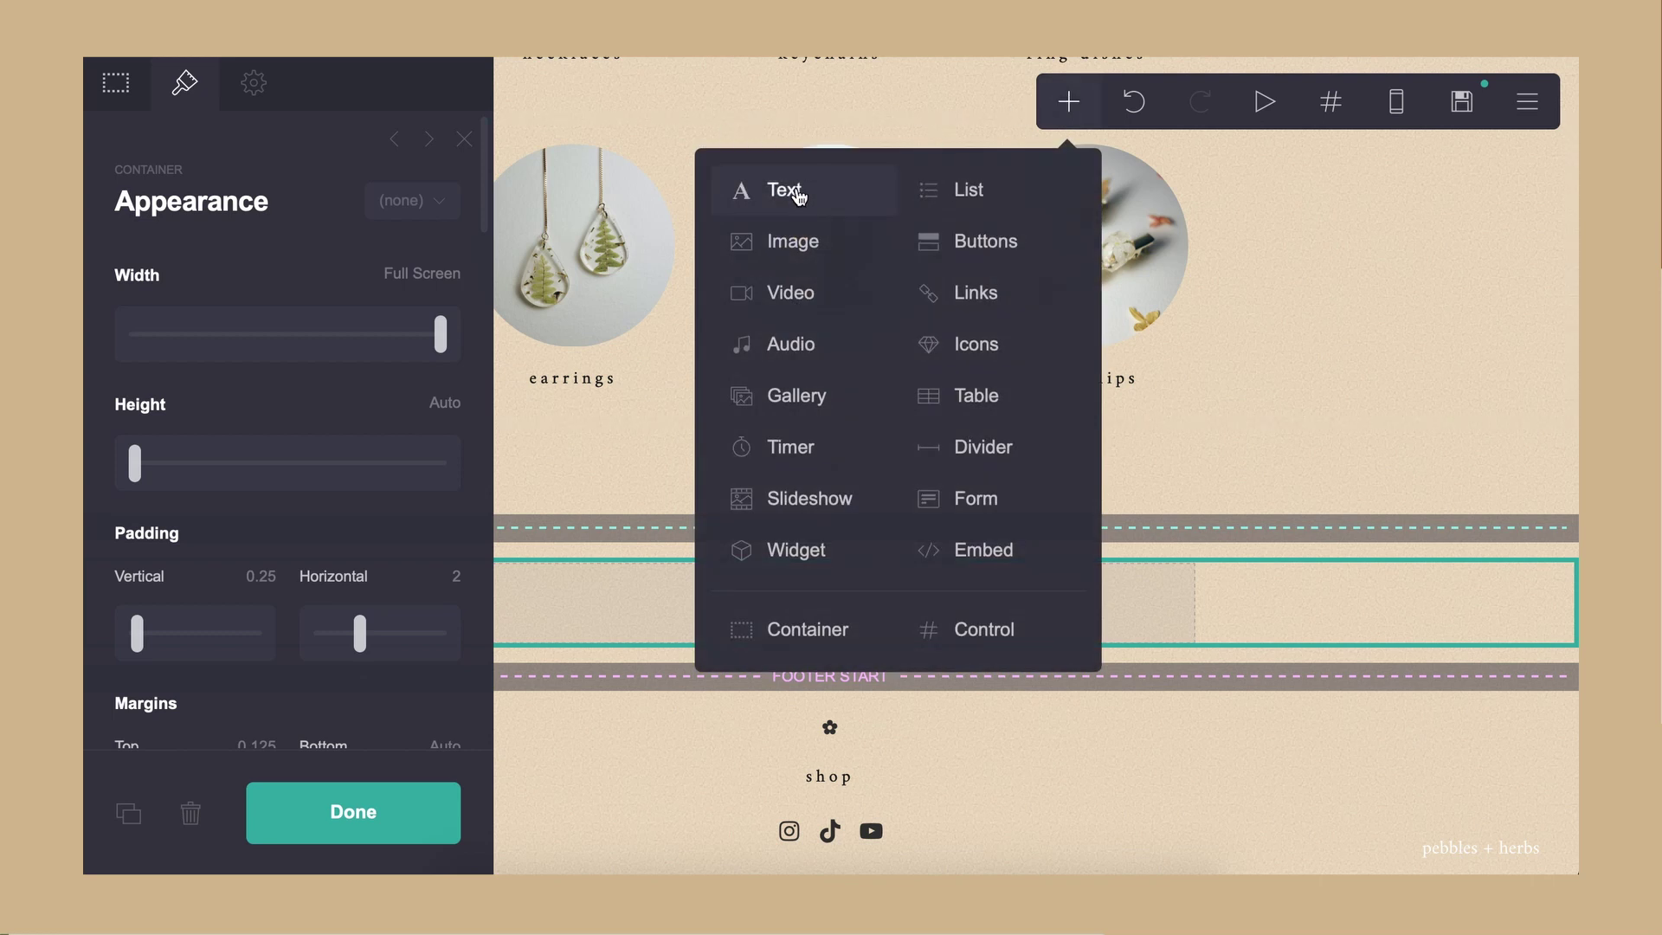
left_click(798, 195)
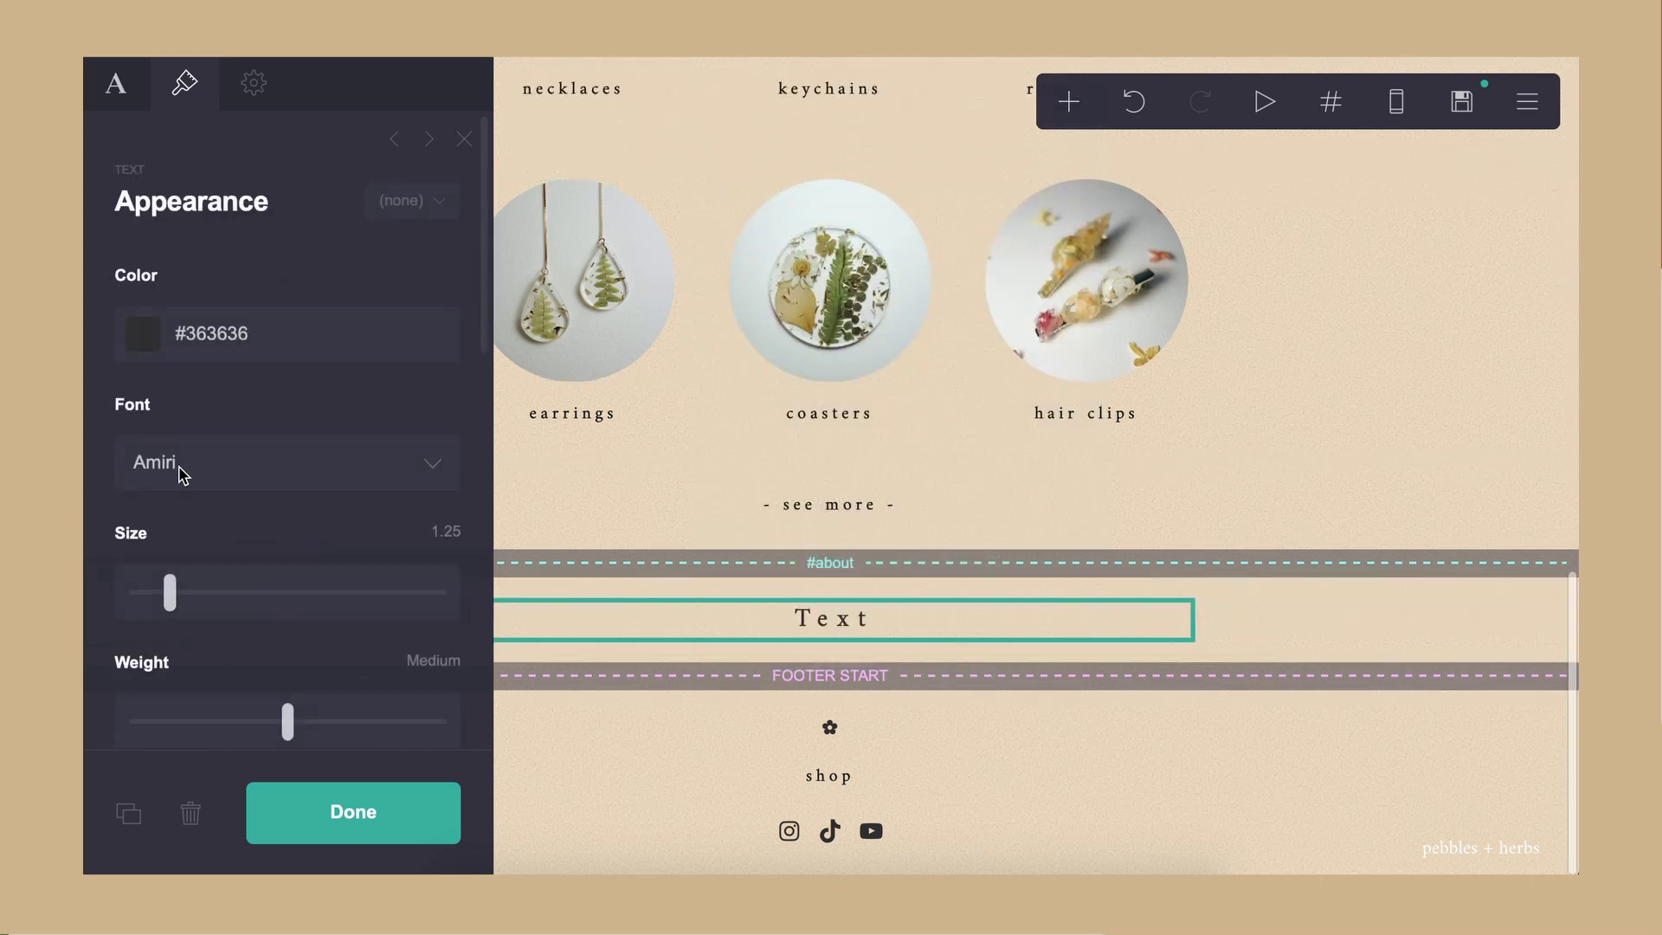
Step: Apply the page title style to the text and change its wording to 'about'
left_click(412, 198)
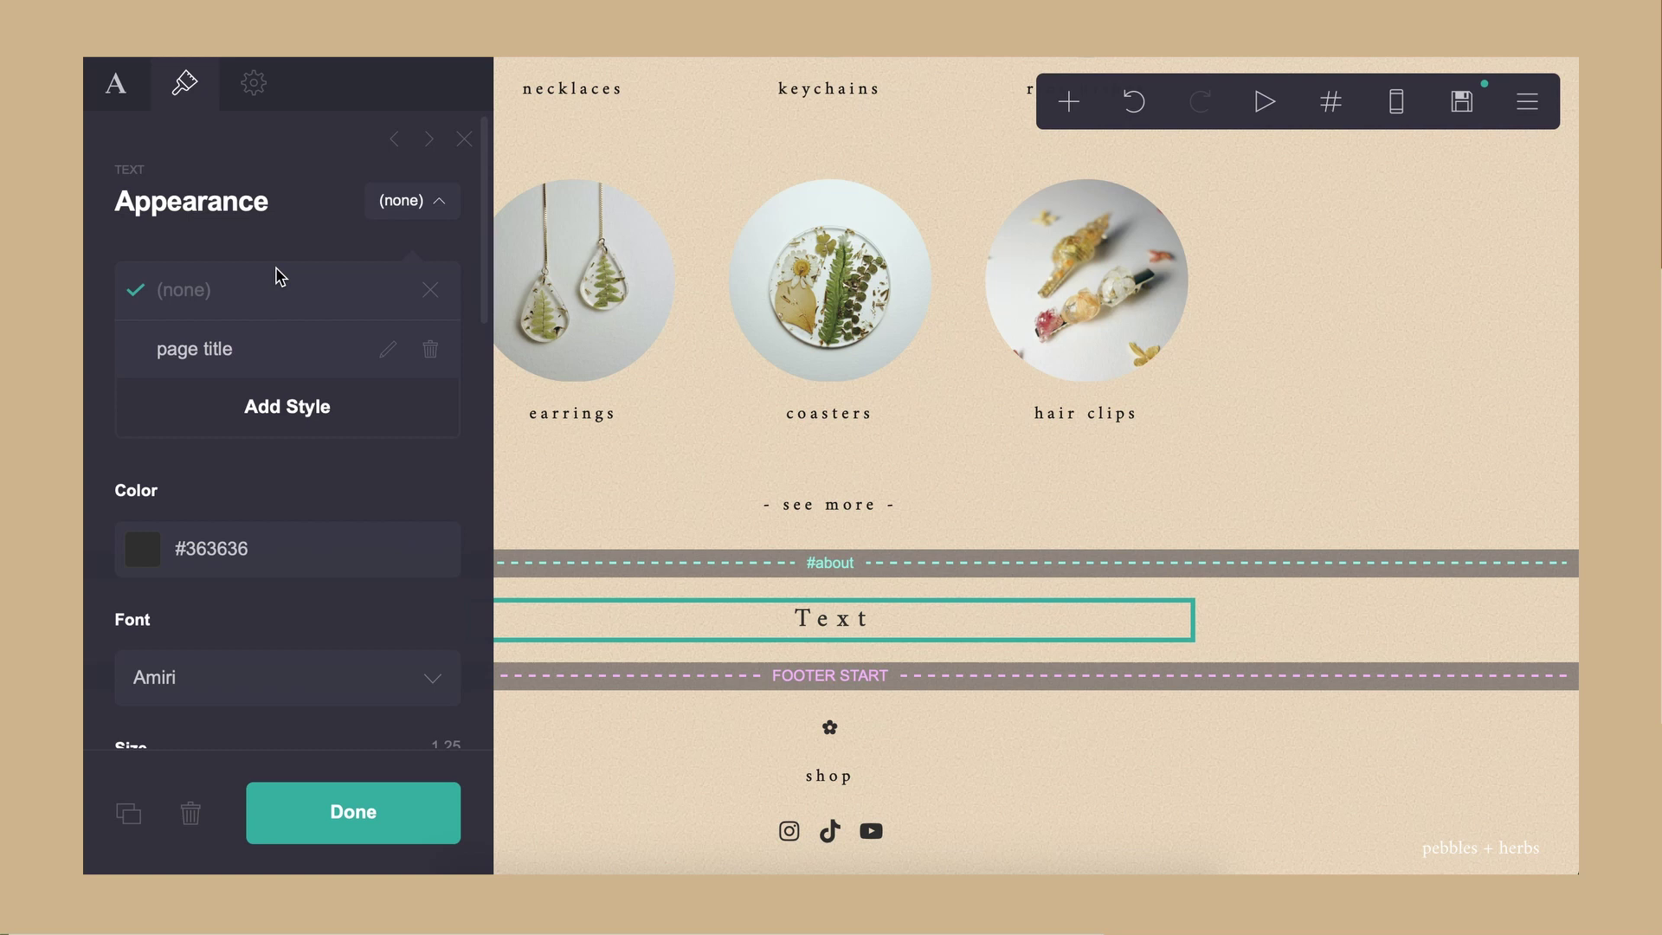
left_click(221, 349)
left_click(115, 83)
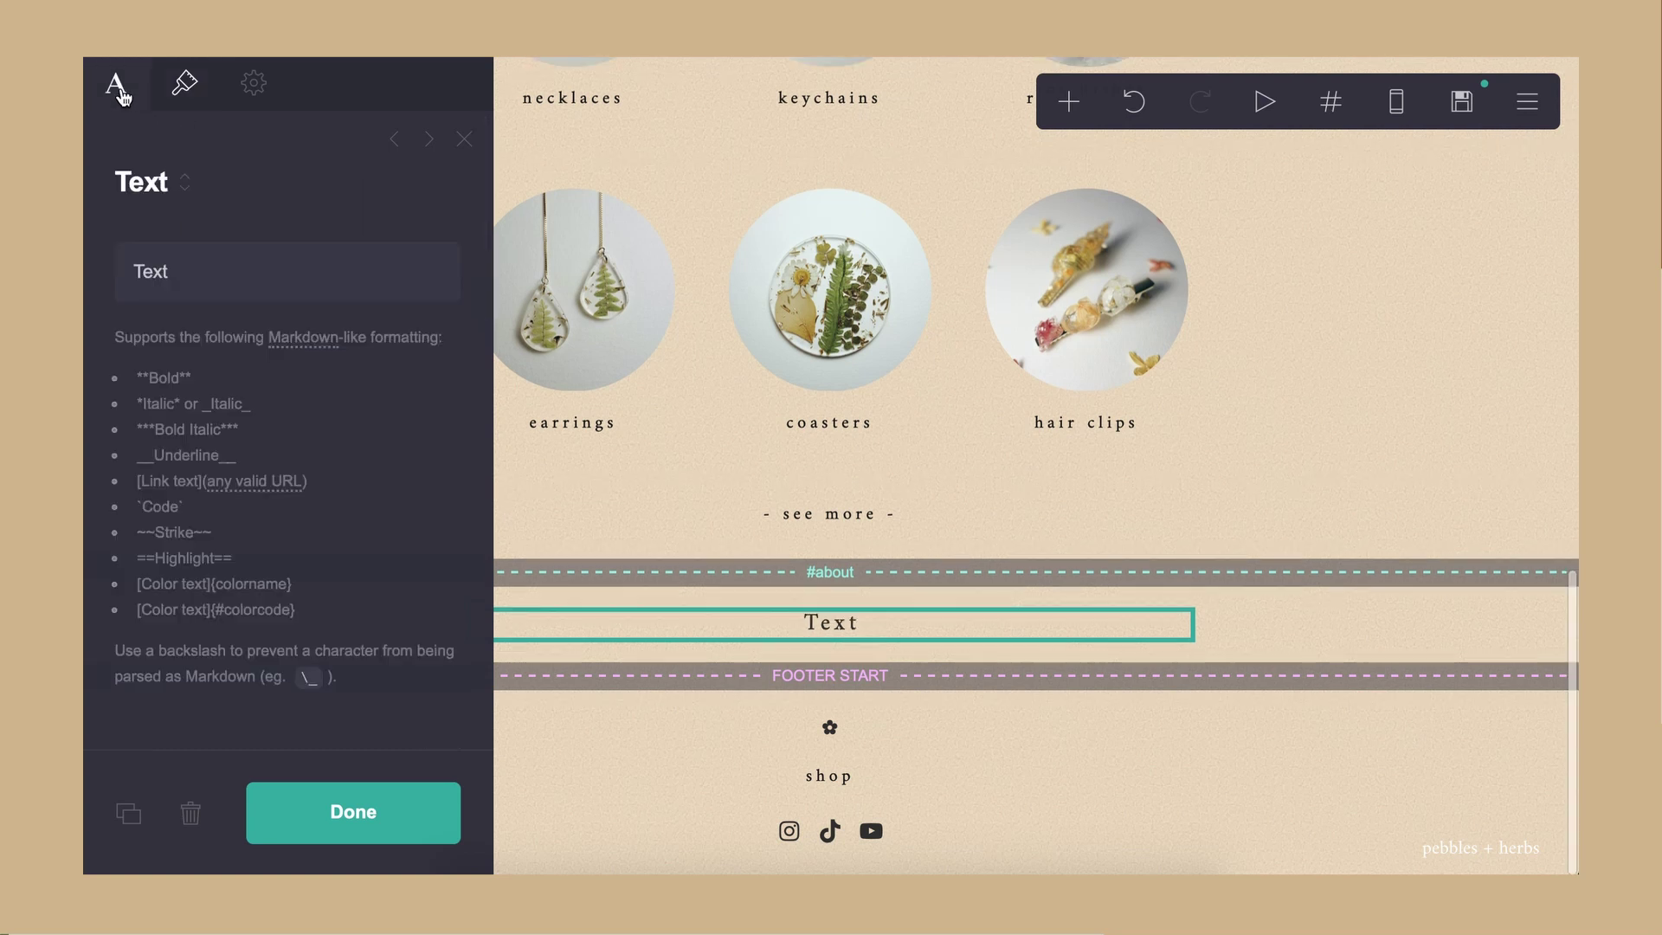
left_click(170, 275)
double_click(154, 271)
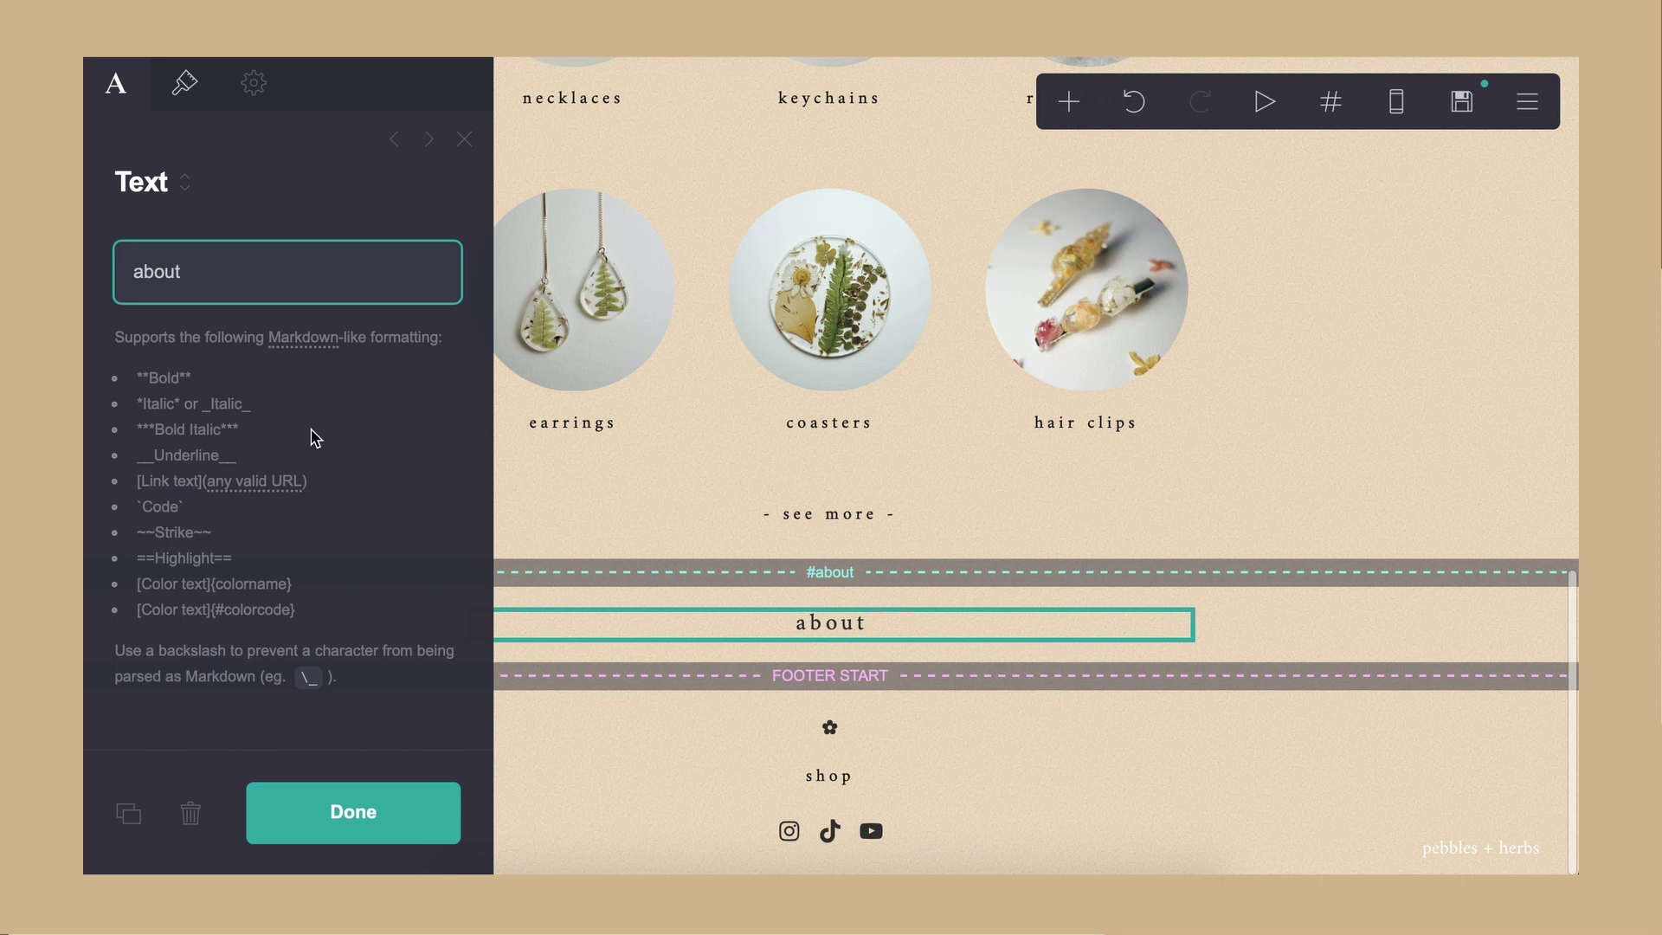
left_click(349, 788)
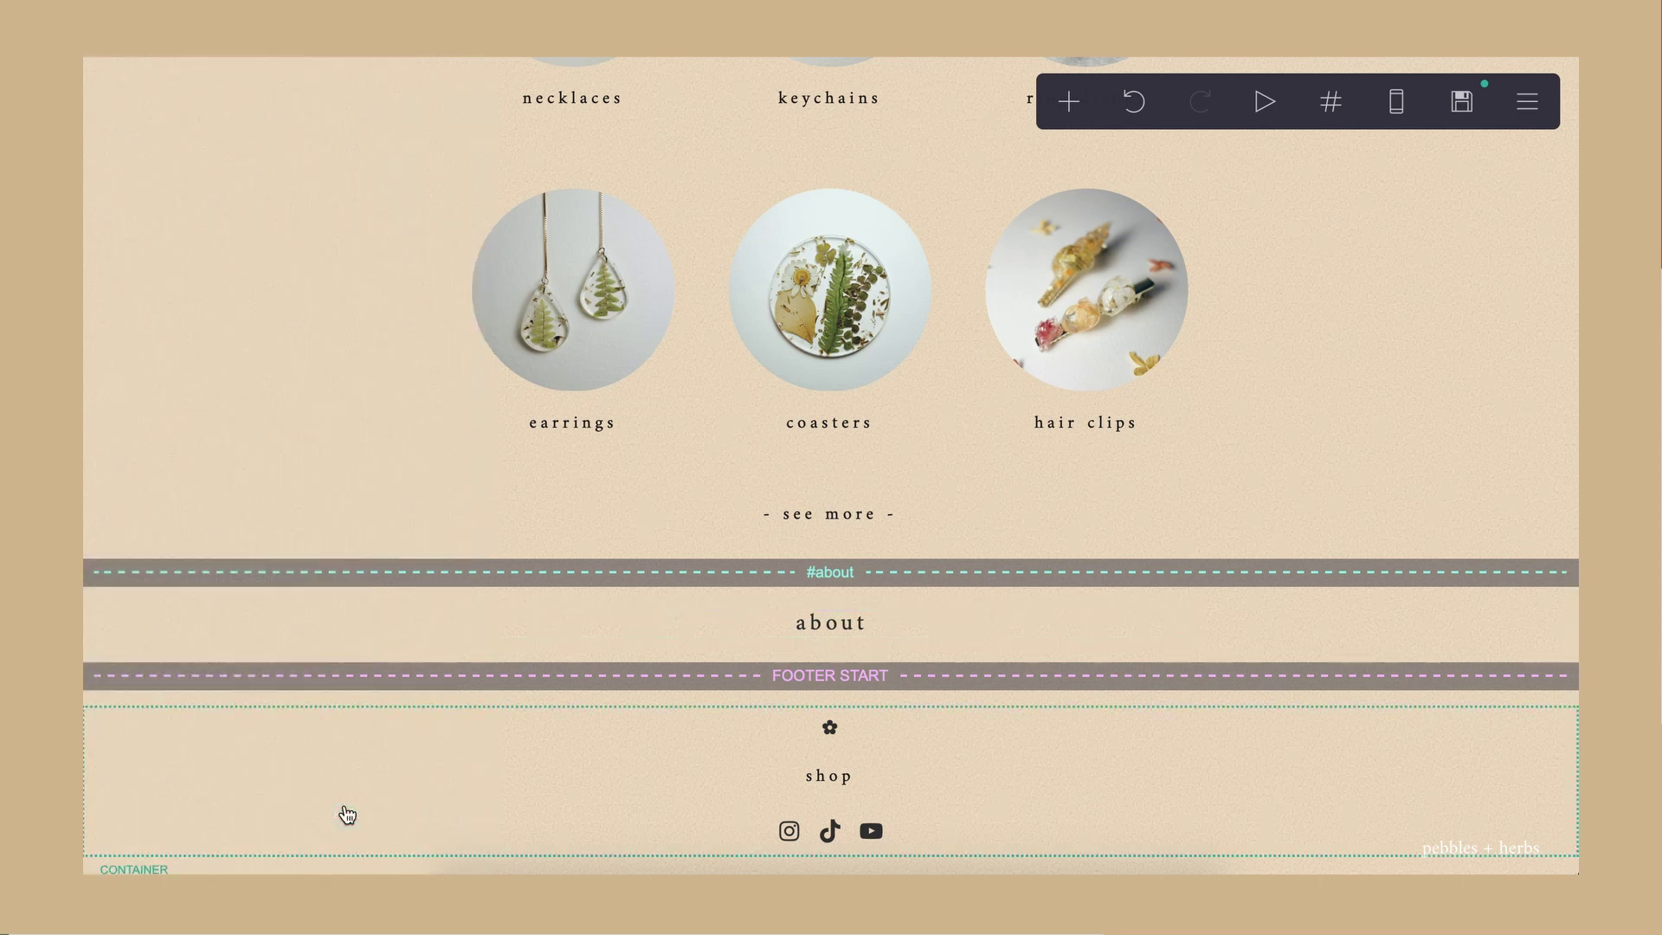
left_click(907, 633)
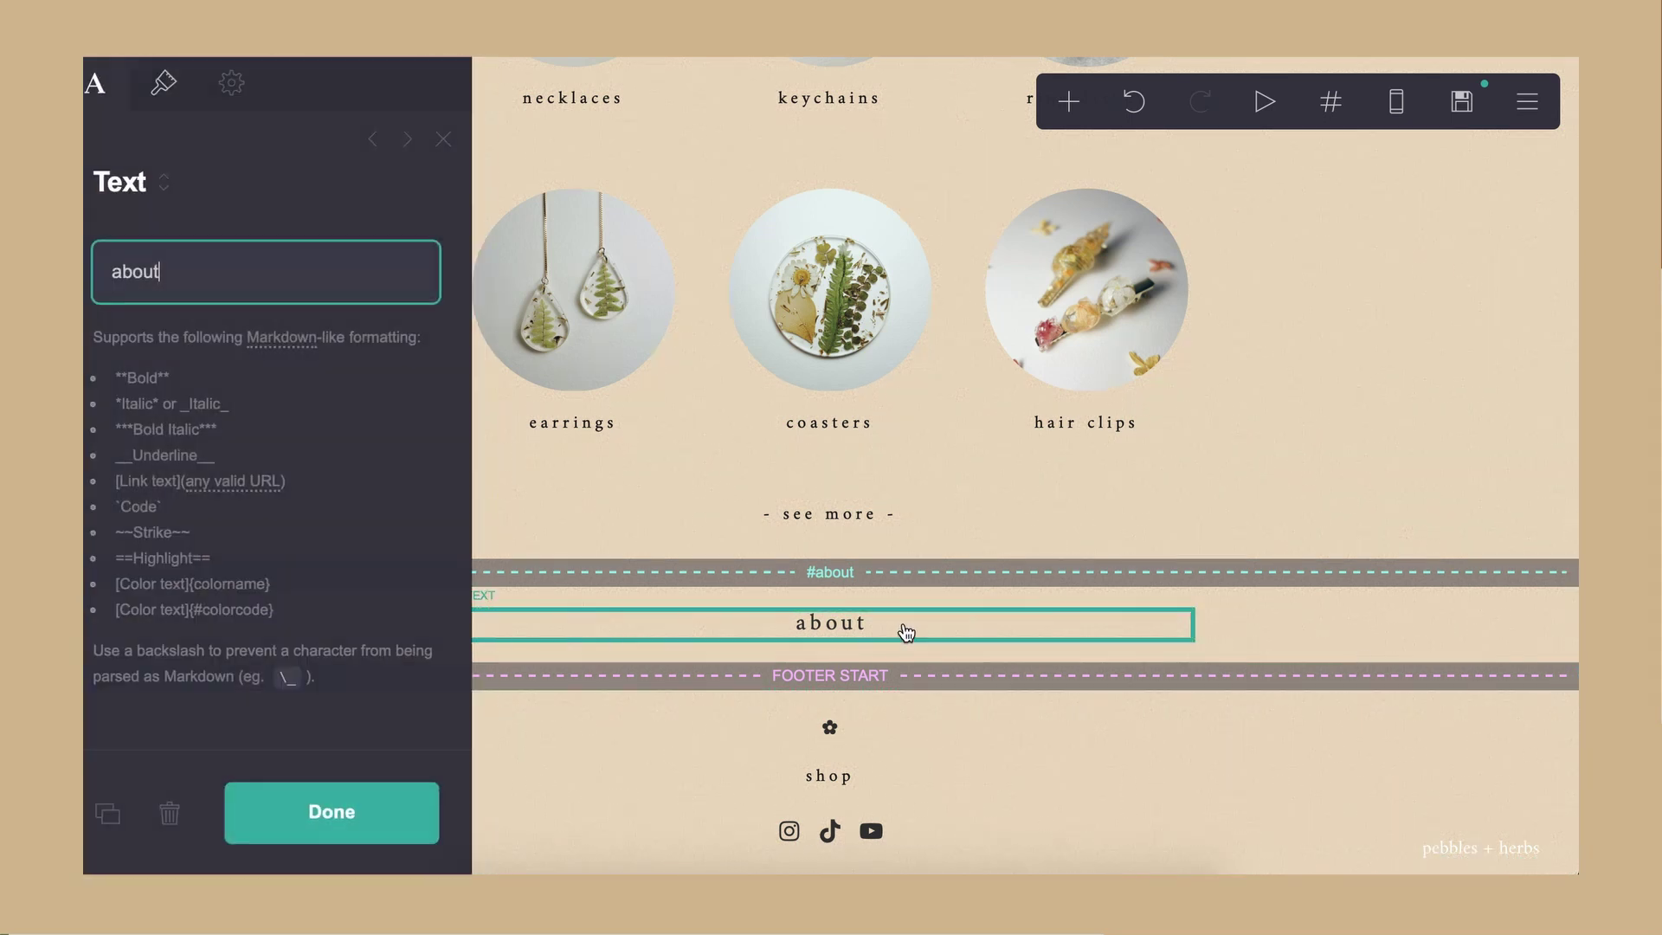
left_click(1074, 104)
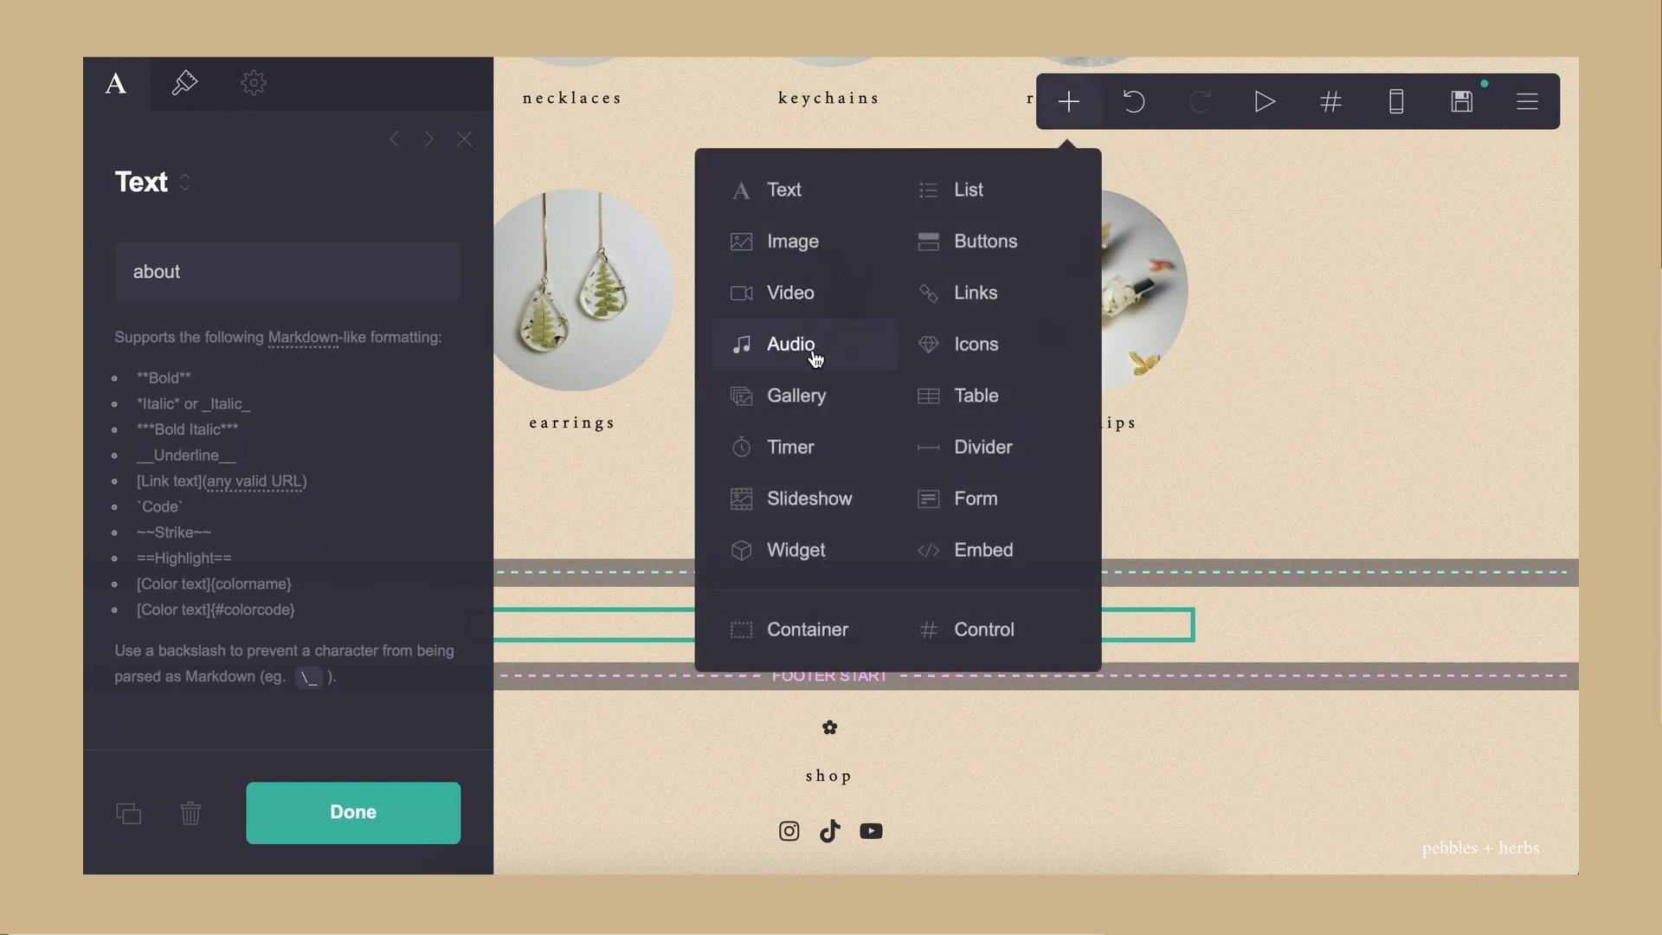
Step: Add a three-slot gallery below the about heading, with images shrunk to fit three per row
left_click(815, 394)
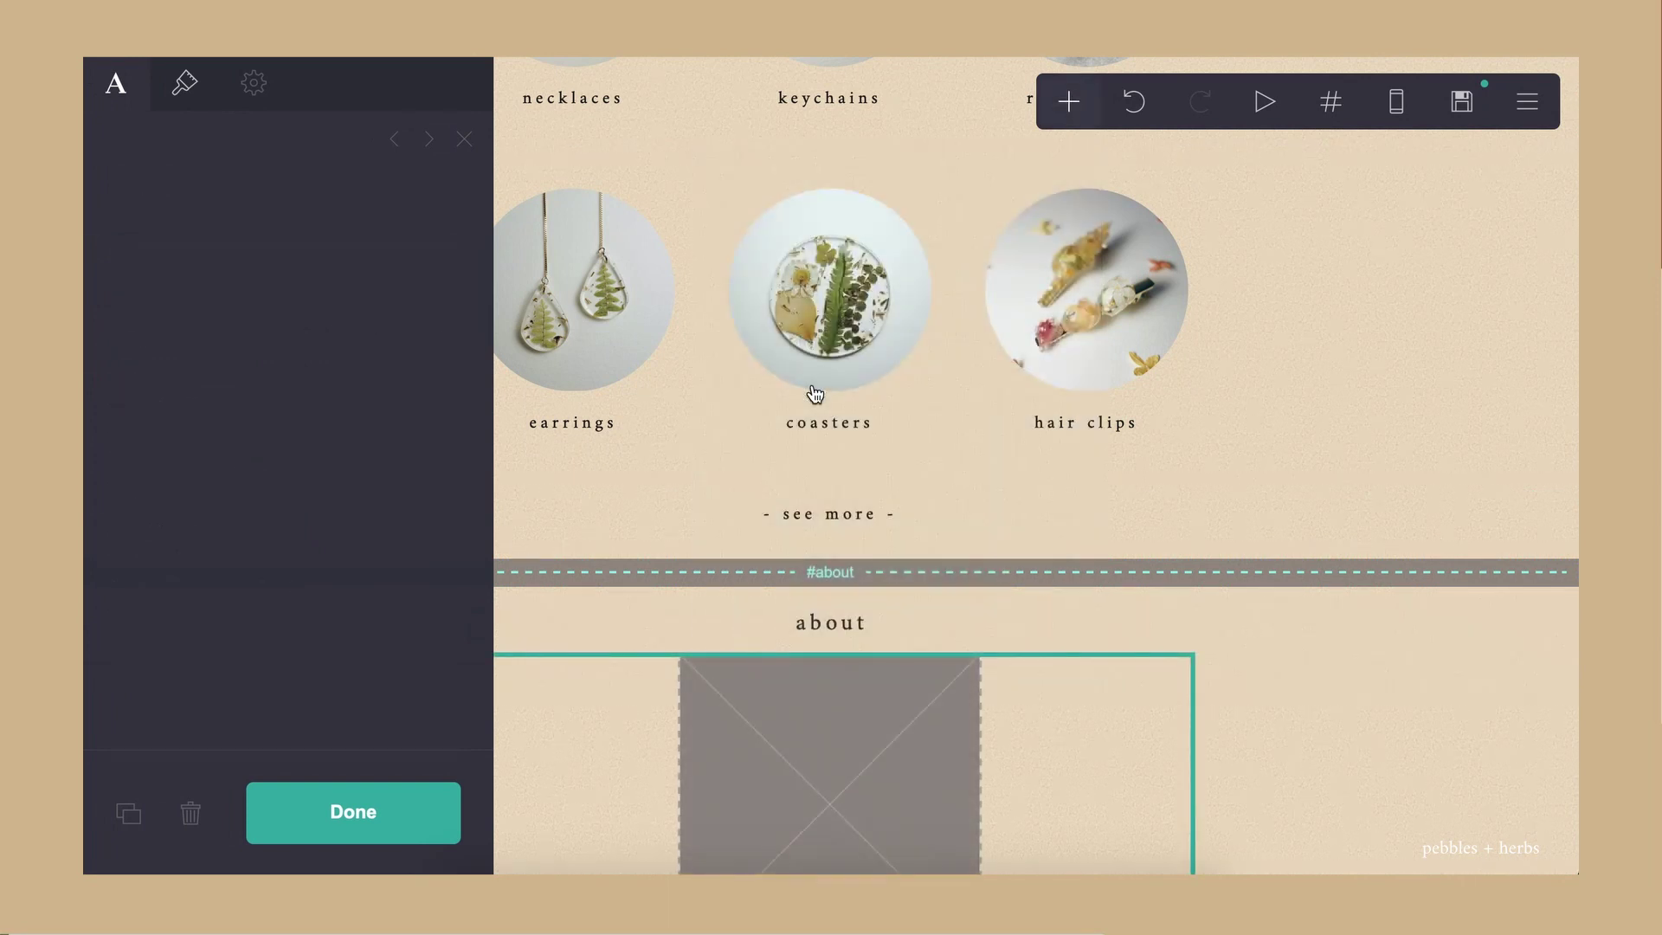
left_click(286, 352)
left_click(245, 427)
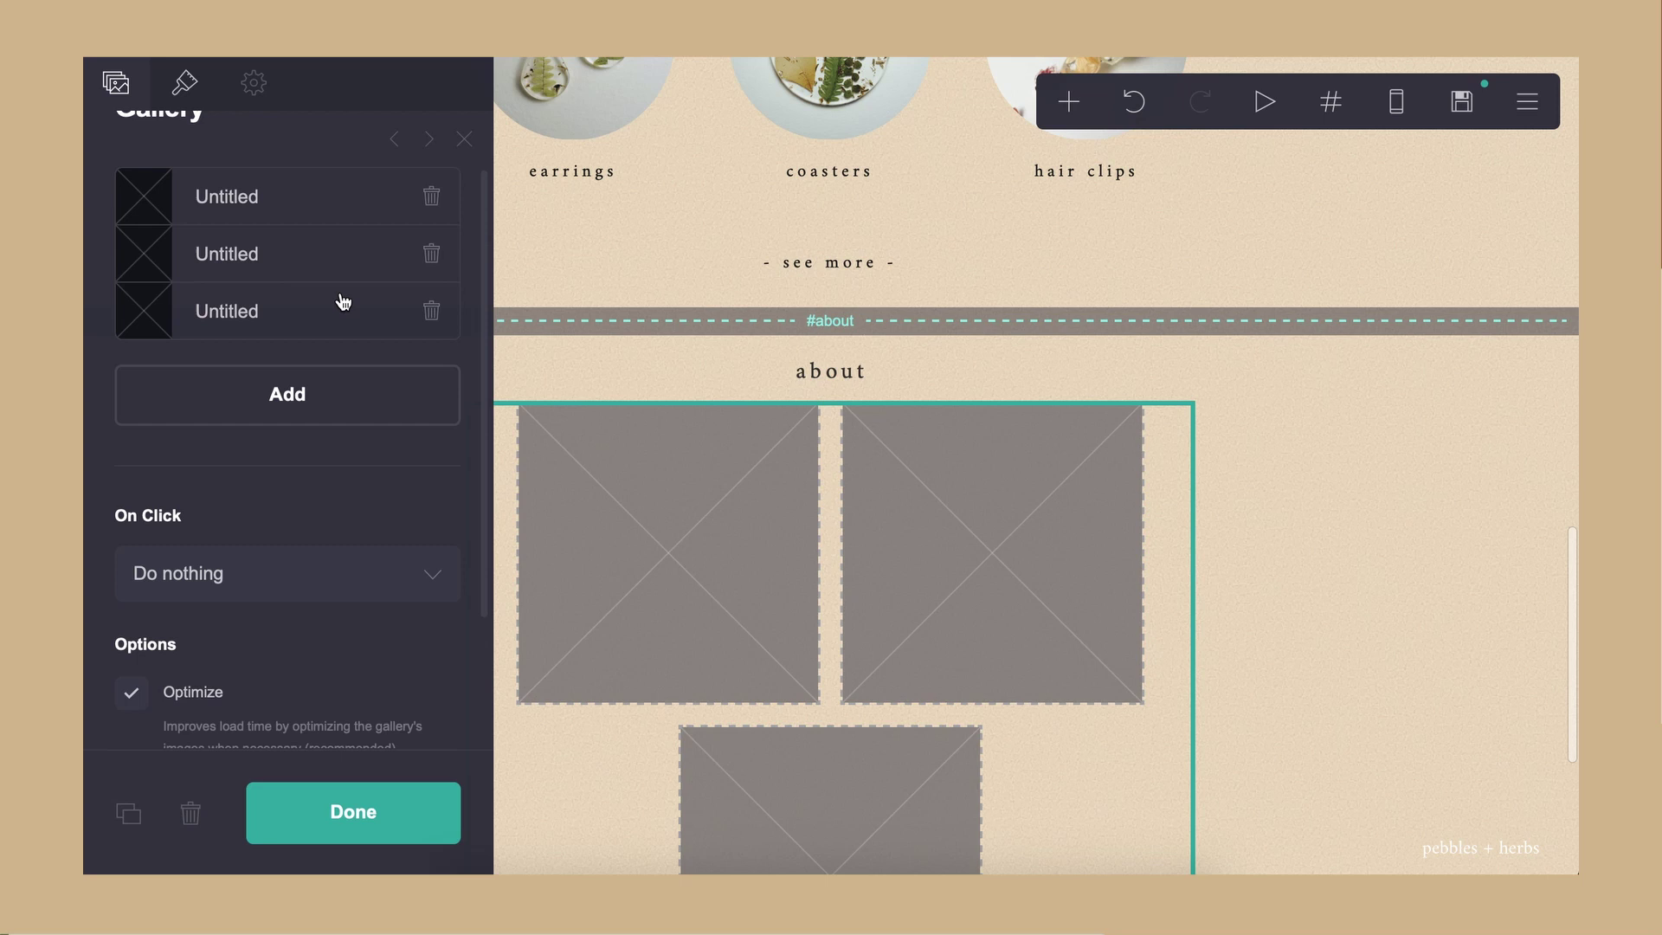
scroll(341, 297, "down", 10)
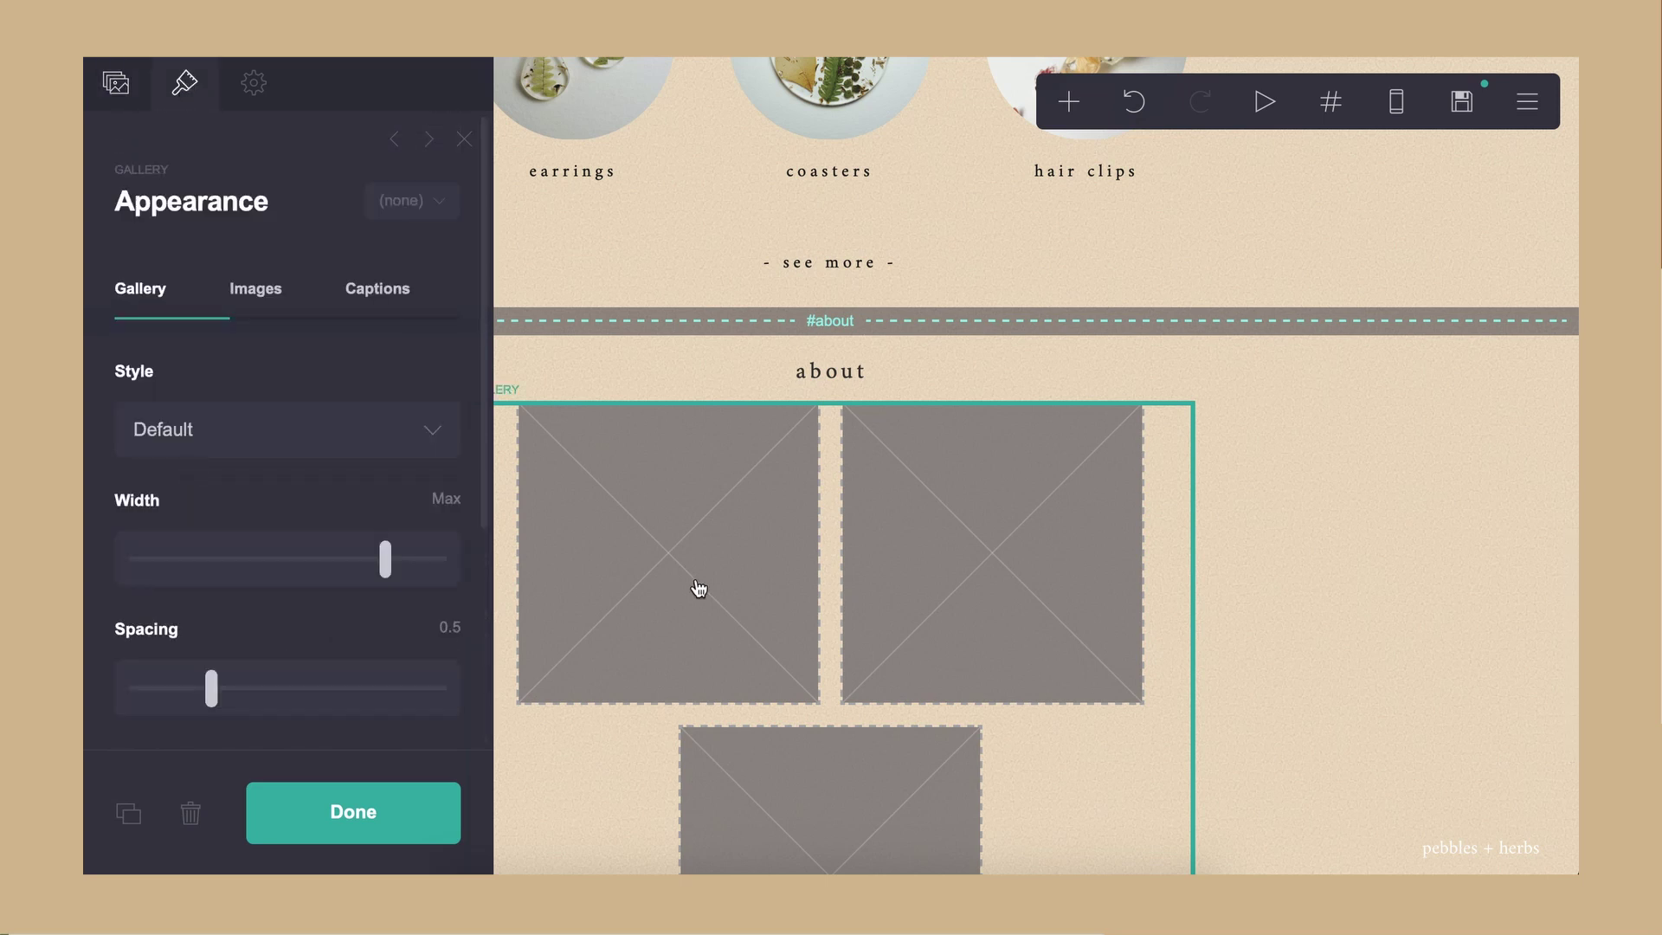
left_click(255, 288)
left_click_drag(278, 430, 222, 431)
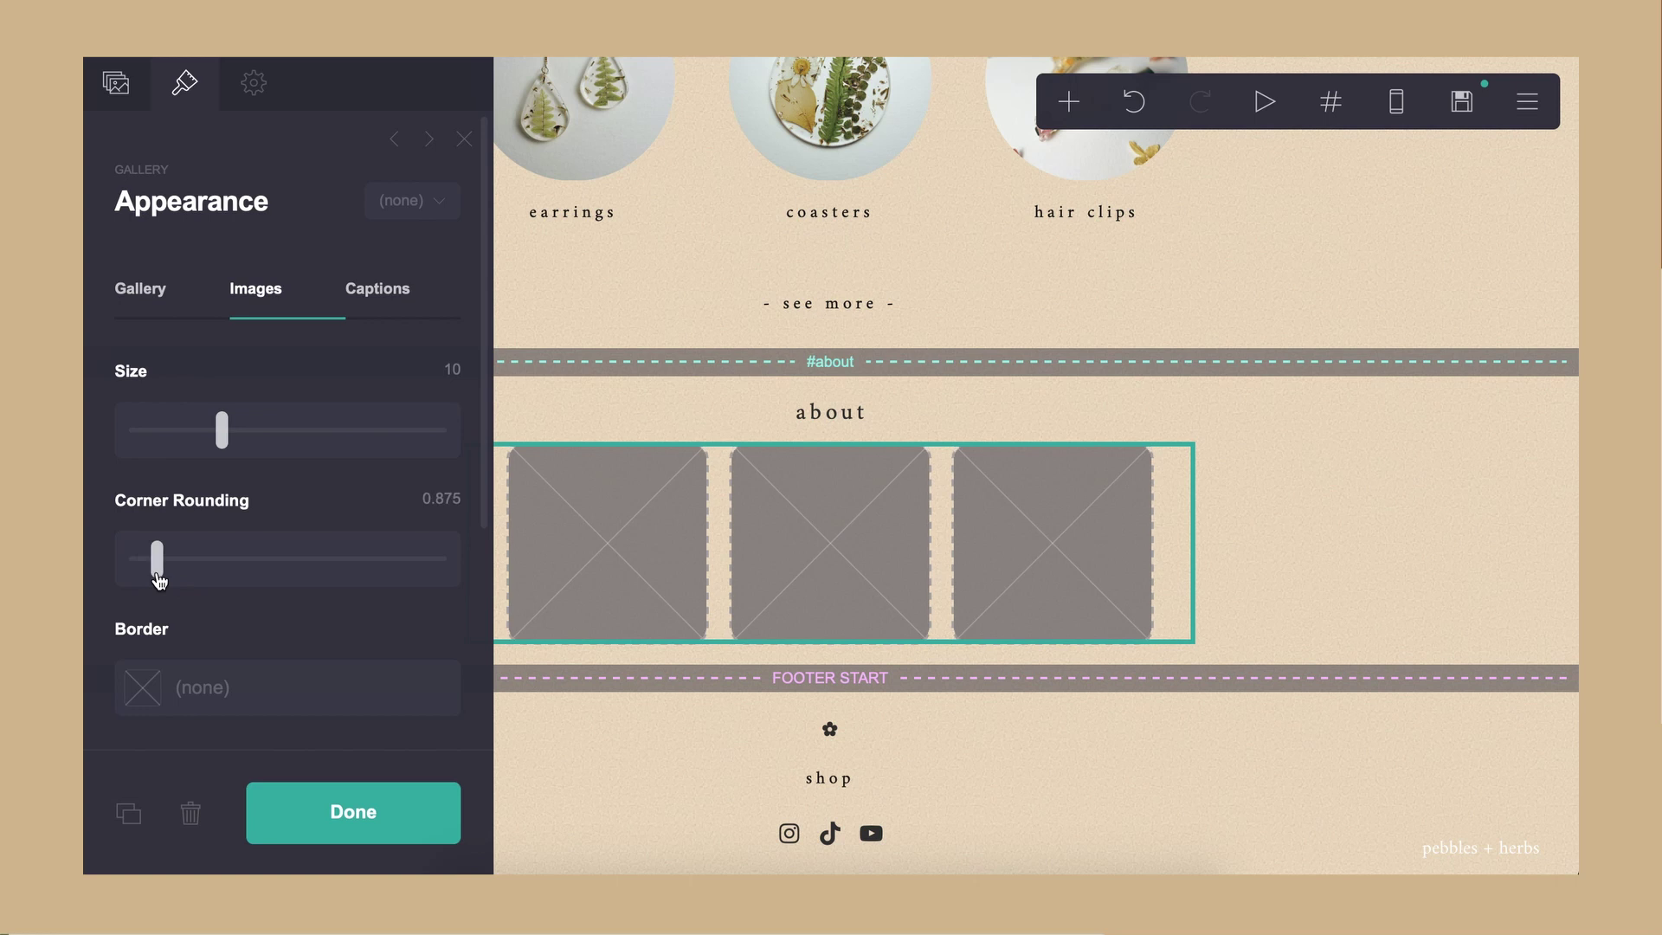
scroll(249, 626, "down", 3)
scroll(252, 624, "up", 12)
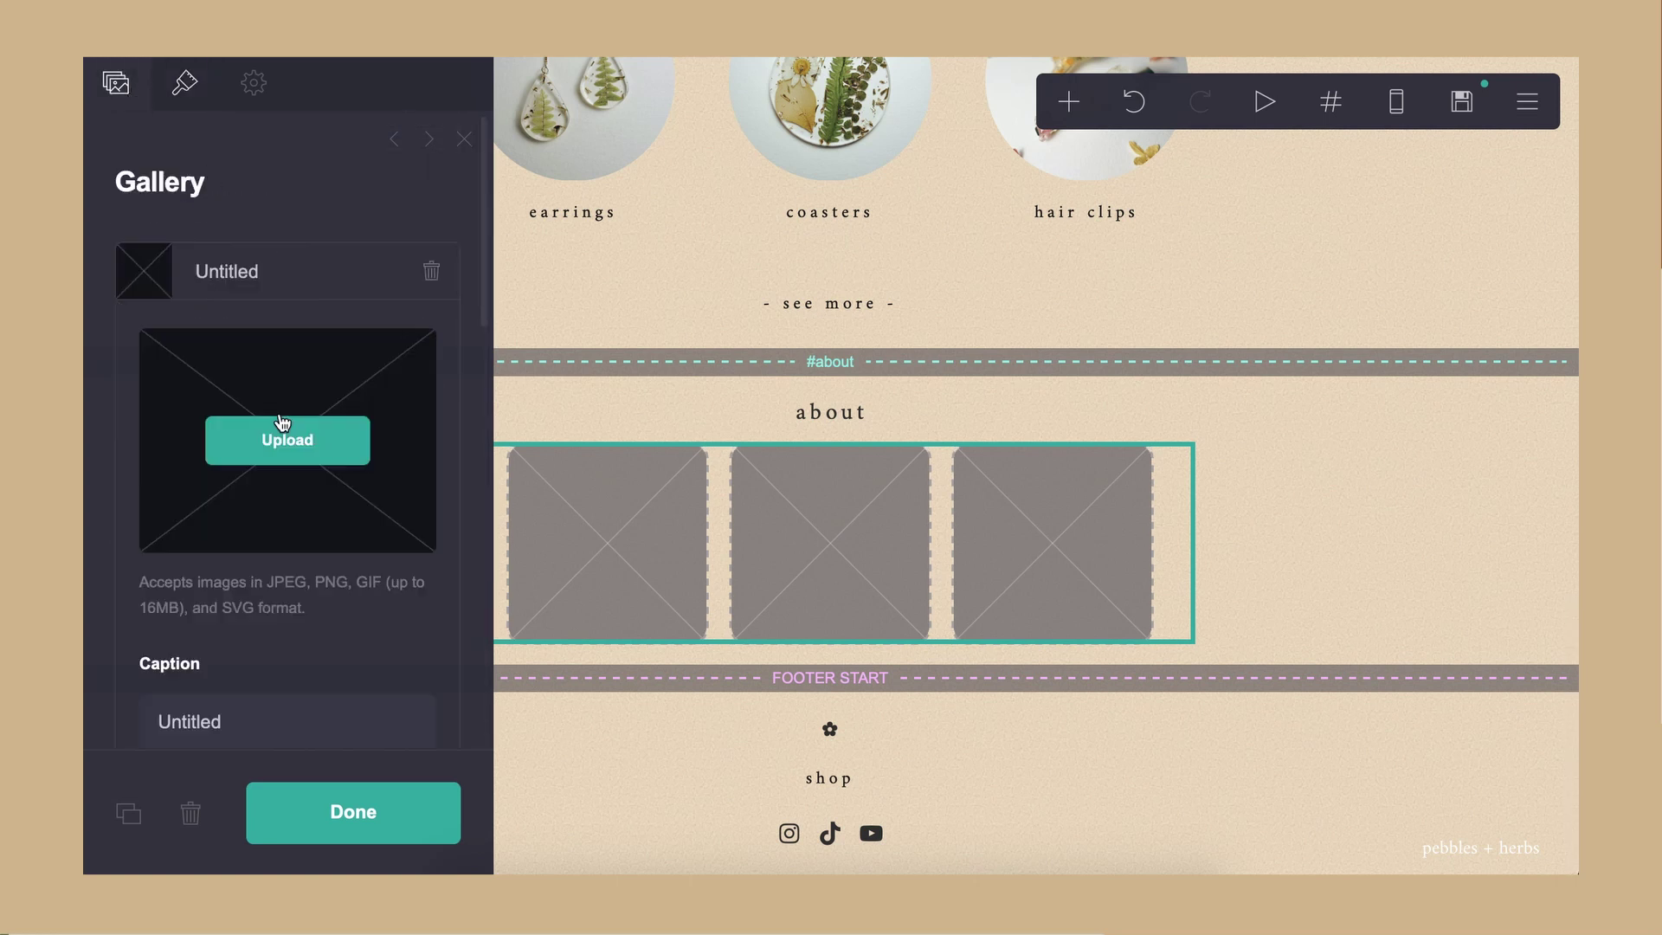
Step: Upload the keychain 6 and flower necklace photos into the first two slots, widening each crop
left_click(282, 424)
scroll(779, 260, "down", 3)
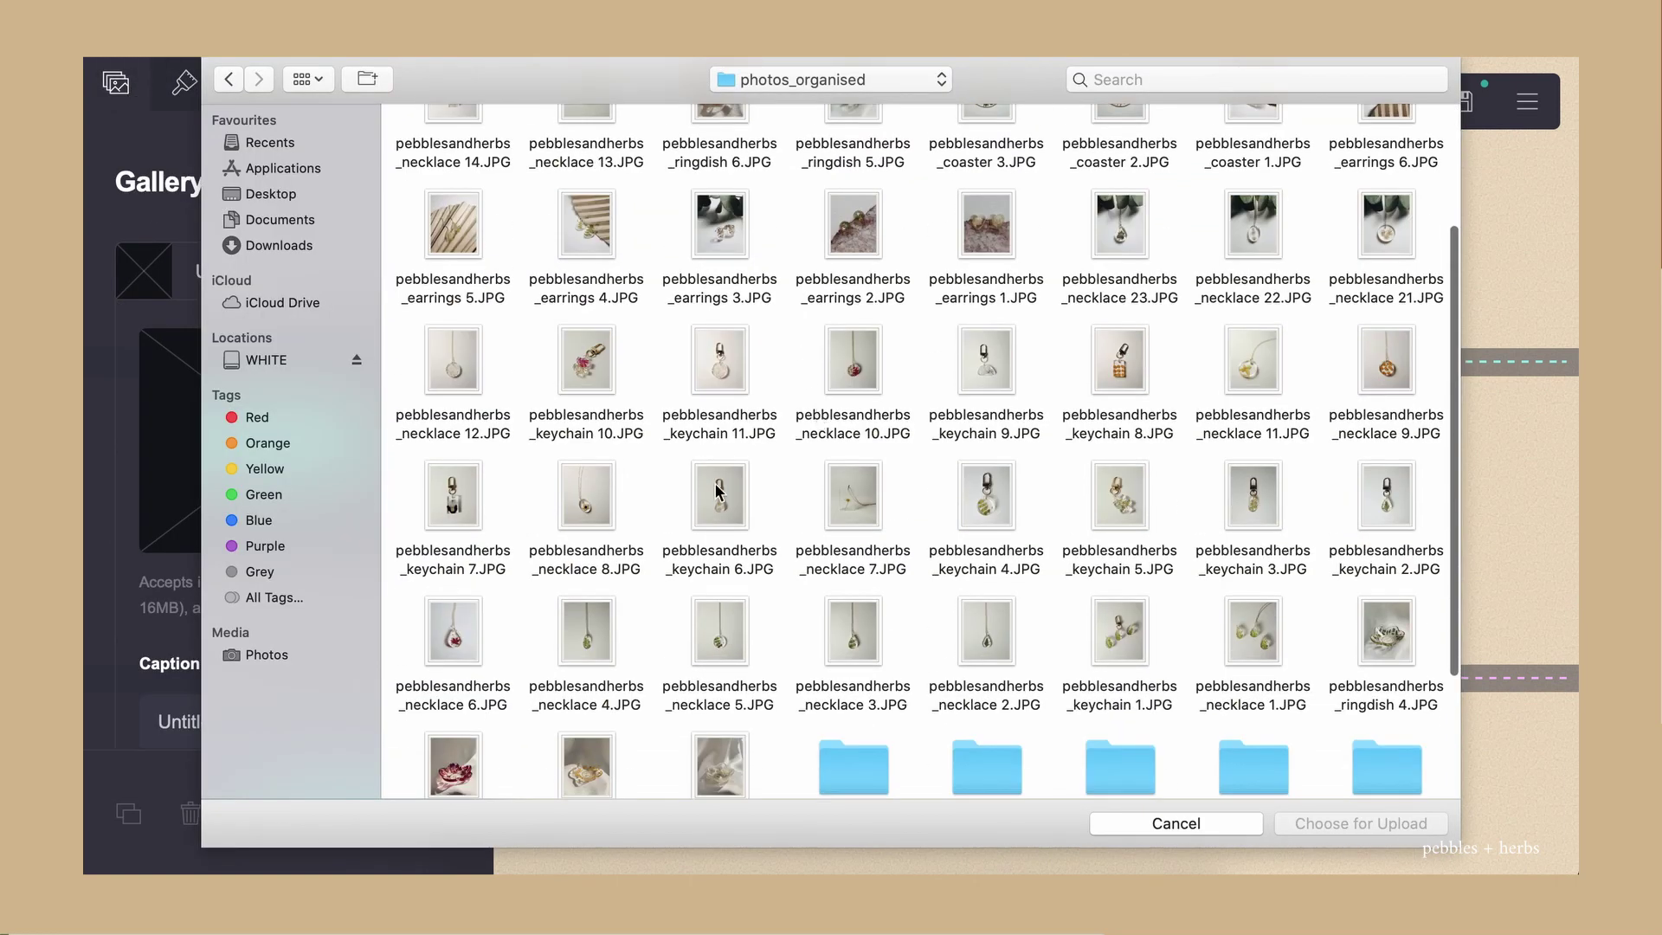
double_click(717, 492)
left_click_drag(668, 337, 593, 263)
left_click_drag(991, 660, 1067, 737)
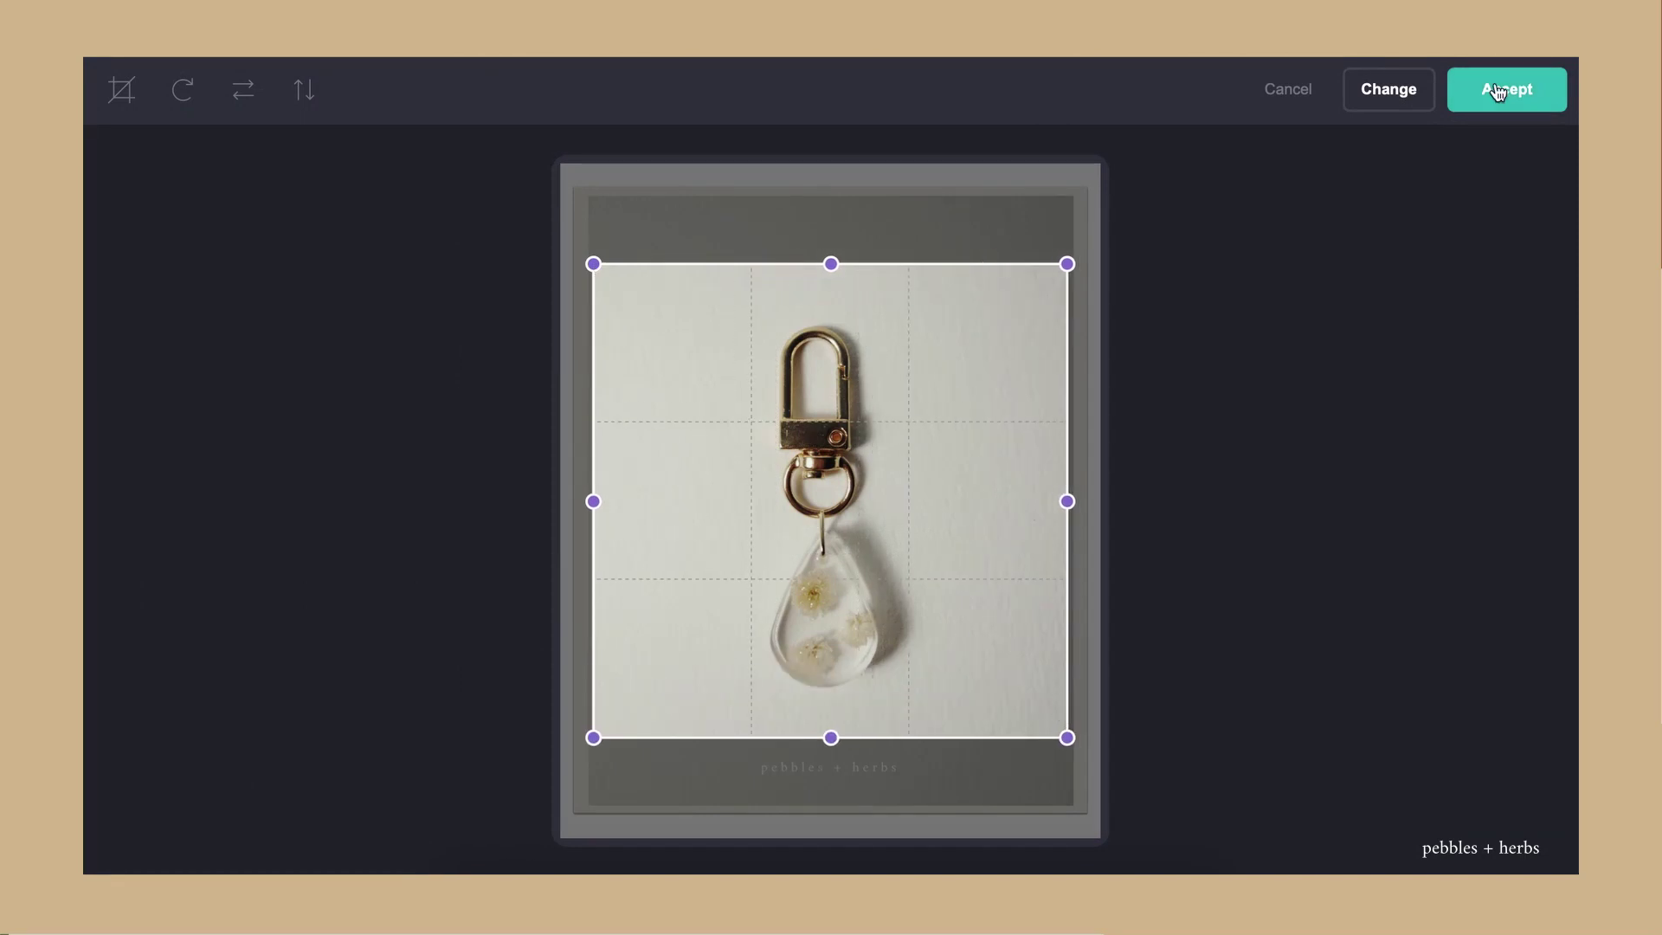
left_click(1506, 89)
left_click(237, 494)
scroll(1004, 485, "down", 3)
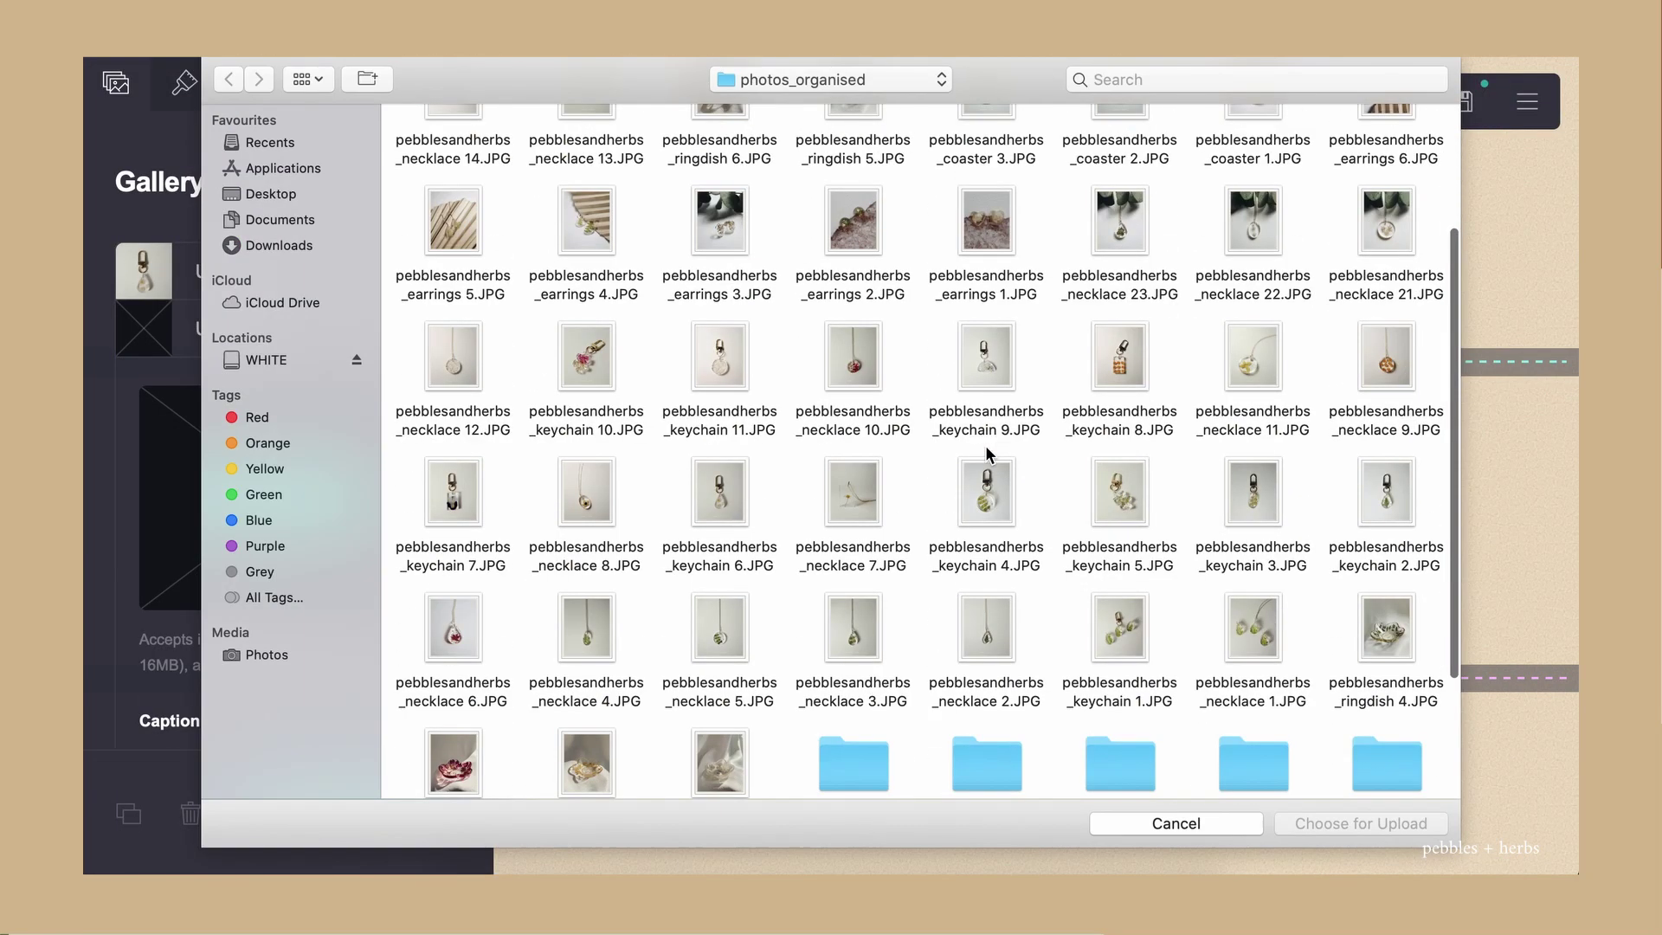
scroll(878, 458, "up", 3)
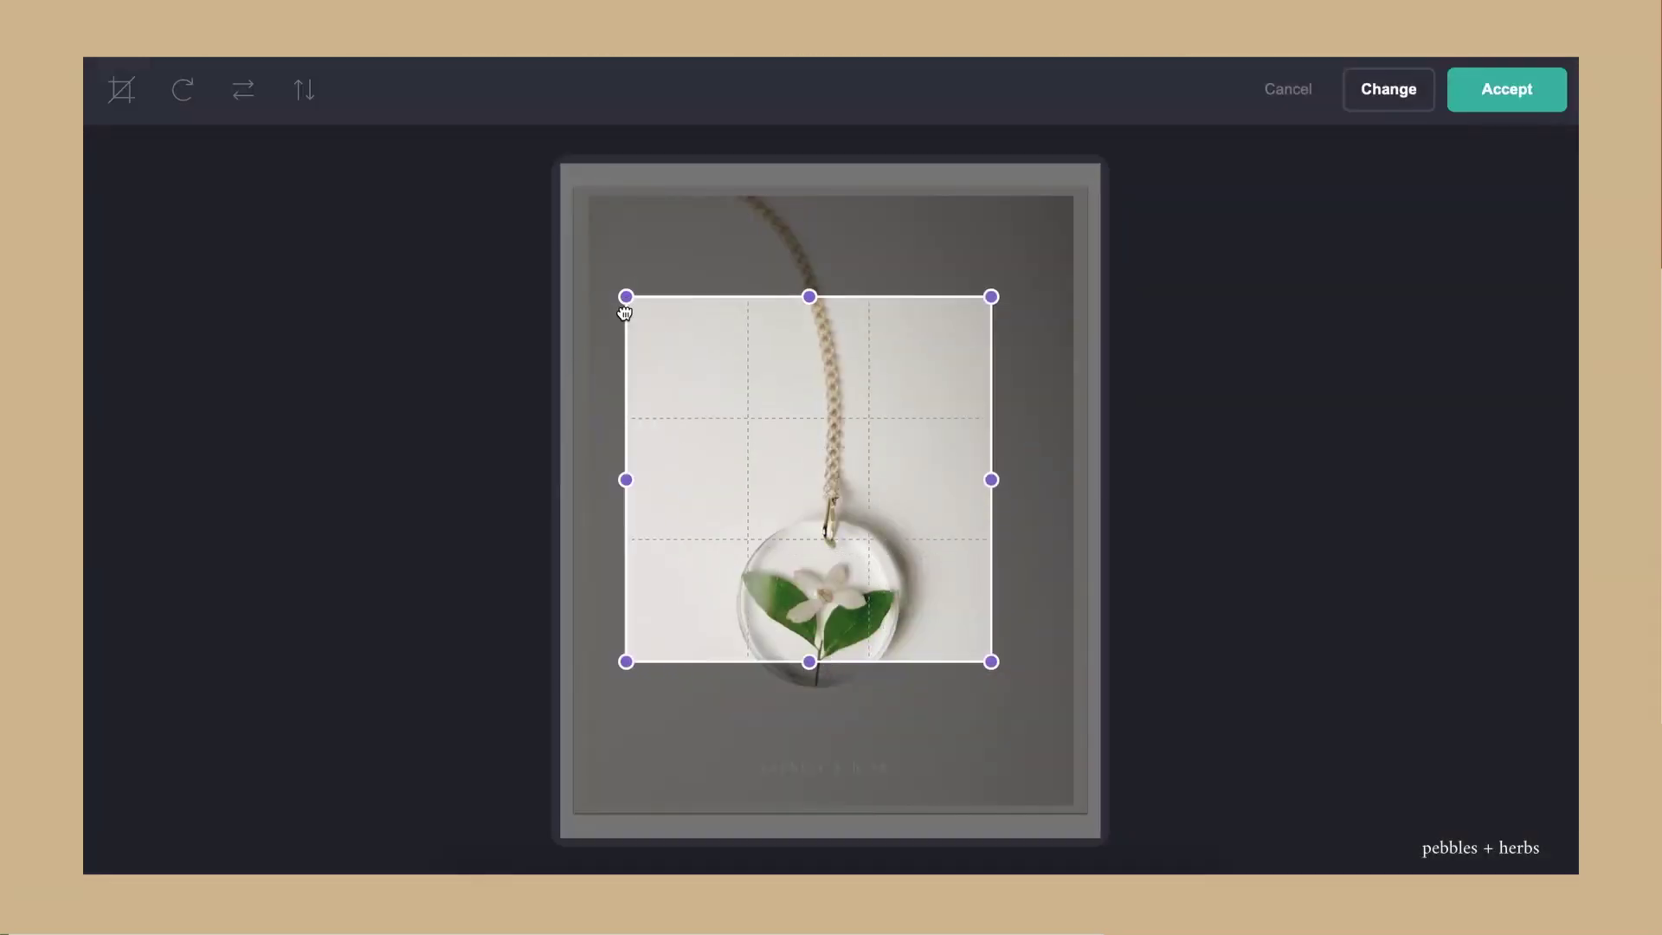
left_click_drag(626, 297, 593, 269)
left_click_drag(991, 661, 1072, 736)
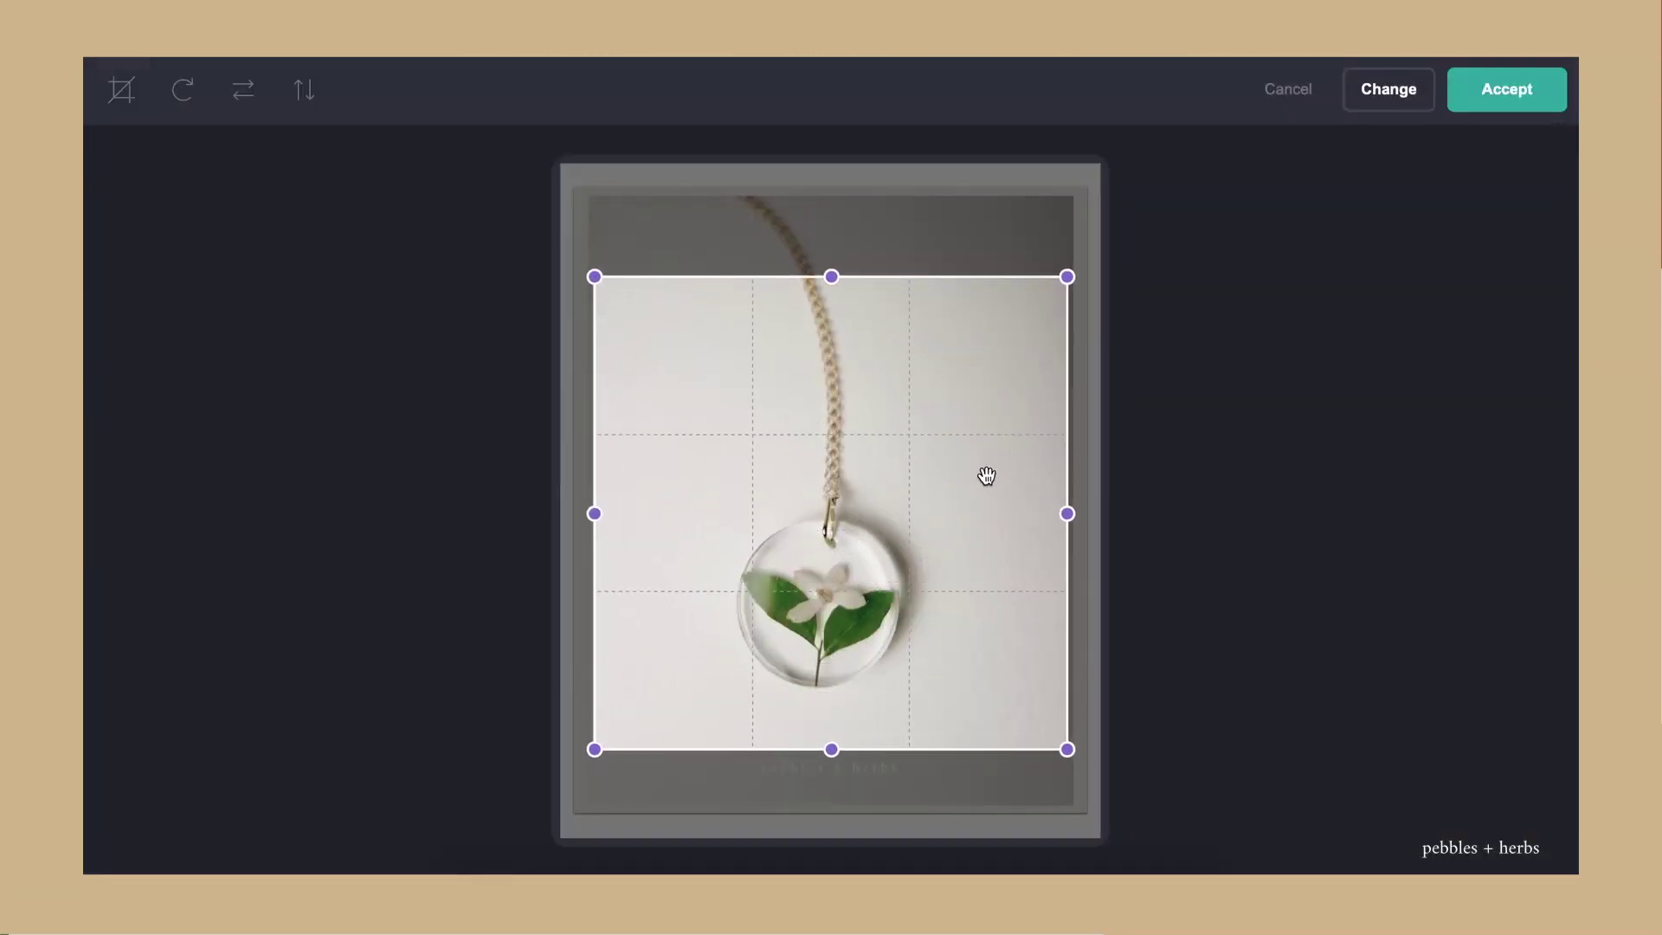
left_click(1506, 89)
Step: Upload the ringdish 5 photo into the third slot, enlarging the crop around the dish
left_click(297, 377)
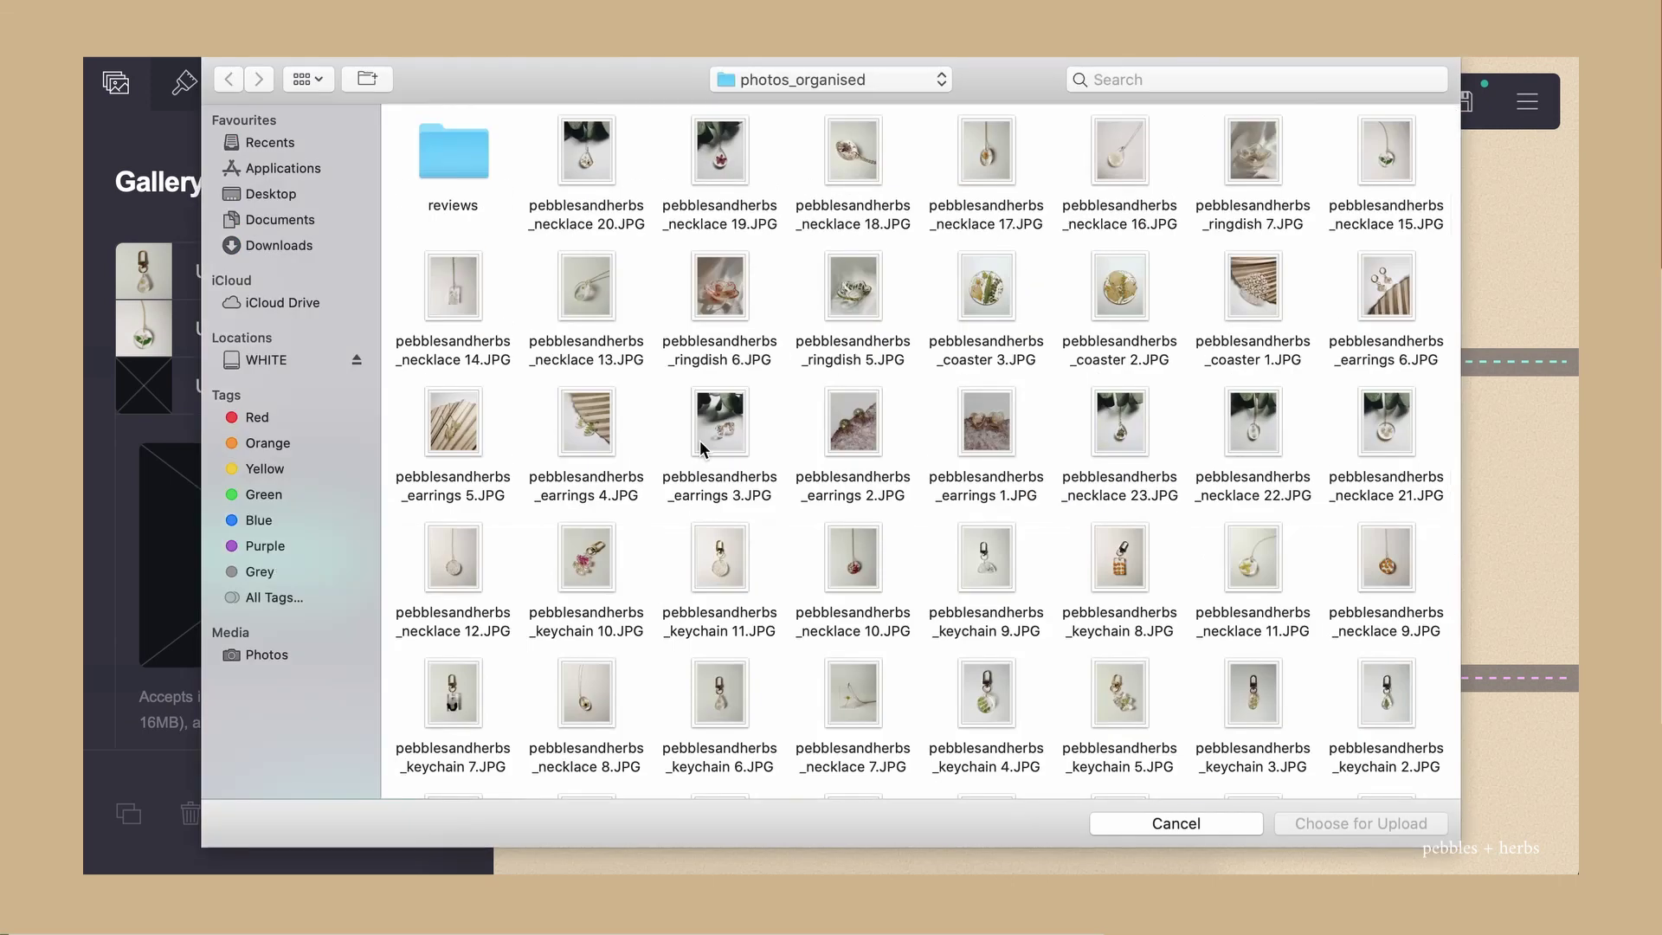
double_click(853, 290)
left_click_drag(668, 664, 594, 732)
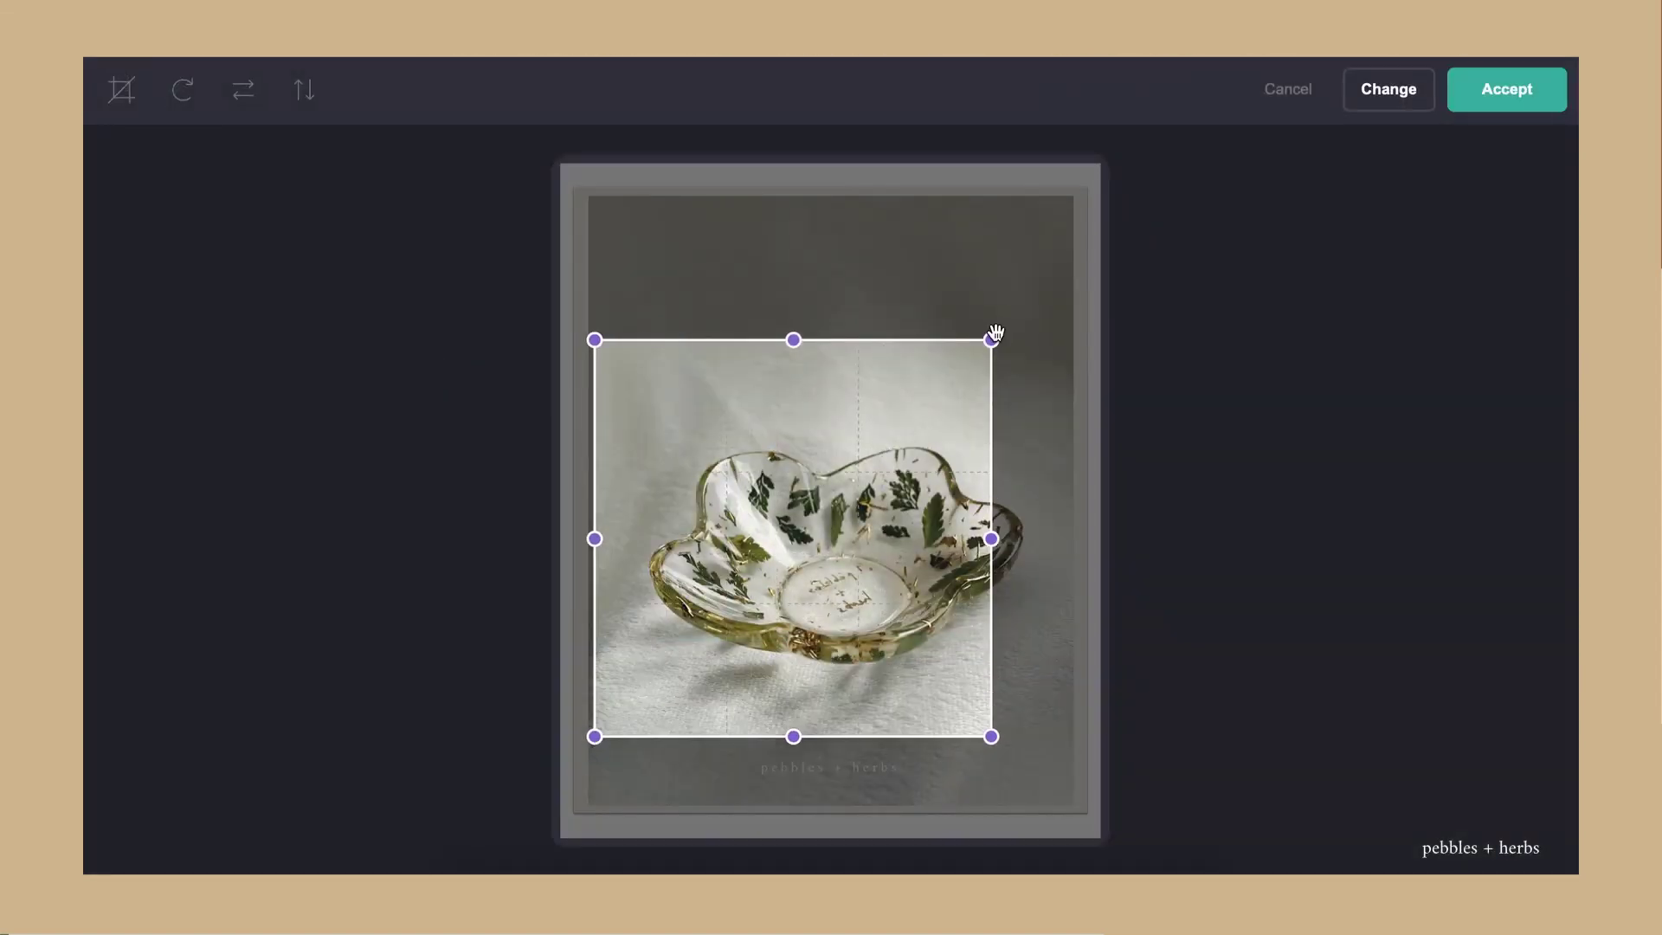
left_click_drag(993, 336, 1080, 319)
key("Return")
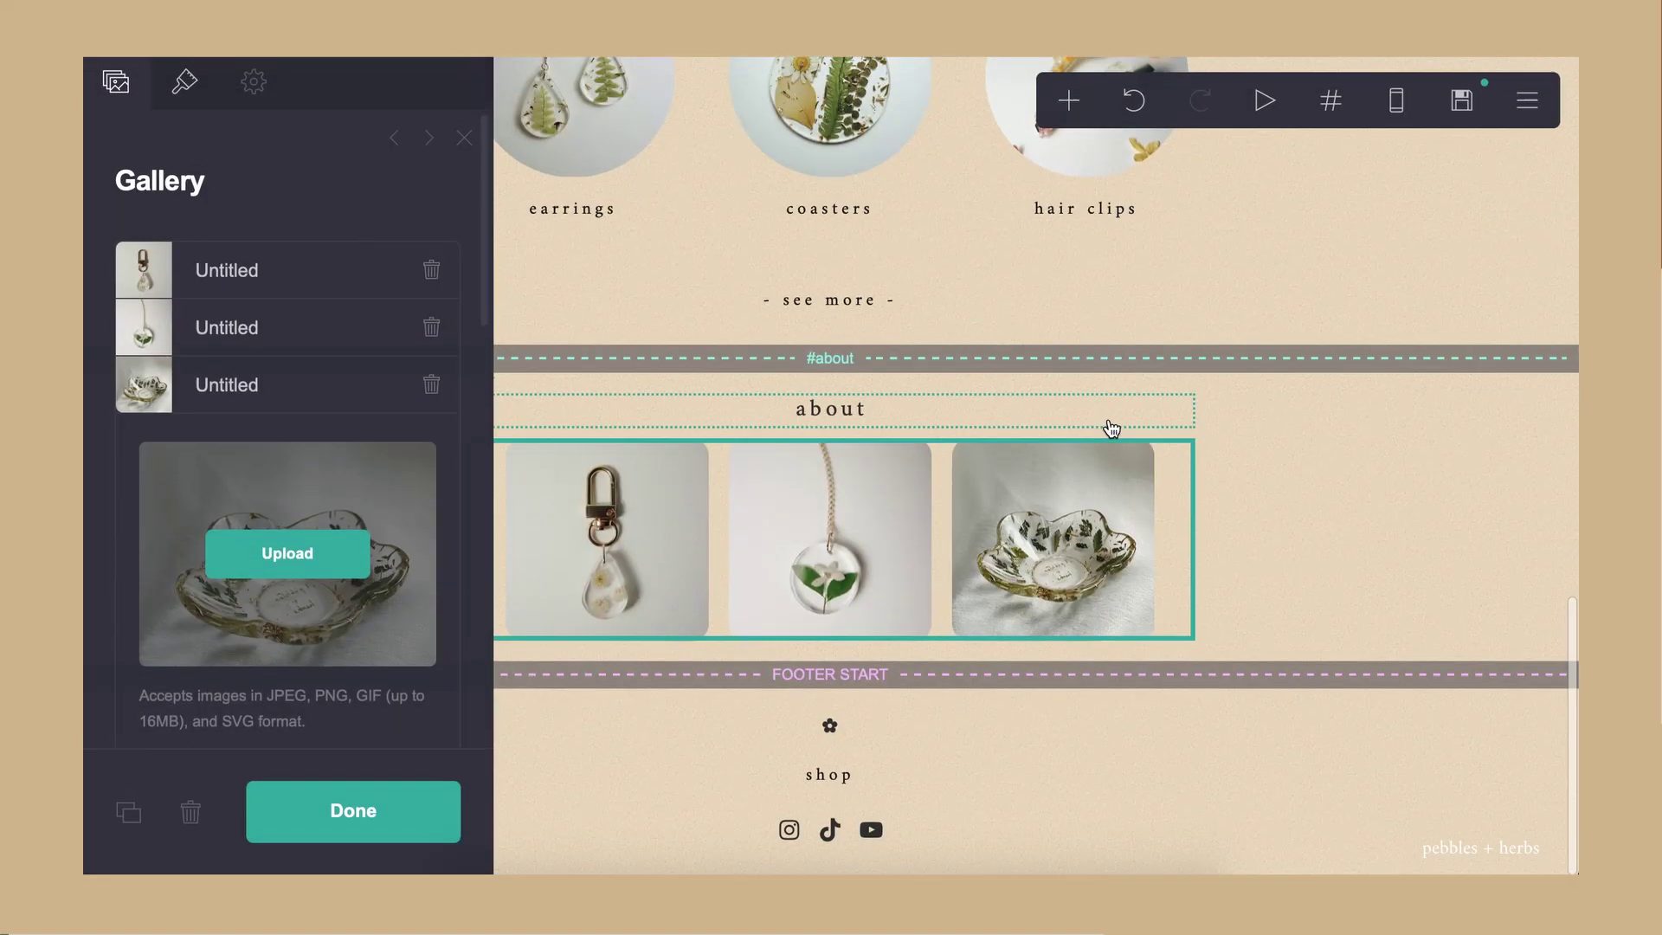
Step: Replace the first gallery image with a recropped keychain photo and finish the gallery
left_click(293, 275)
left_click(260, 438)
double_click(1014, 550)
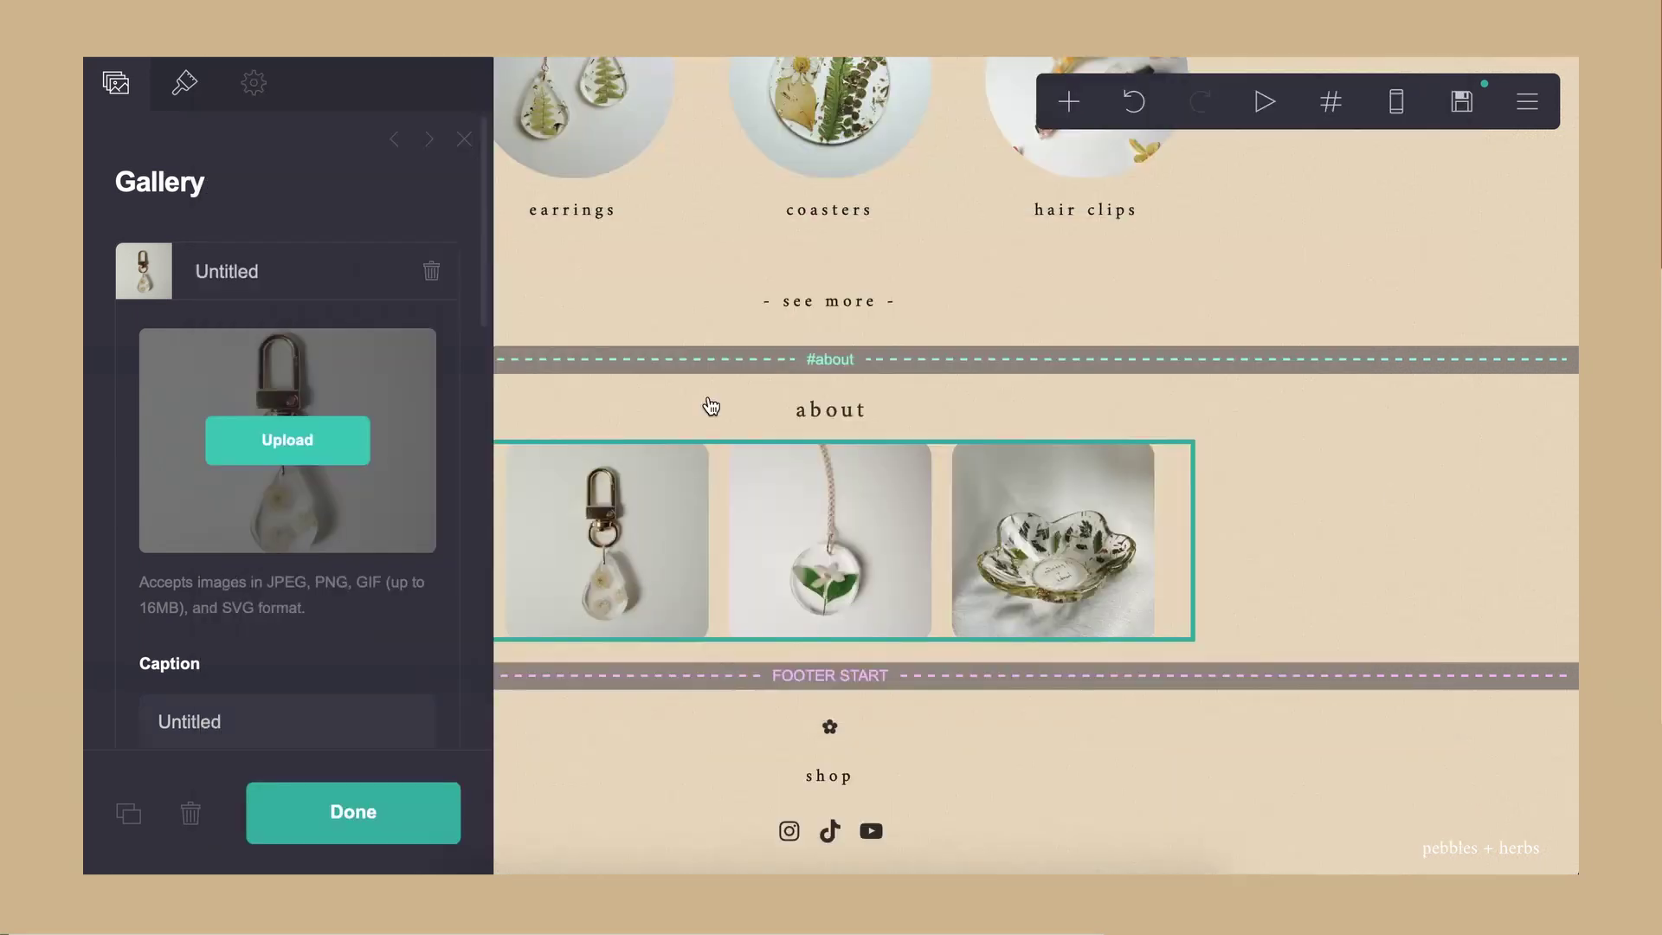
left_click_drag(991, 662, 1067, 734)
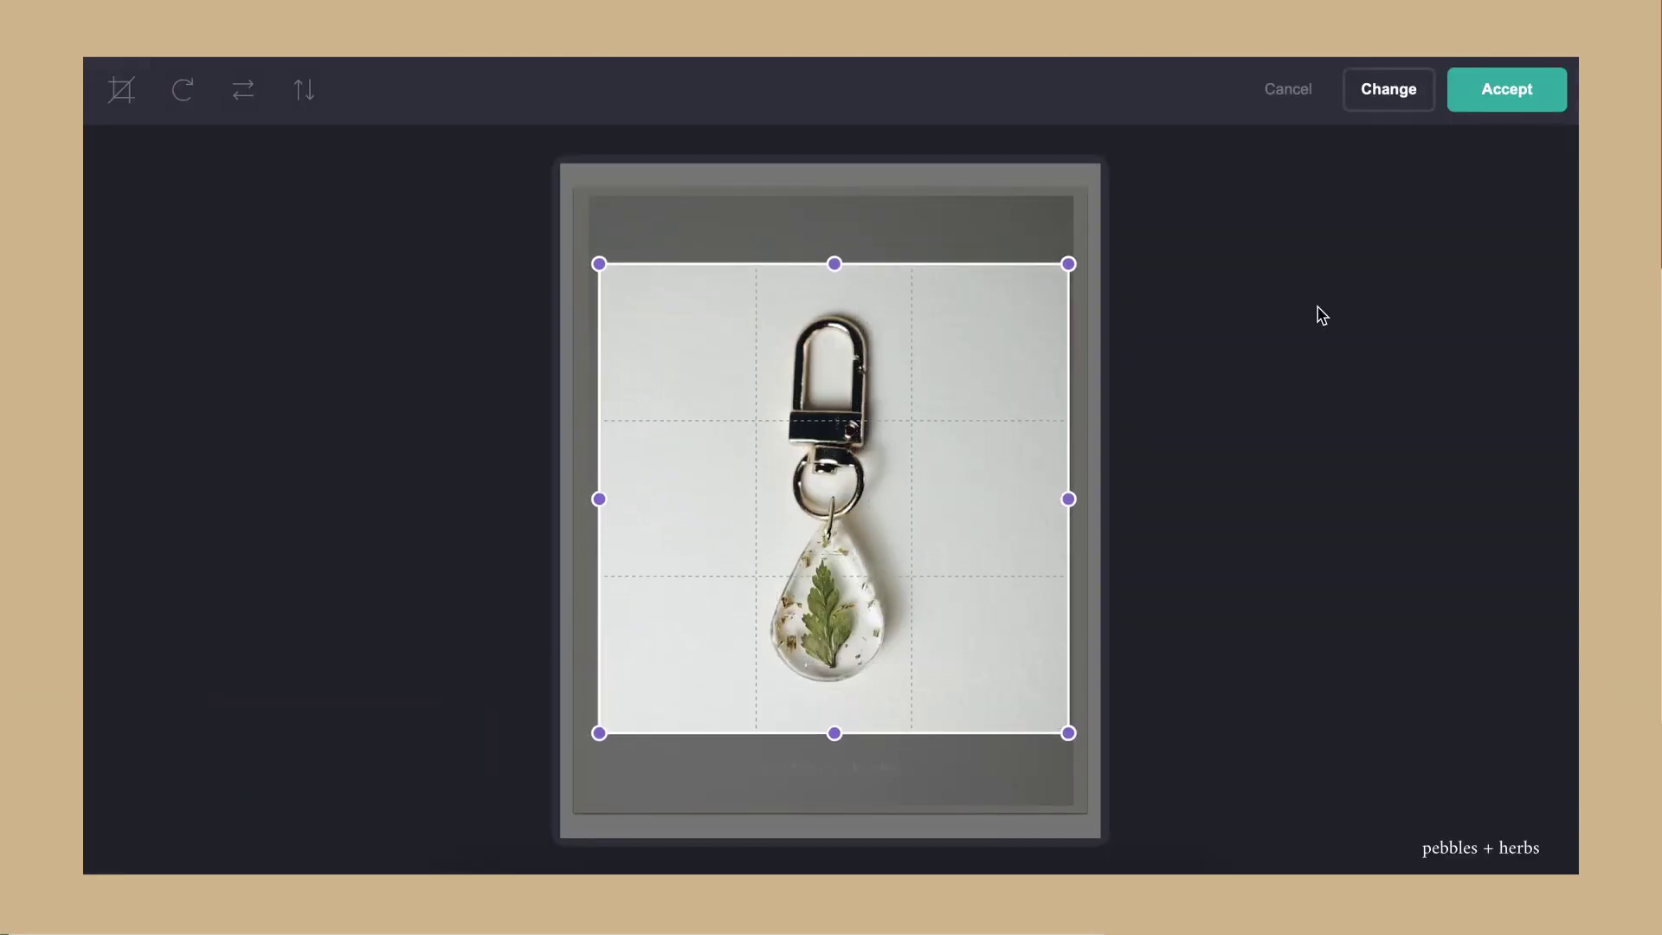
left_click(1507, 89)
left_click(364, 814)
left_click(1229, 579)
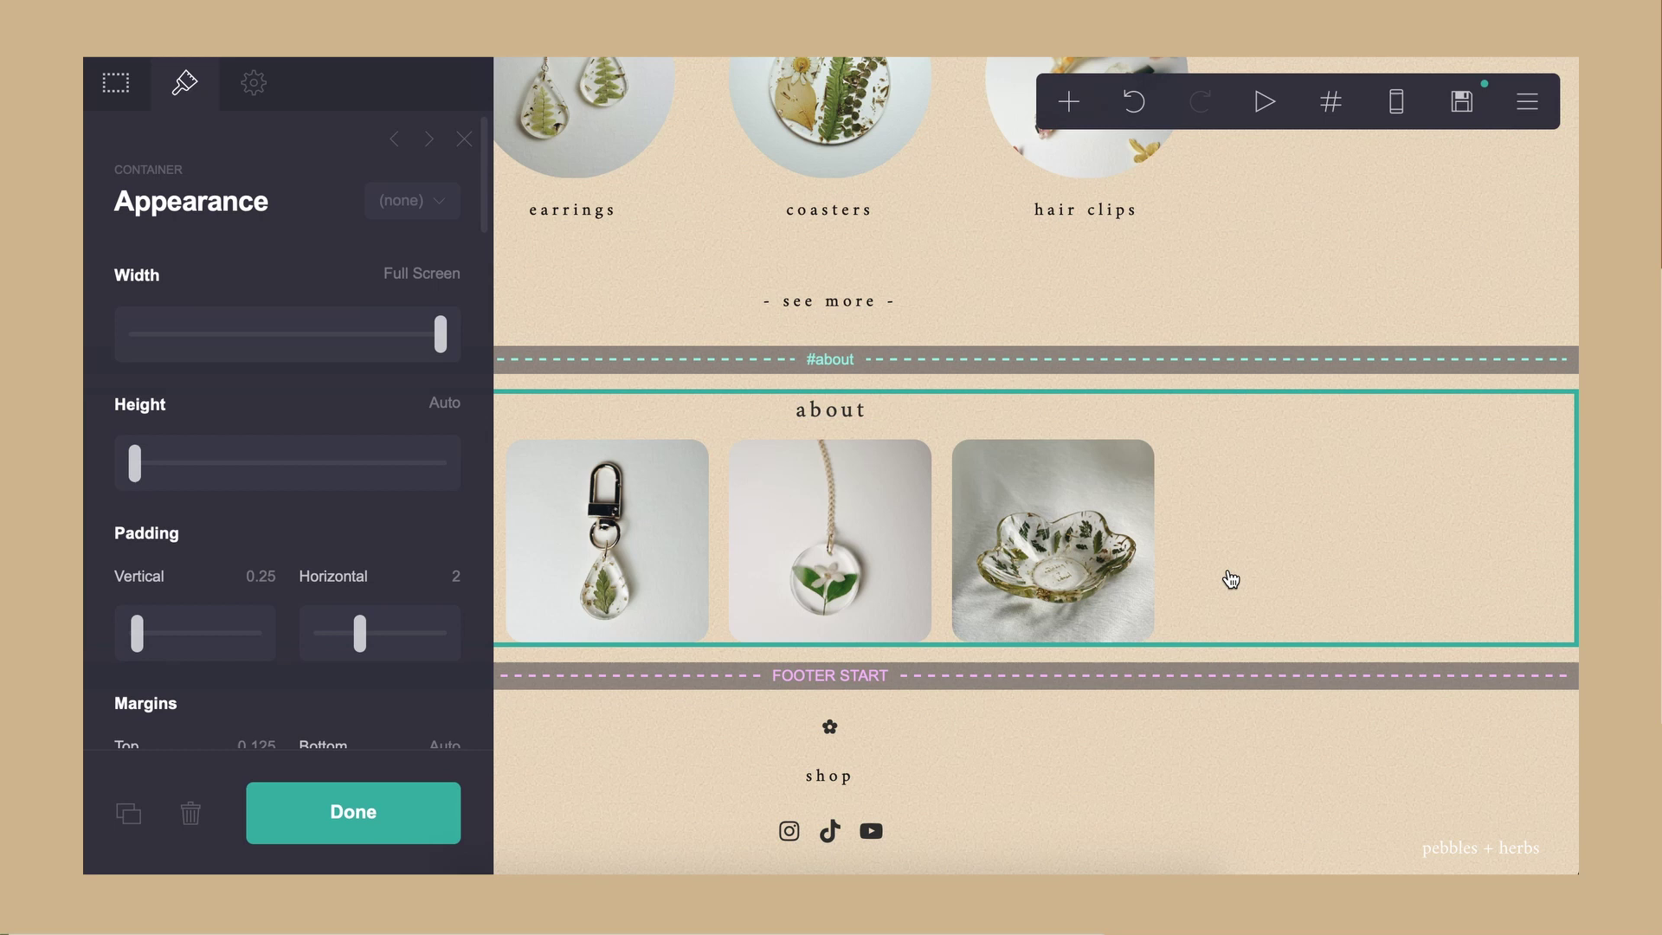
Step: Add a text element below the gallery containing the pasted 'Slow made for plant and flower lovers' copy
left_click(1068, 103)
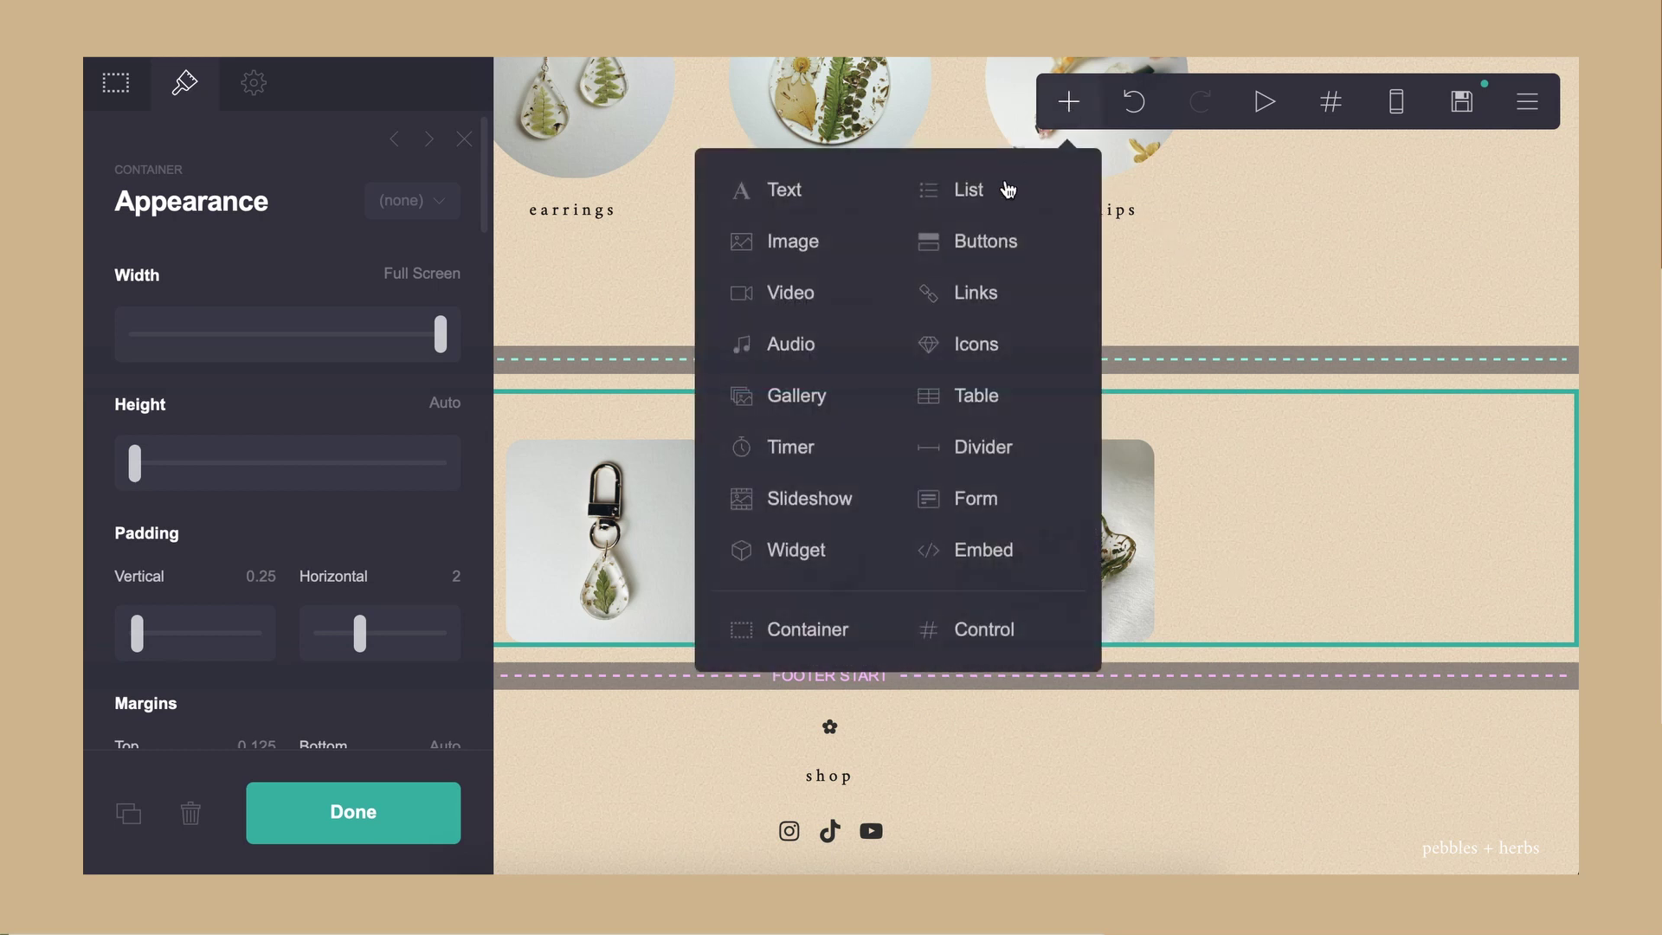
left_click(785, 189)
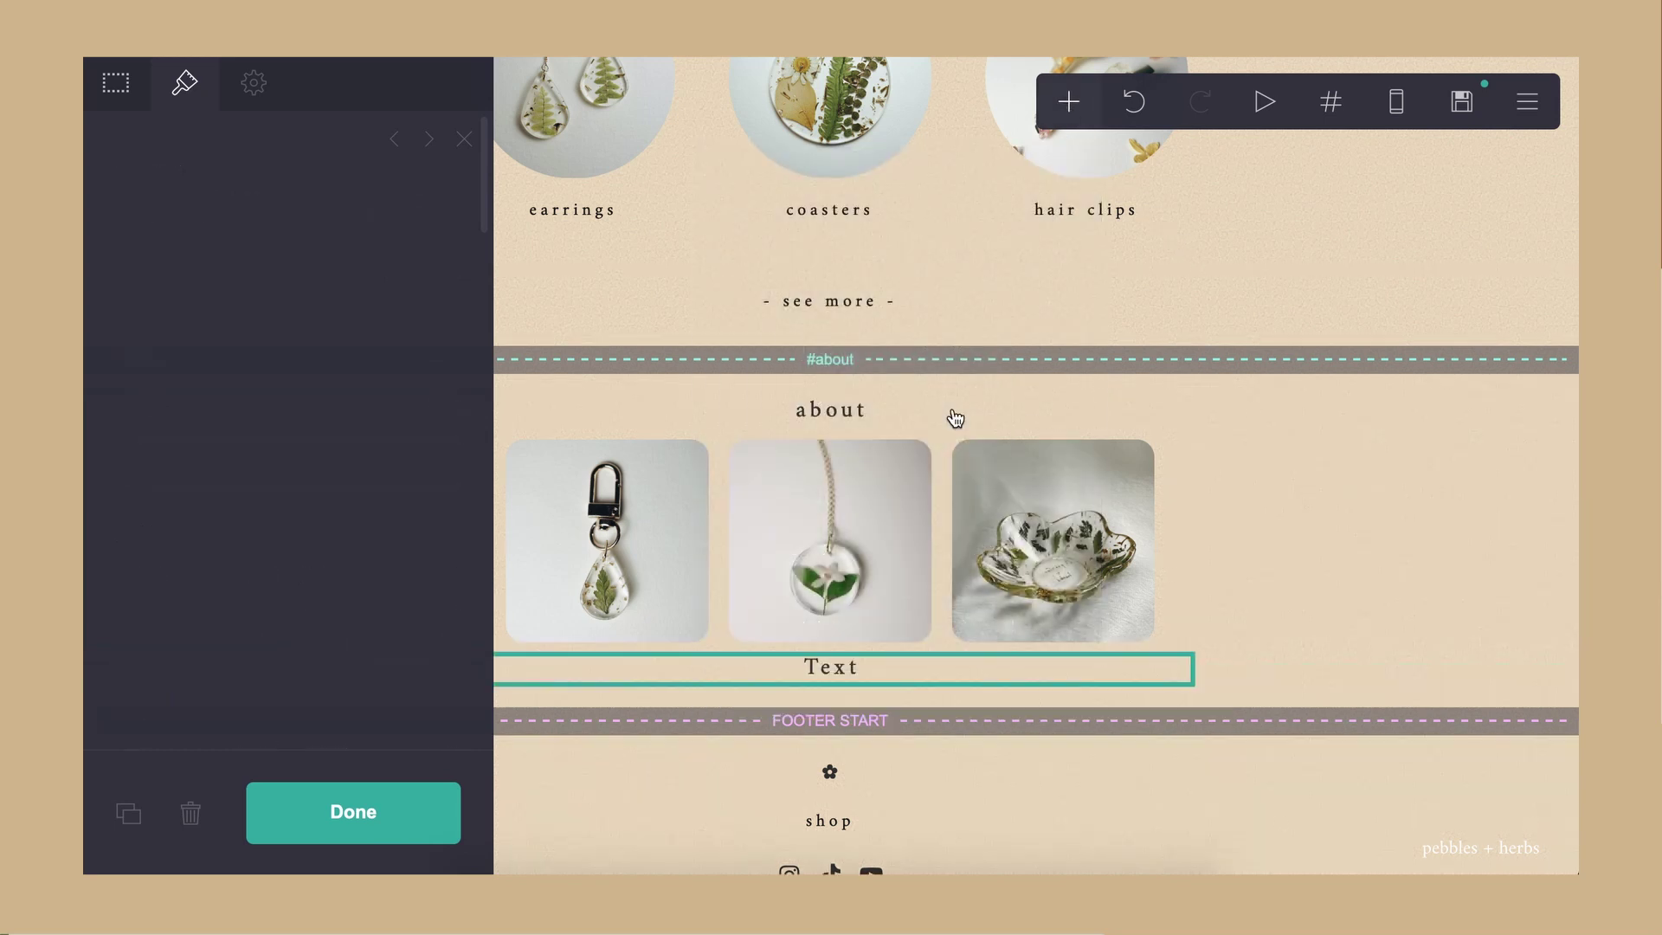
left_click(185, 84)
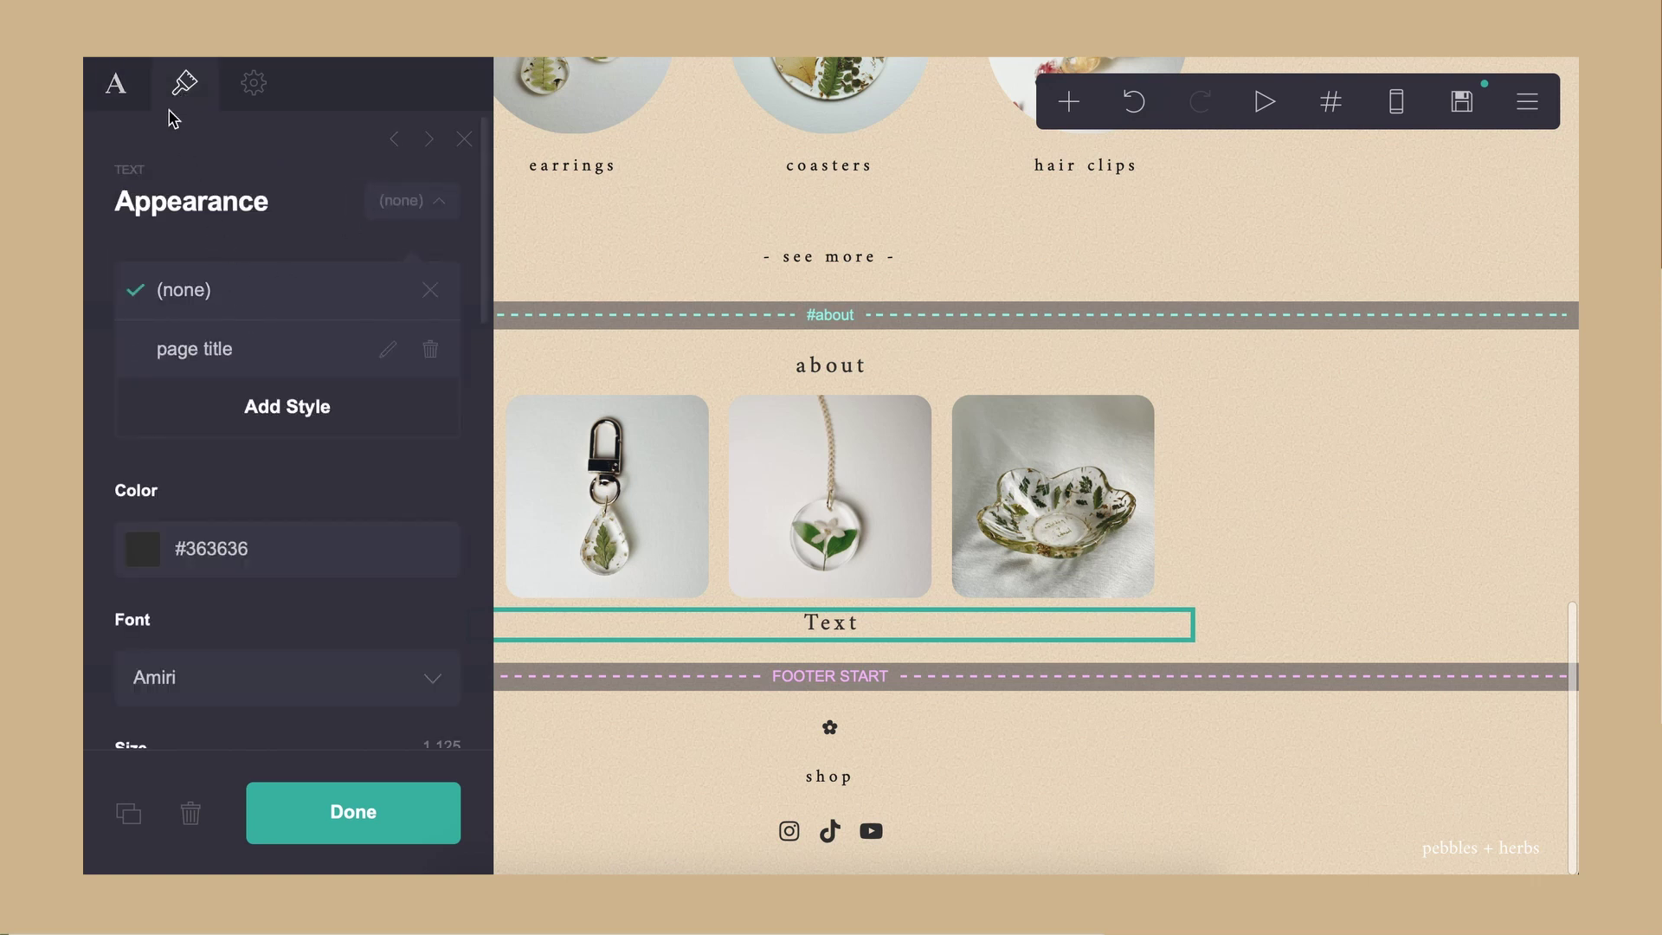
left_click(125, 103)
key("ctrl+v")
left_click(185, 84)
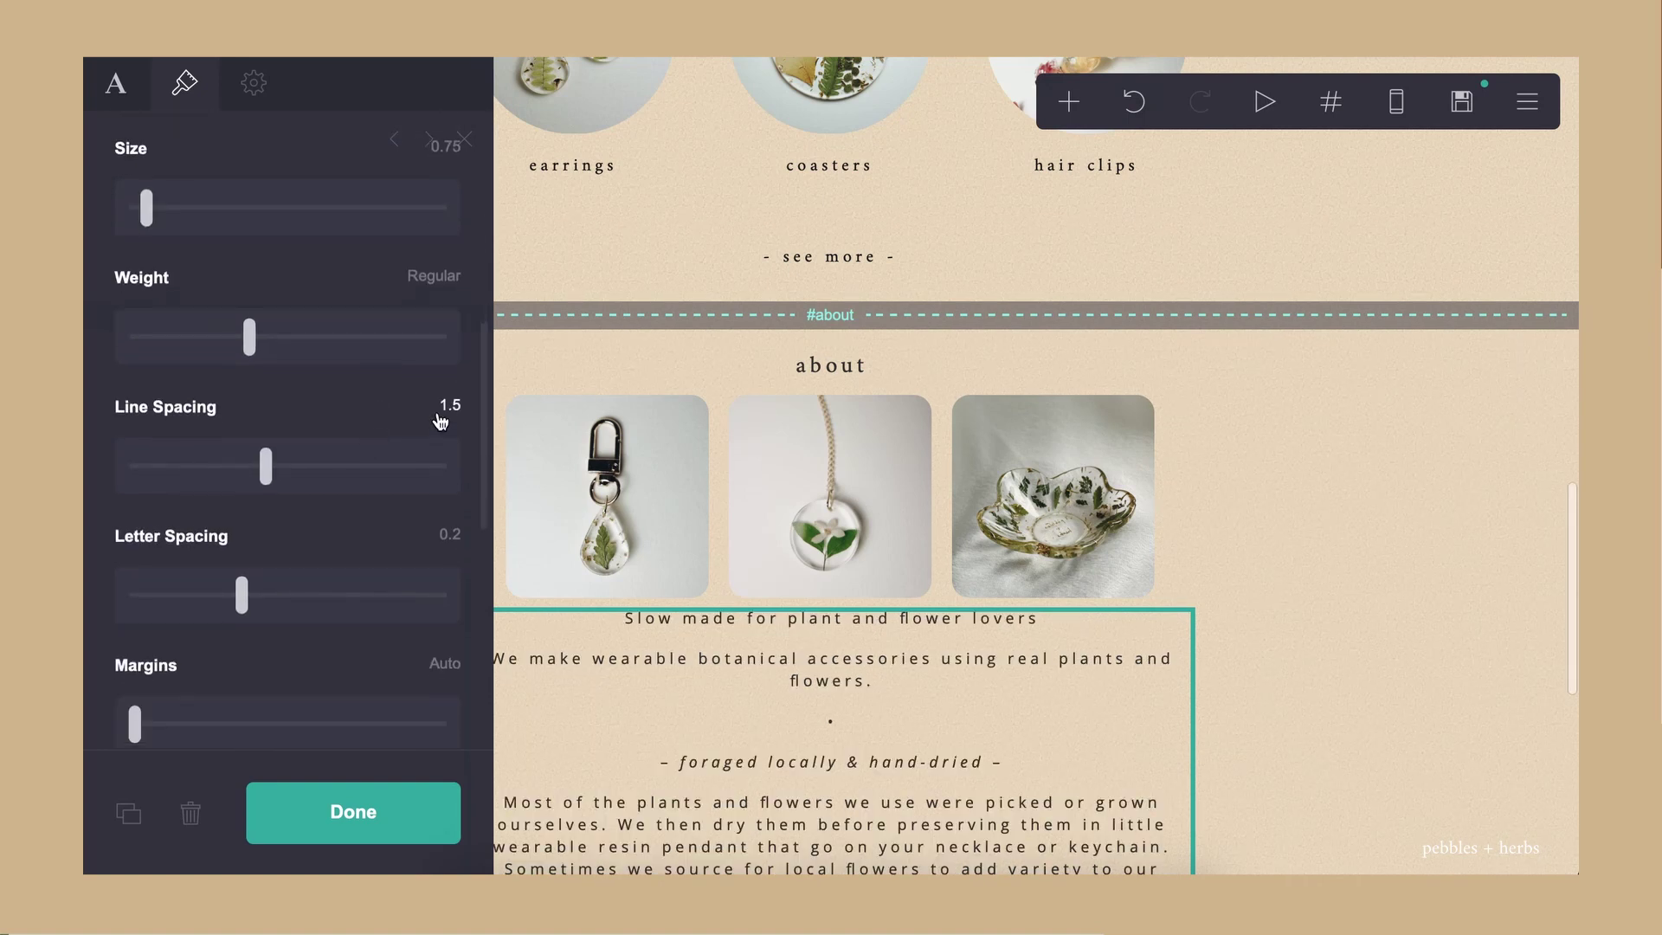
Step: Give the about text letter spacing 0.1, line spacing 1.625 and larger margins
key("Return")
scroll(289, 433, "down", 5)
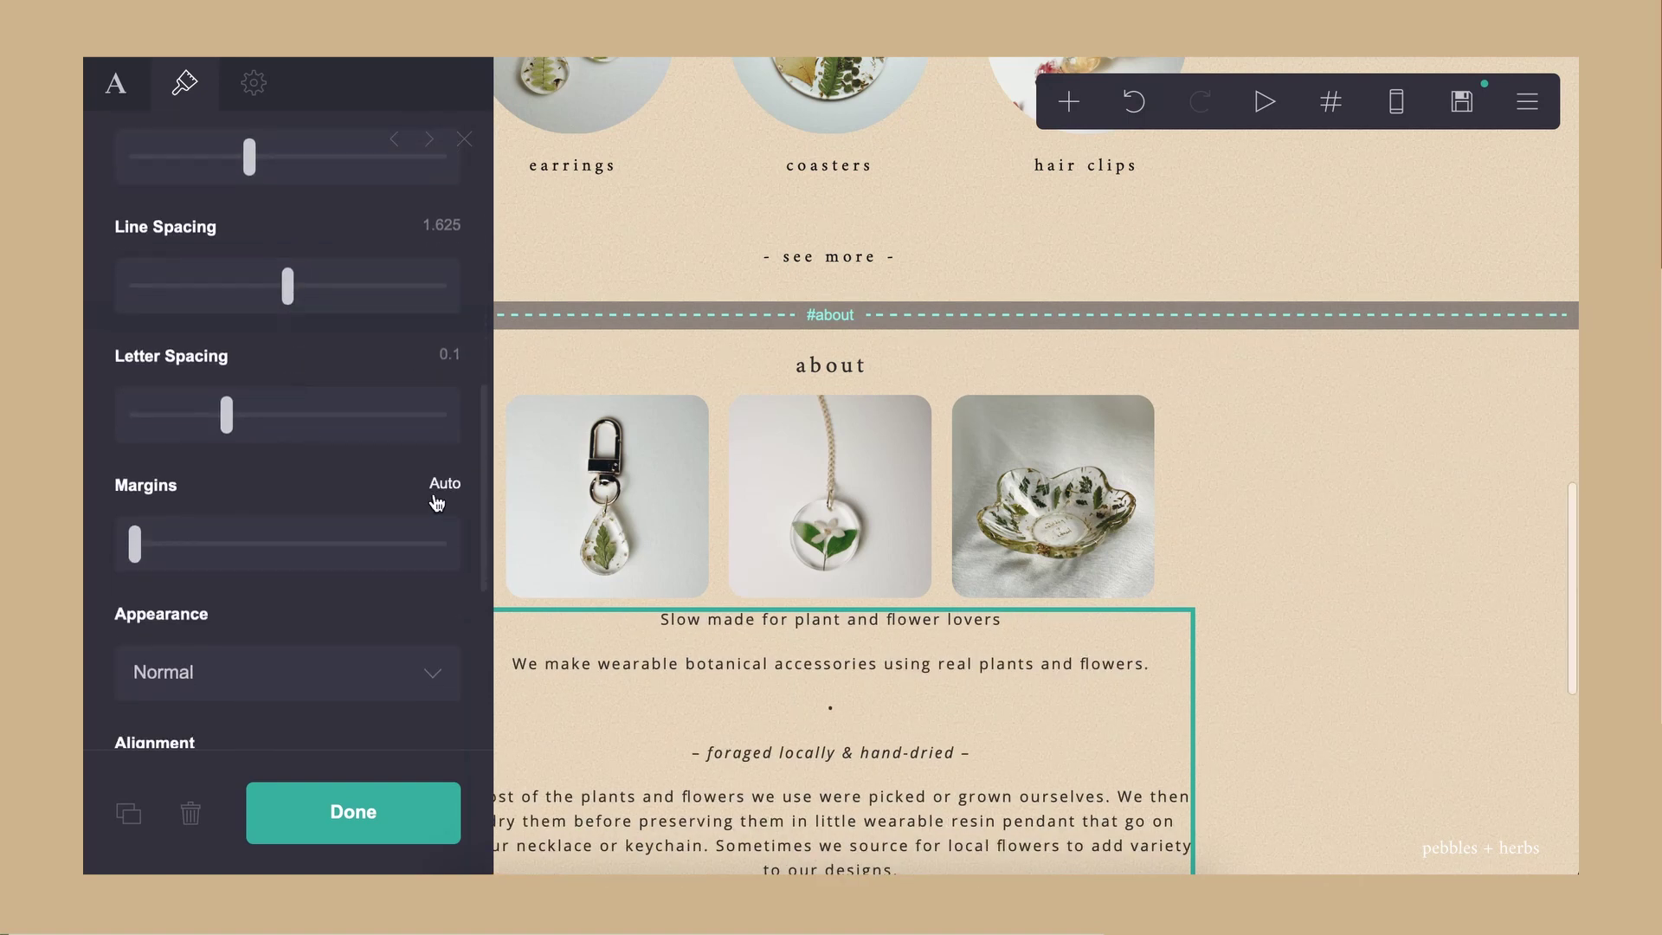
left_click(341, 330)
scroll(237, 490, "down", 2)
left_click(1409, 568)
scroll(1409, 568, "up", 6)
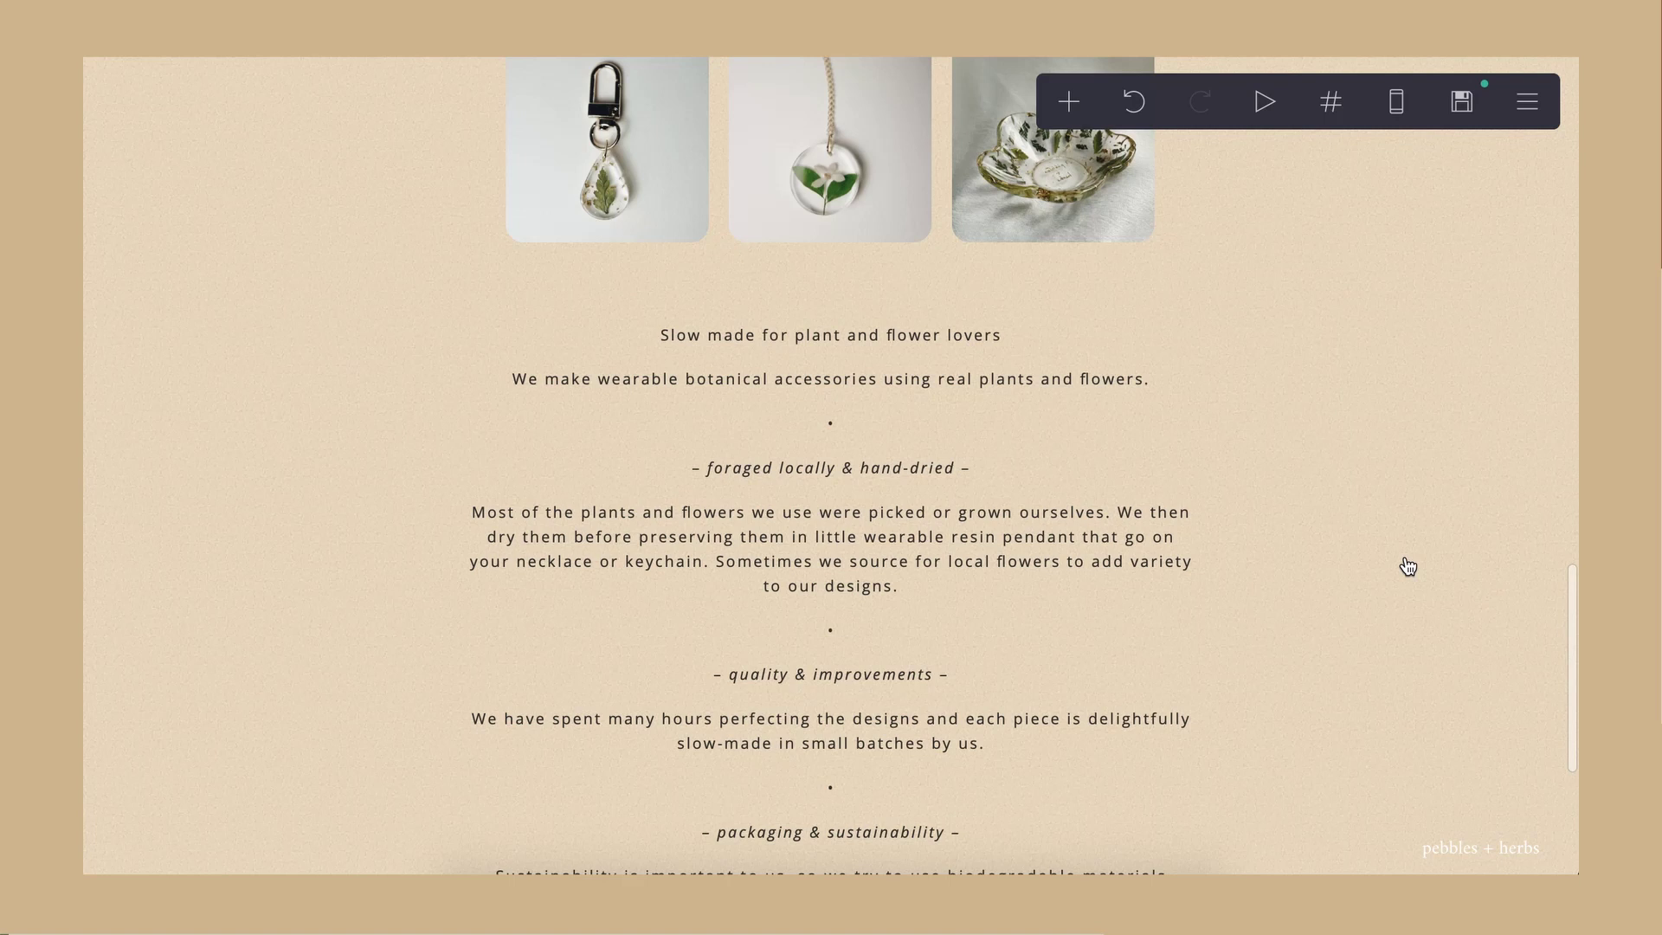
Step: Widen the about gallery's margins so its images shrink, then finish styling the text
left_click(831, 485)
scroll(141, 499, "down", 5)
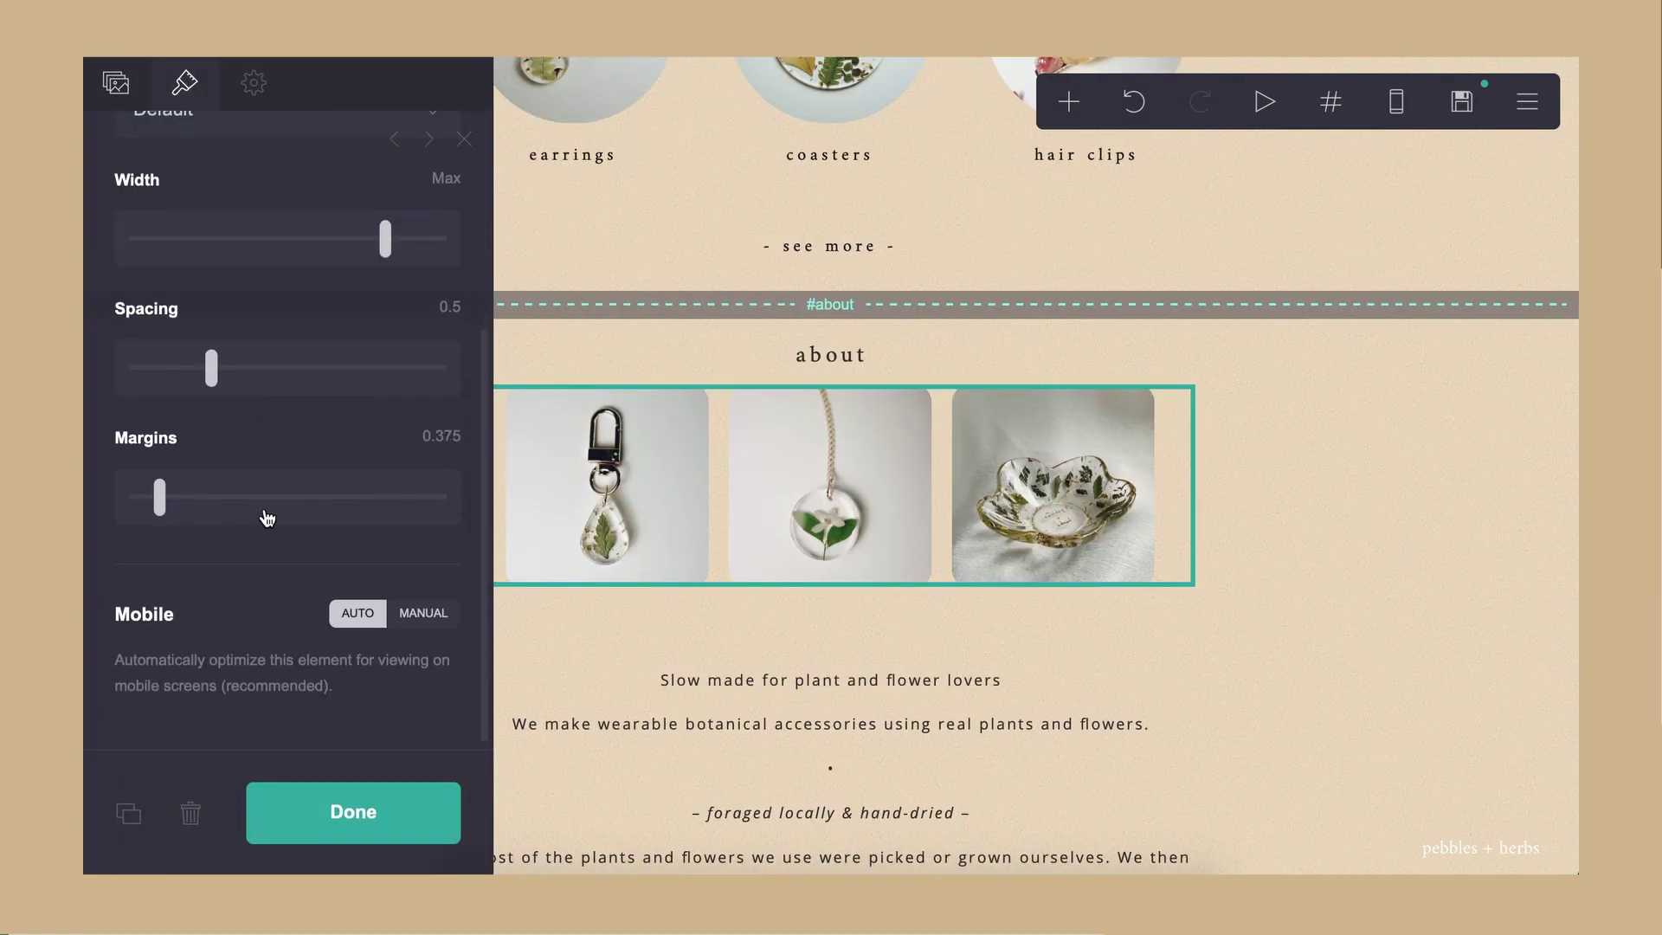
left_click_drag(159, 498, 231, 499)
left_click(668, 690)
scroll(260, 520, "down", 4)
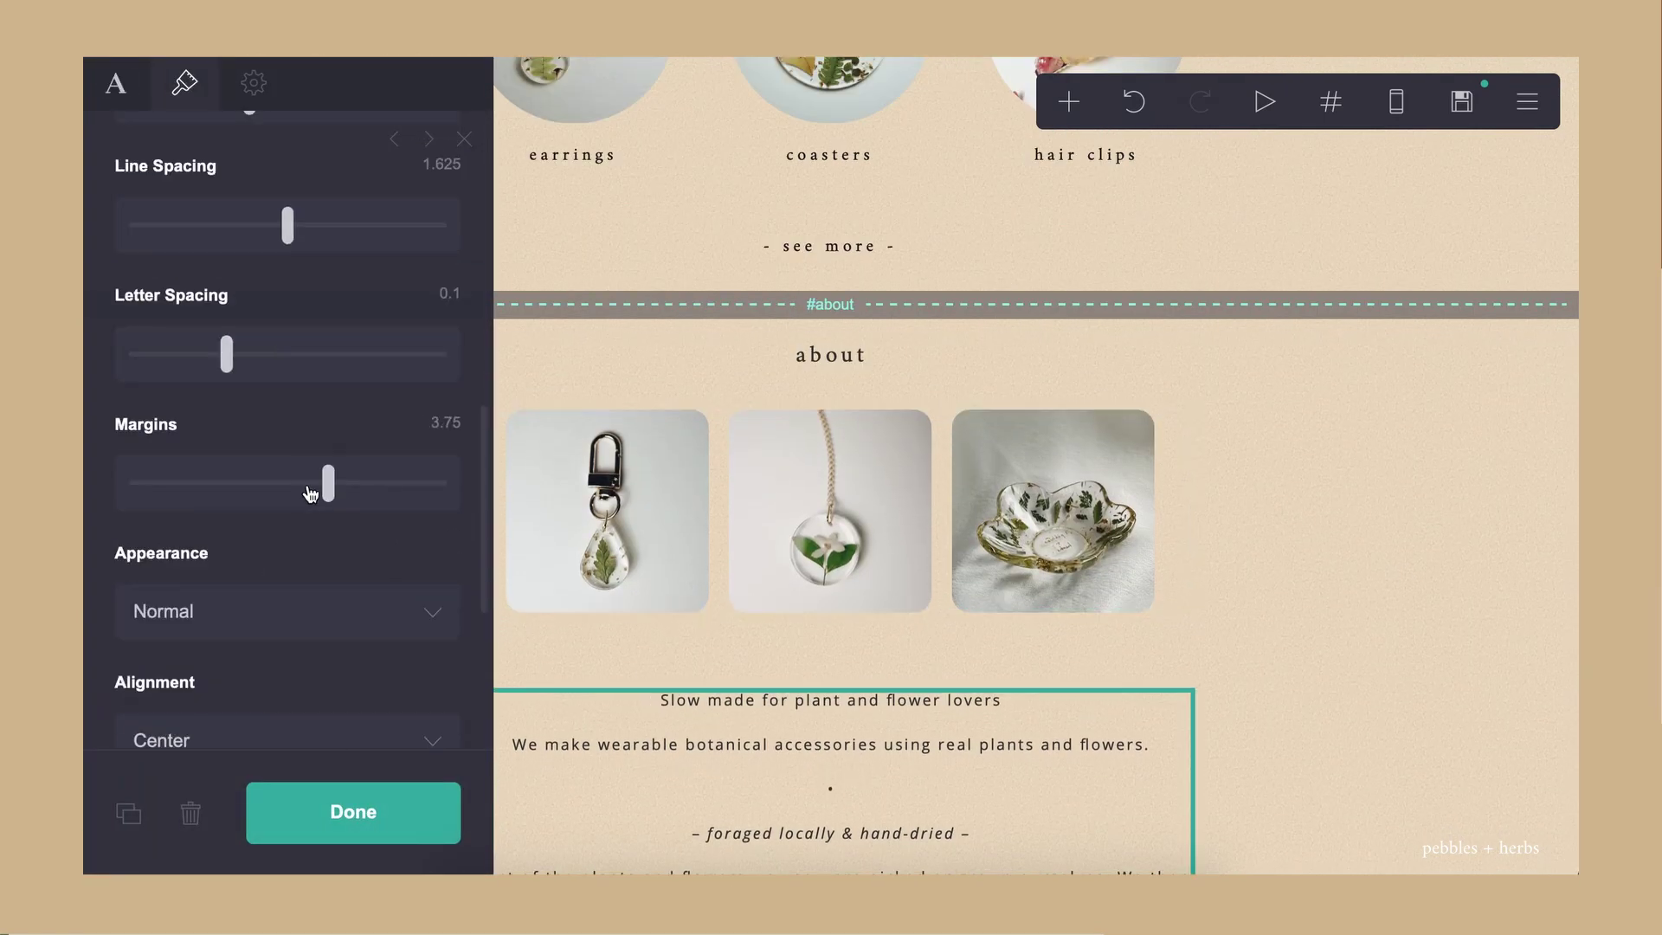
left_click(334, 809)
scroll(1385, 579, "up", 4)
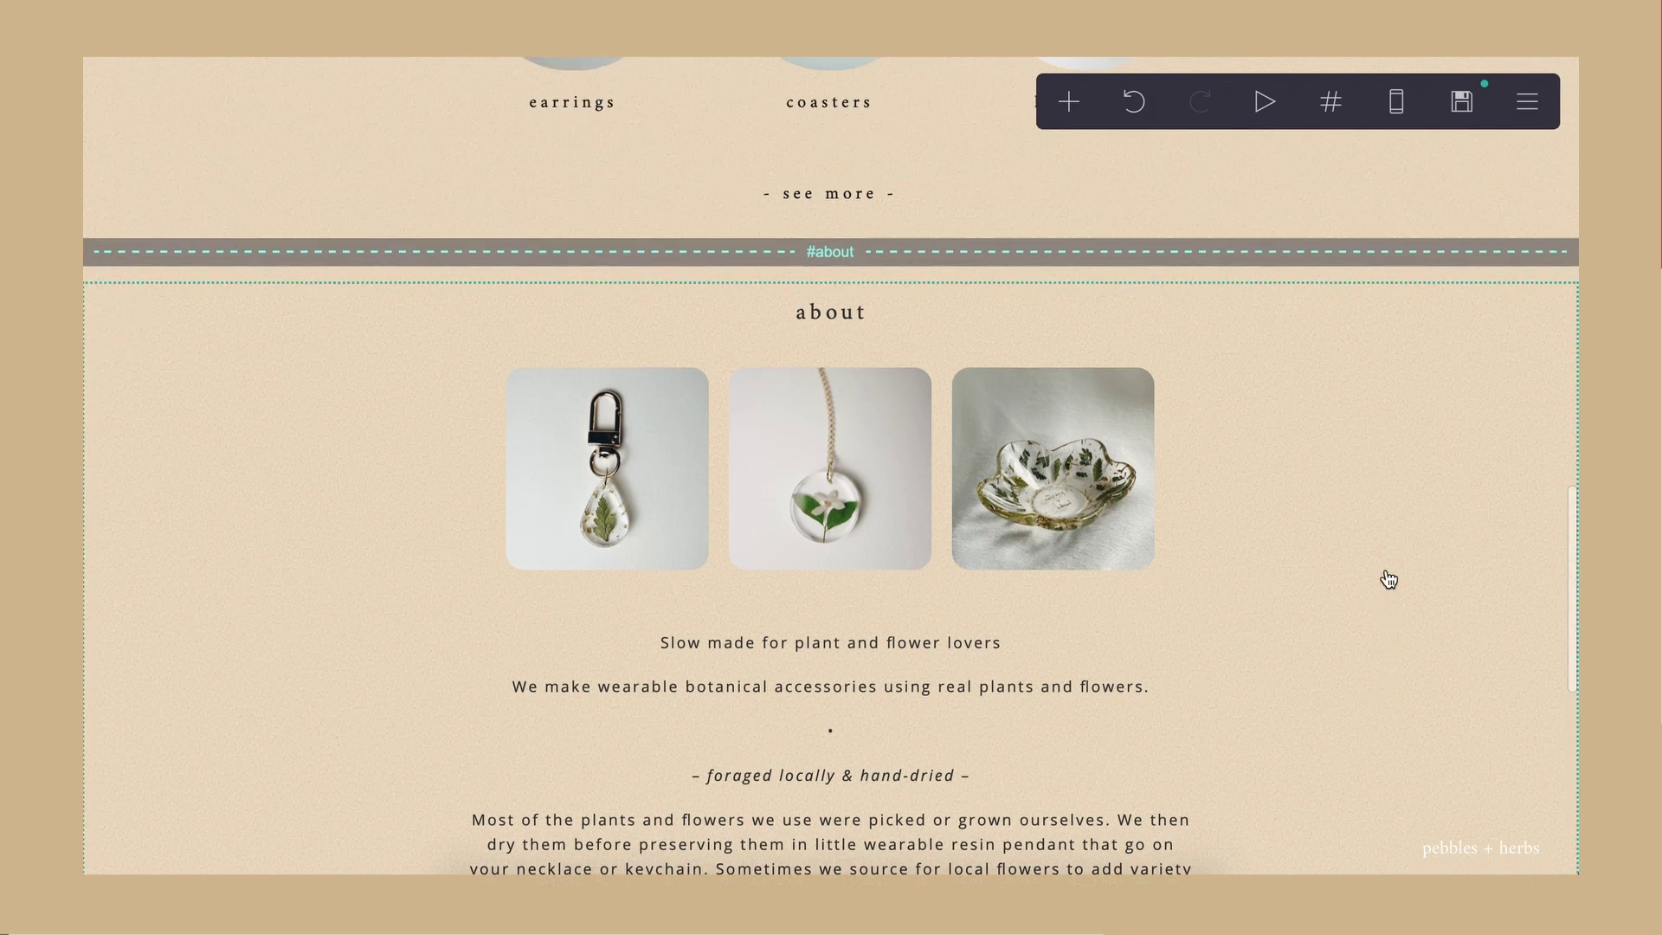
scroll(1388, 579, "up", 10)
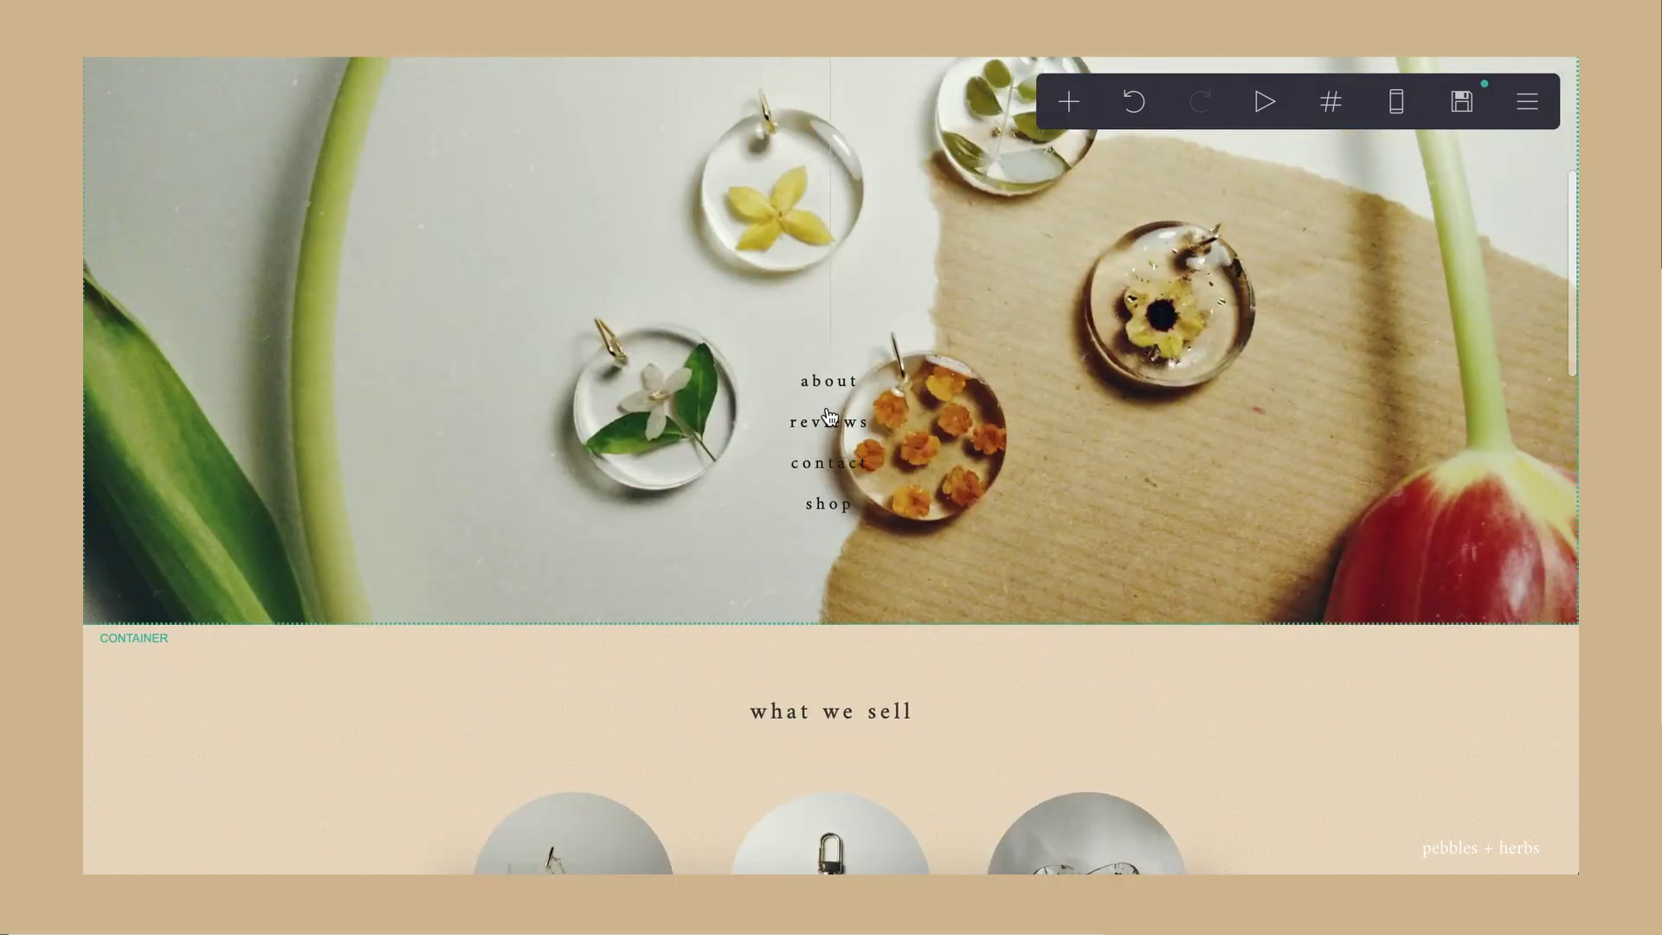
Step: Replace the header about link's placeholder URL with #about
left_click(824, 385)
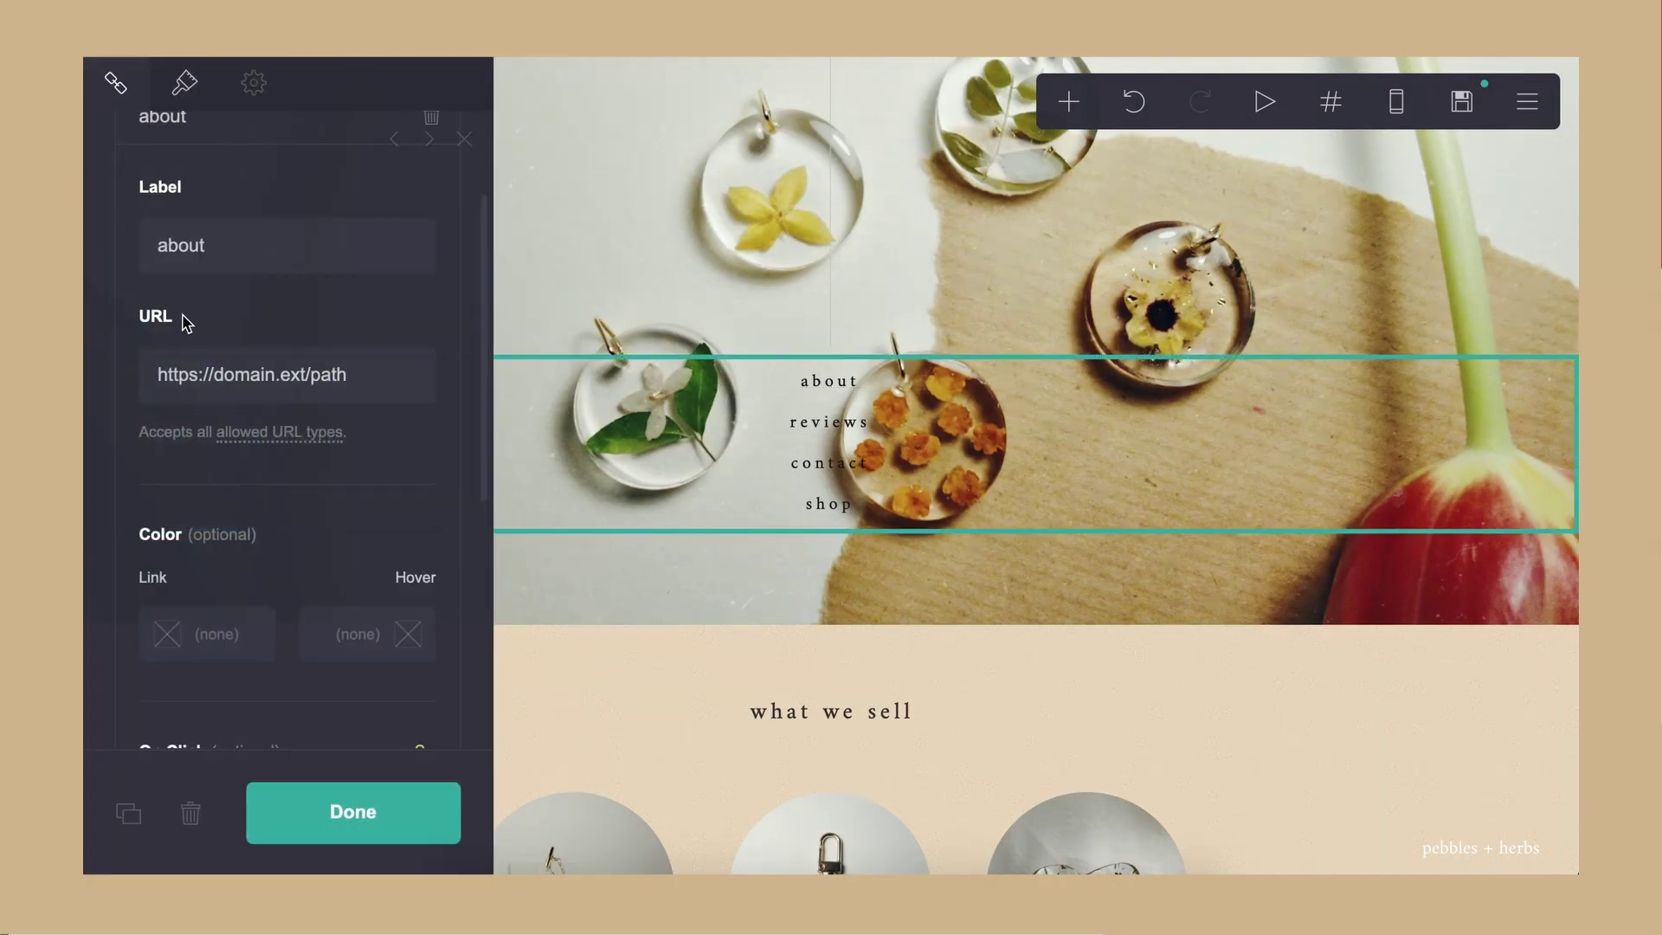
left_click(212, 379)
key("ctrl+a")
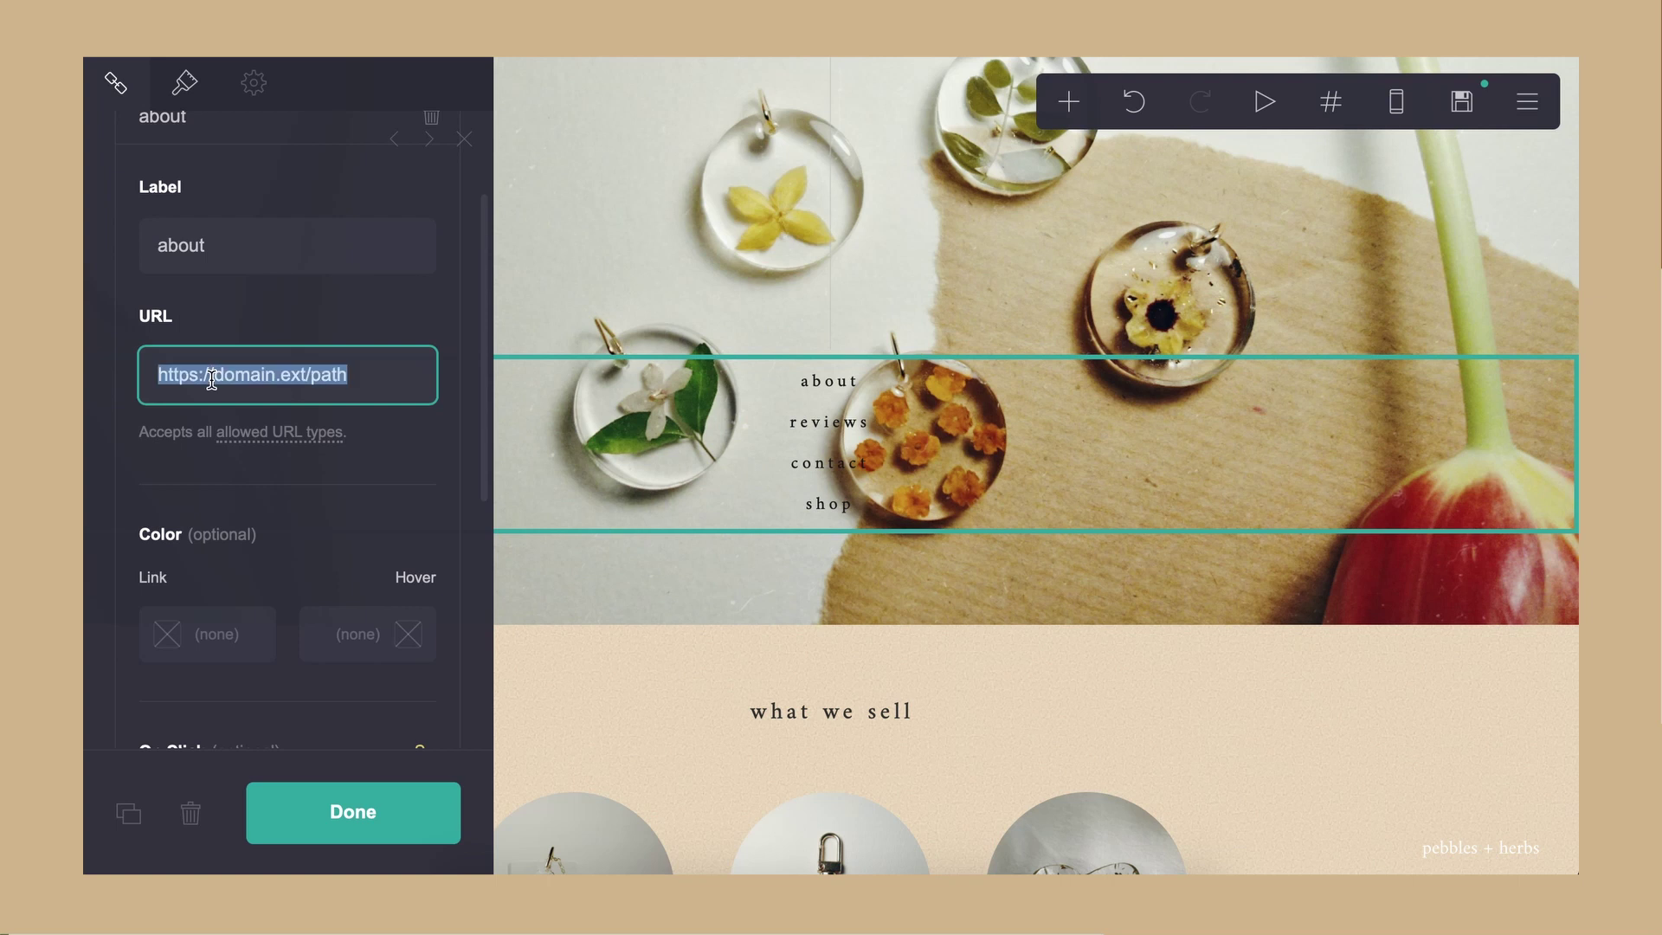
type("#about")
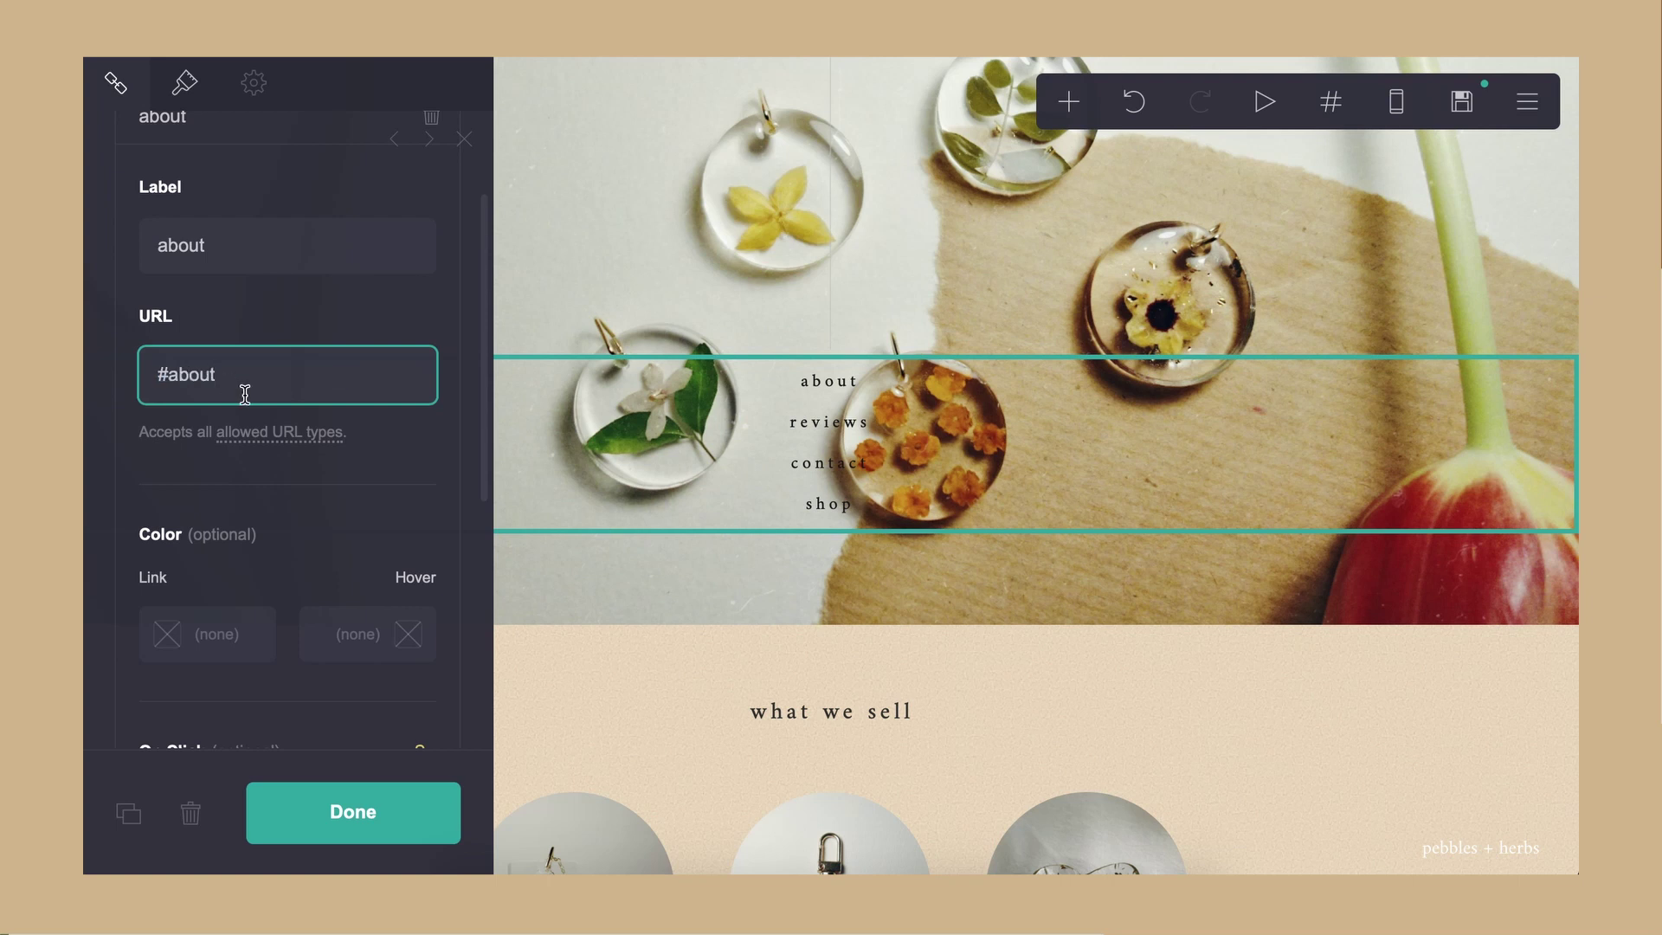
scroll(286, 482, "down", 1)
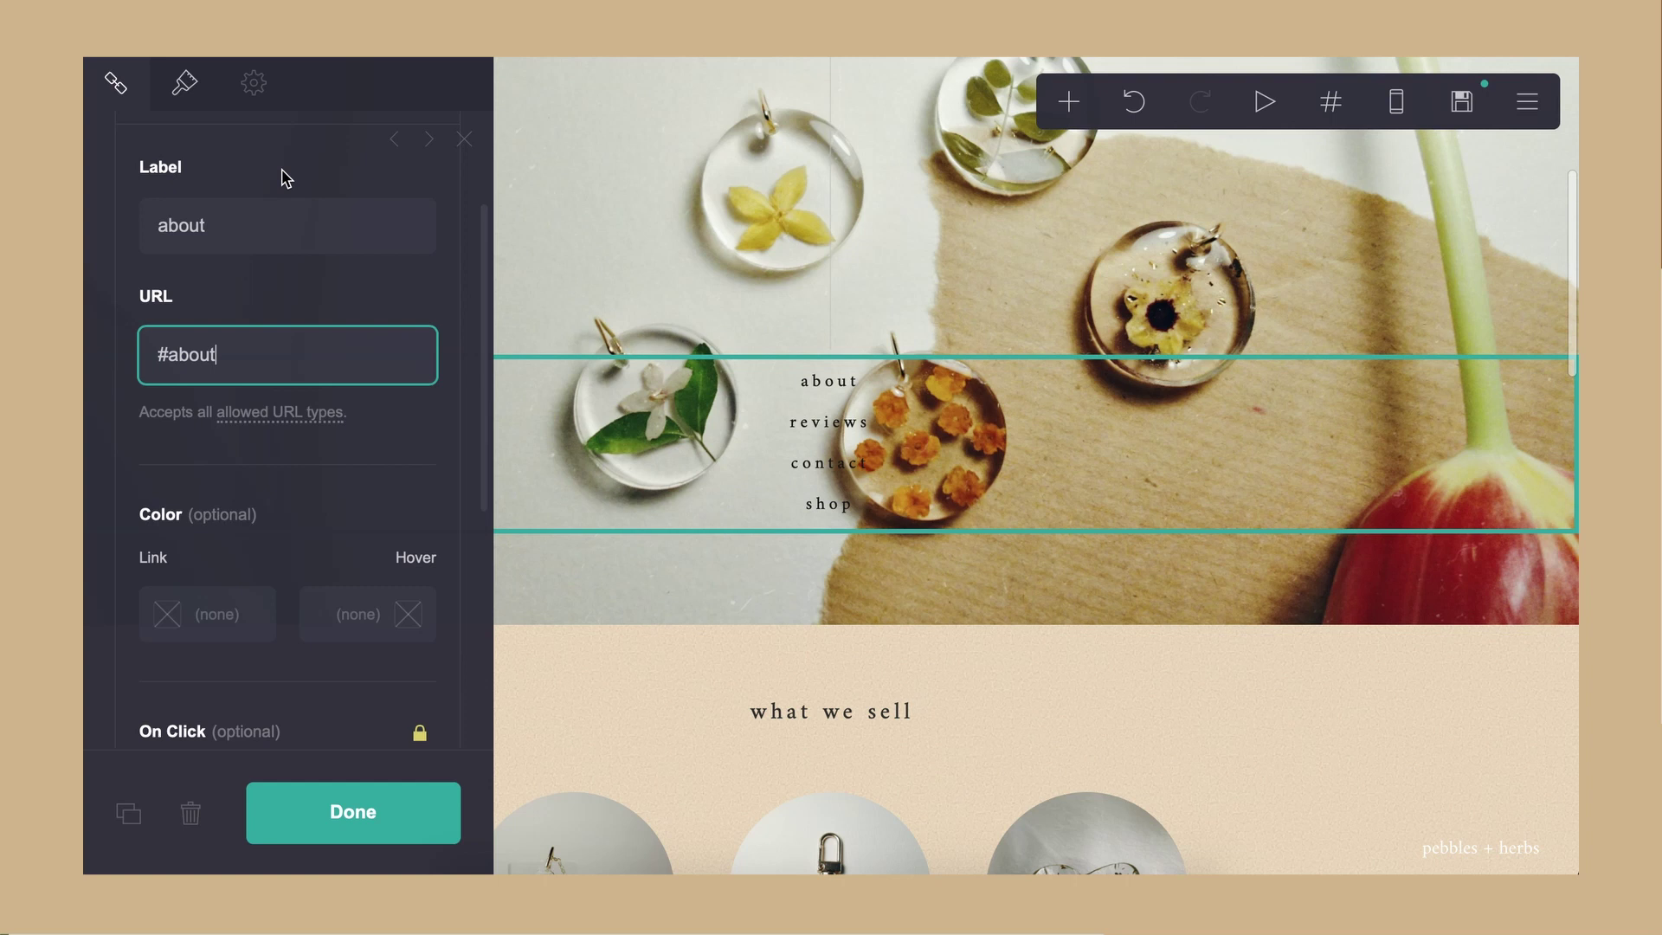
type("about")
scroll(286, 180, "up", 5)
left_click(235, 213)
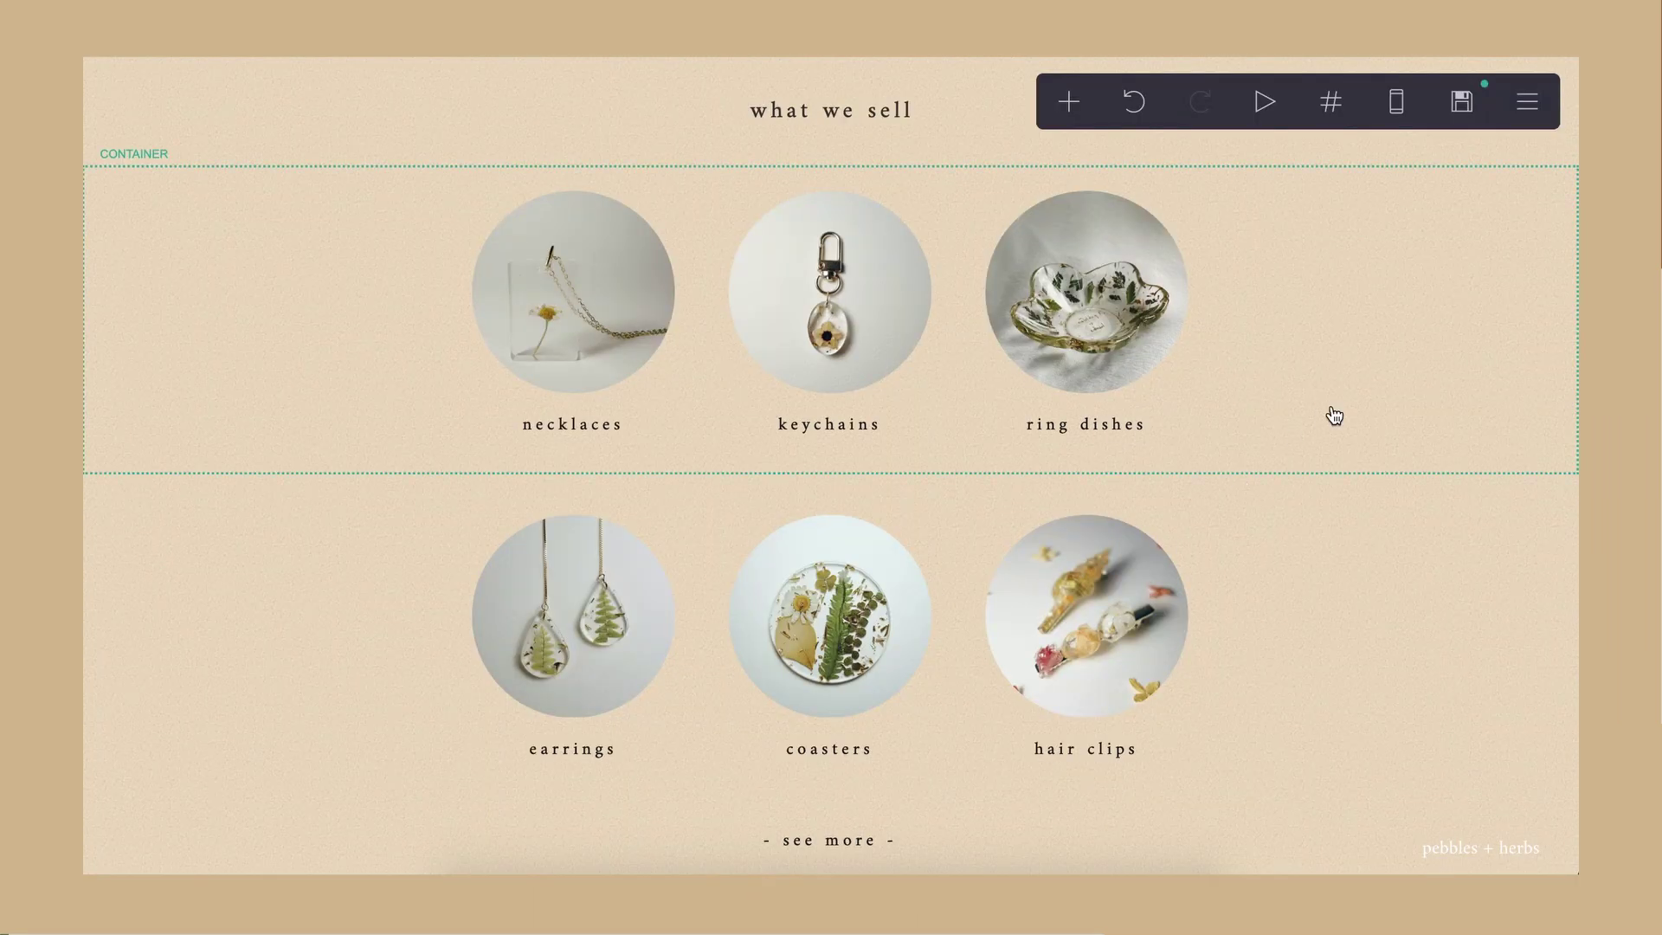
Step: Confirm the see more link's URL is #allproducts, then reopen its settings
scroll(1331, 416, "down", 1)
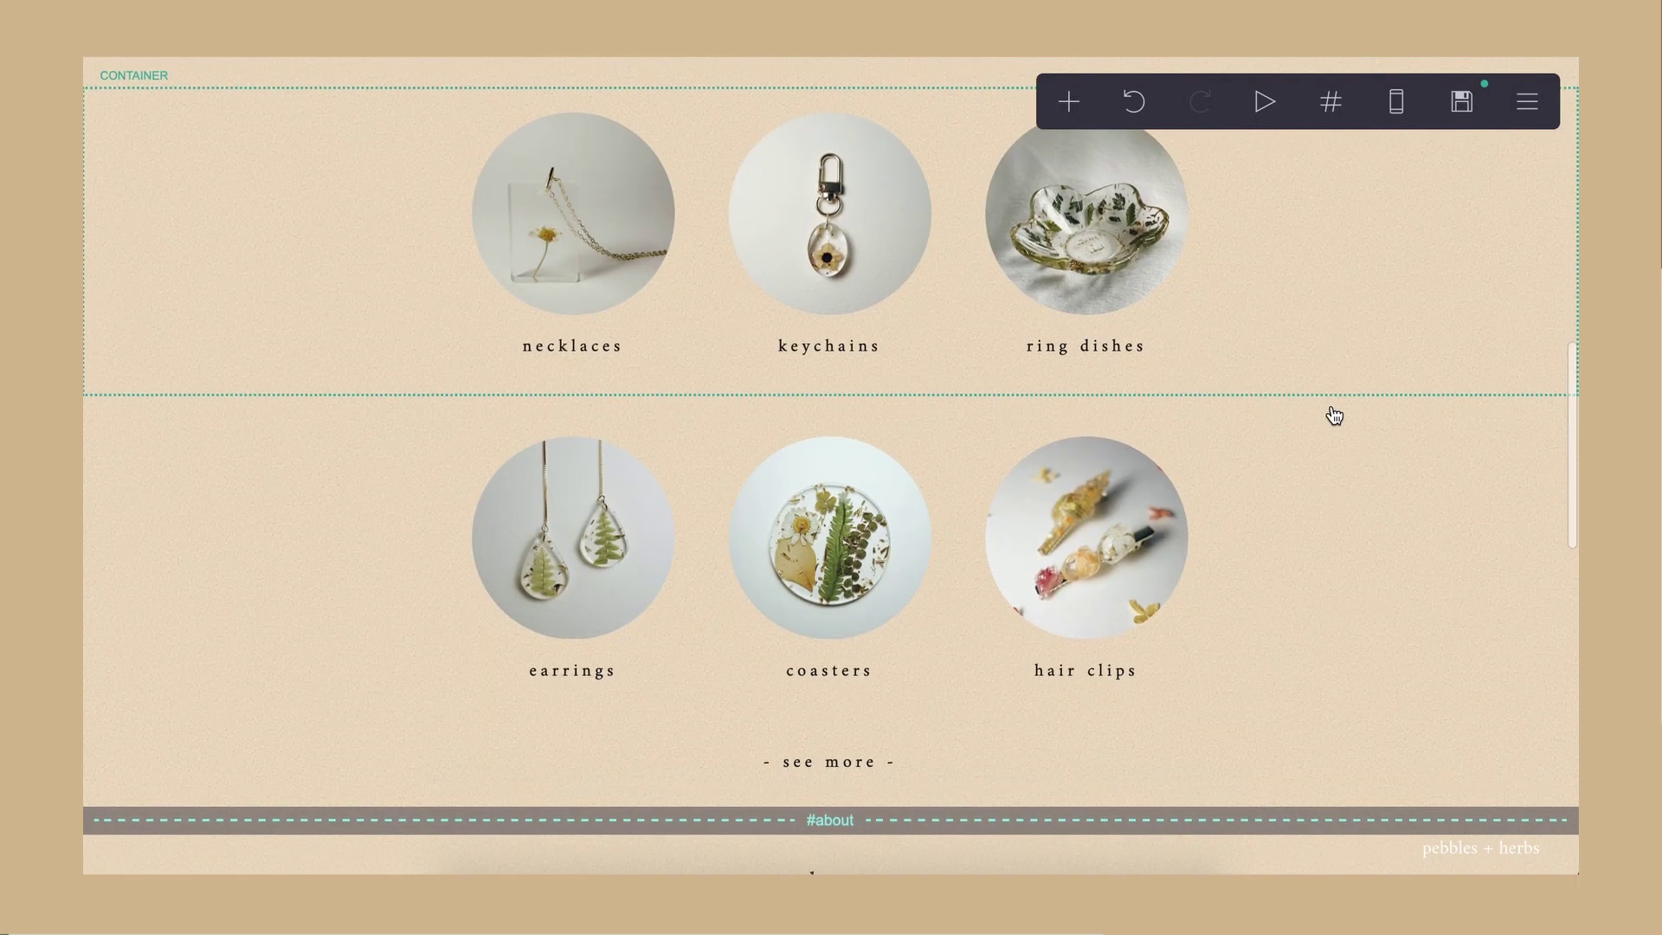
left_click(856, 764)
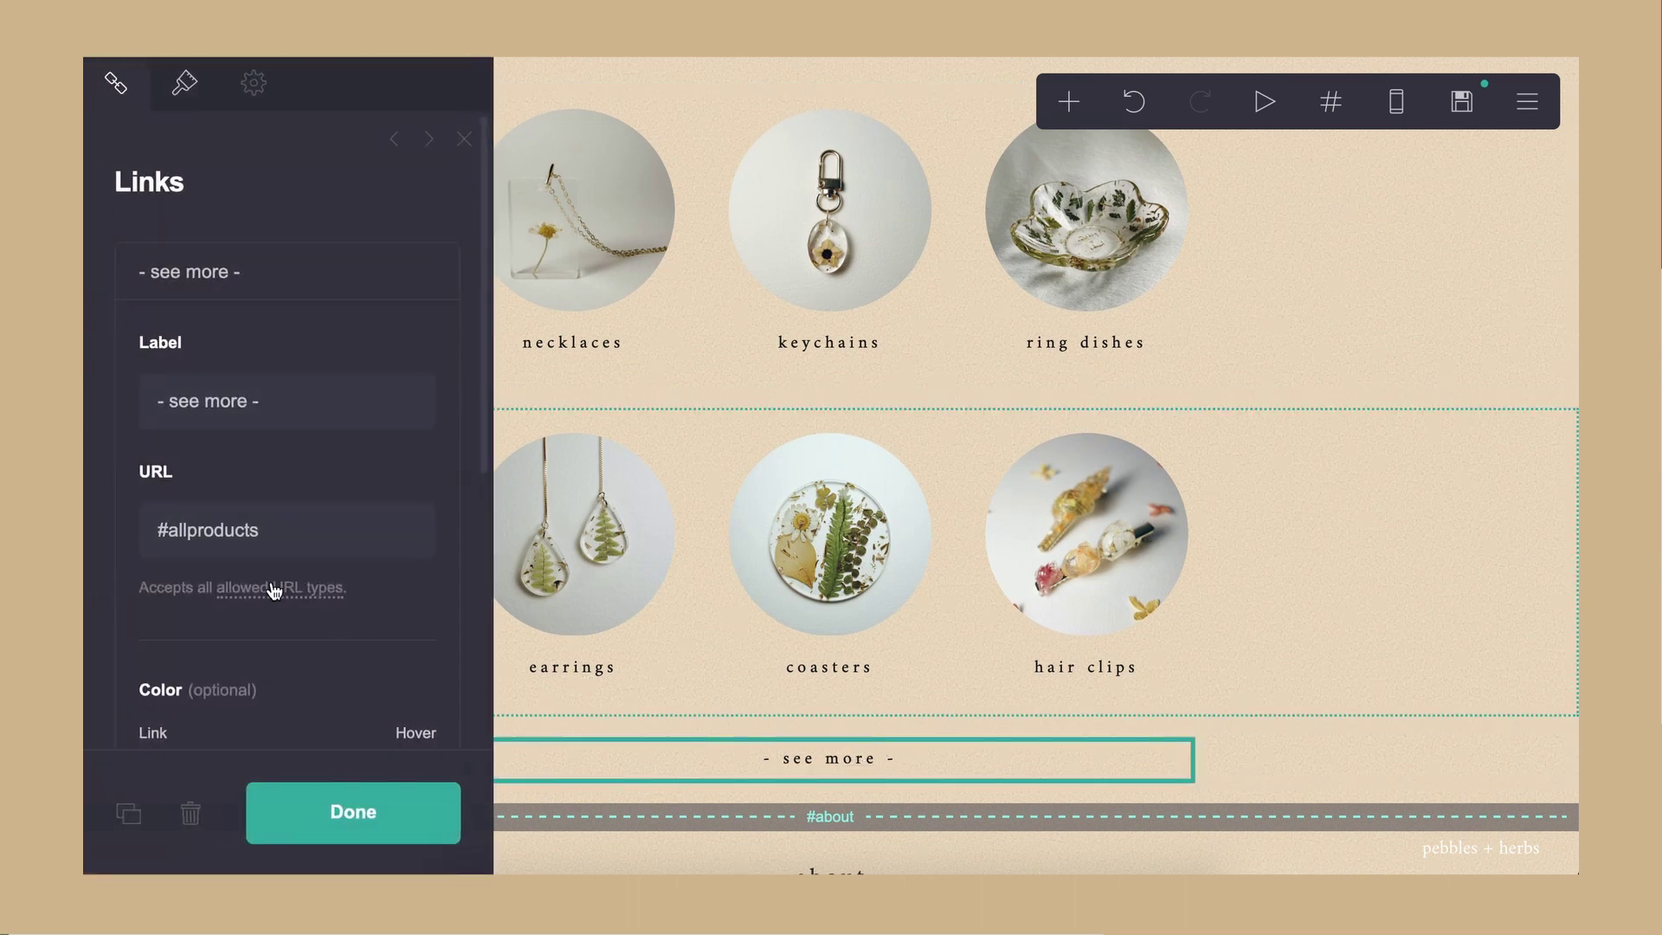
left_click(328, 821)
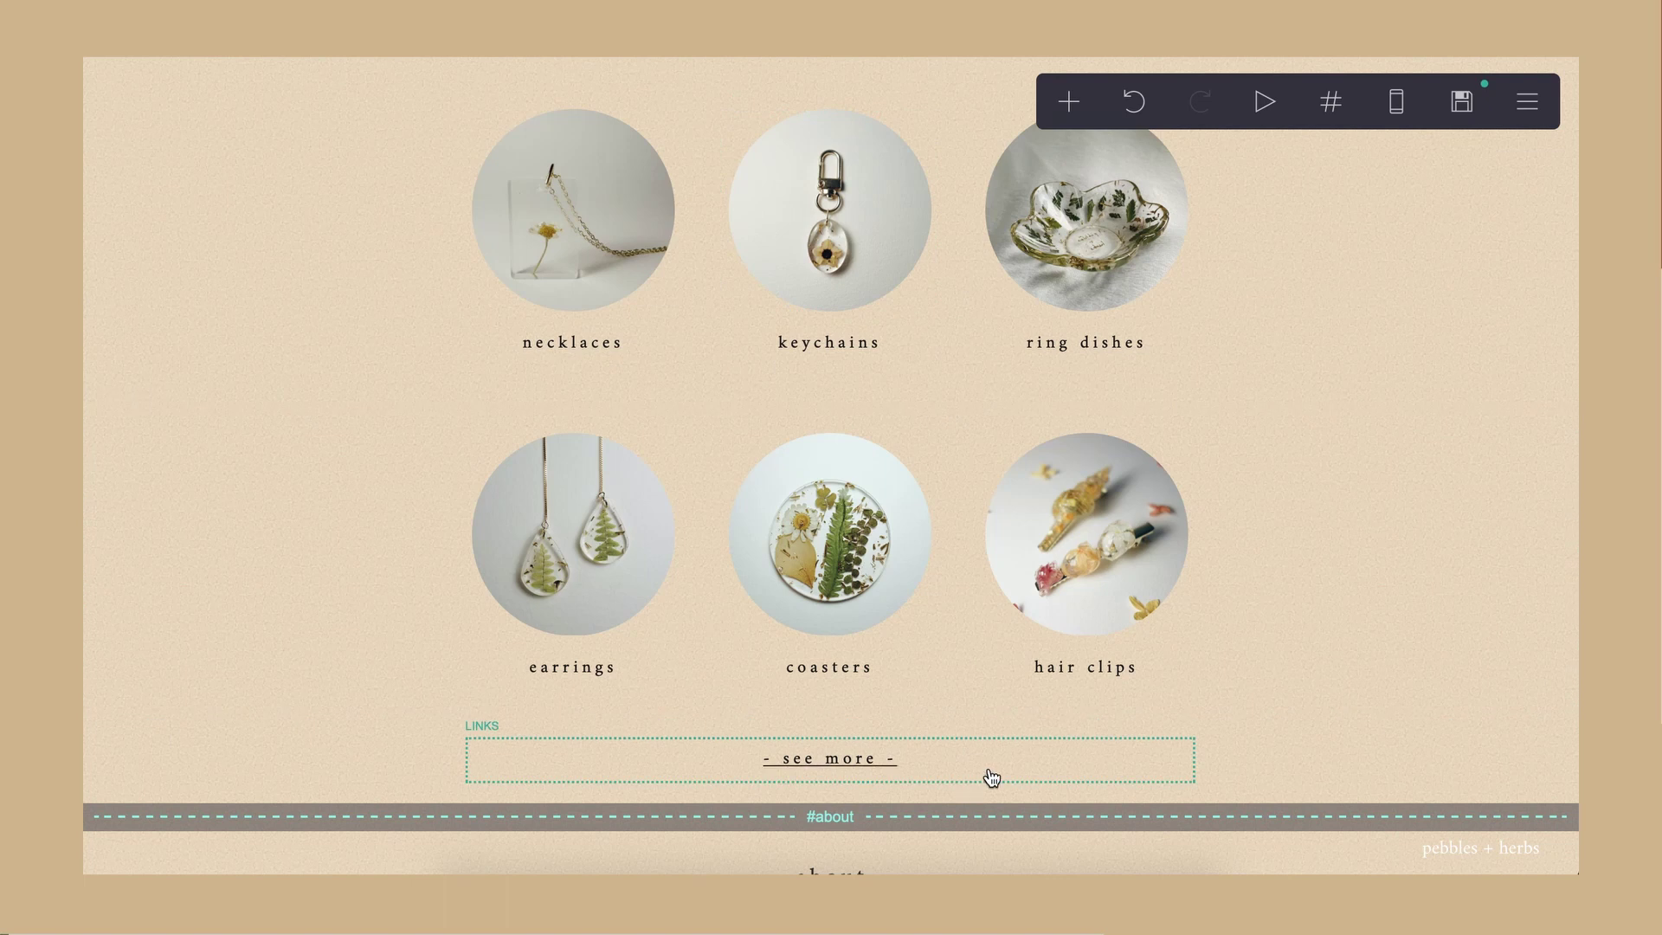
left_click(992, 778)
Step: Insert a new section break after the see more row named 'allproduct'
left_click(1069, 101)
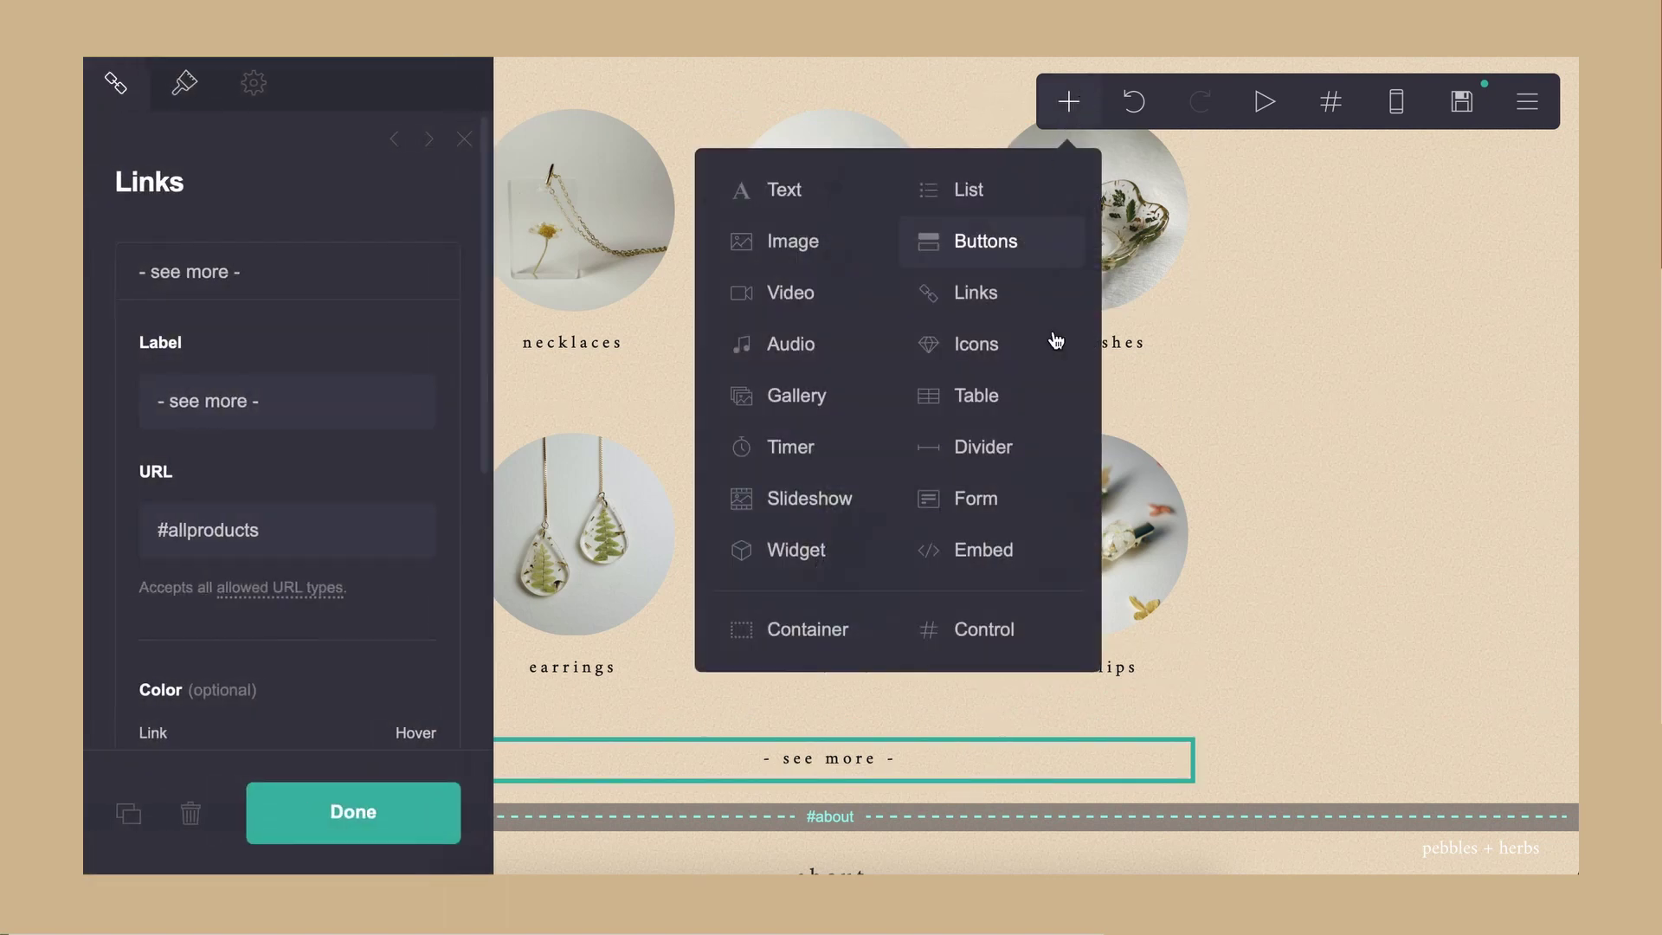
left_click(985, 632)
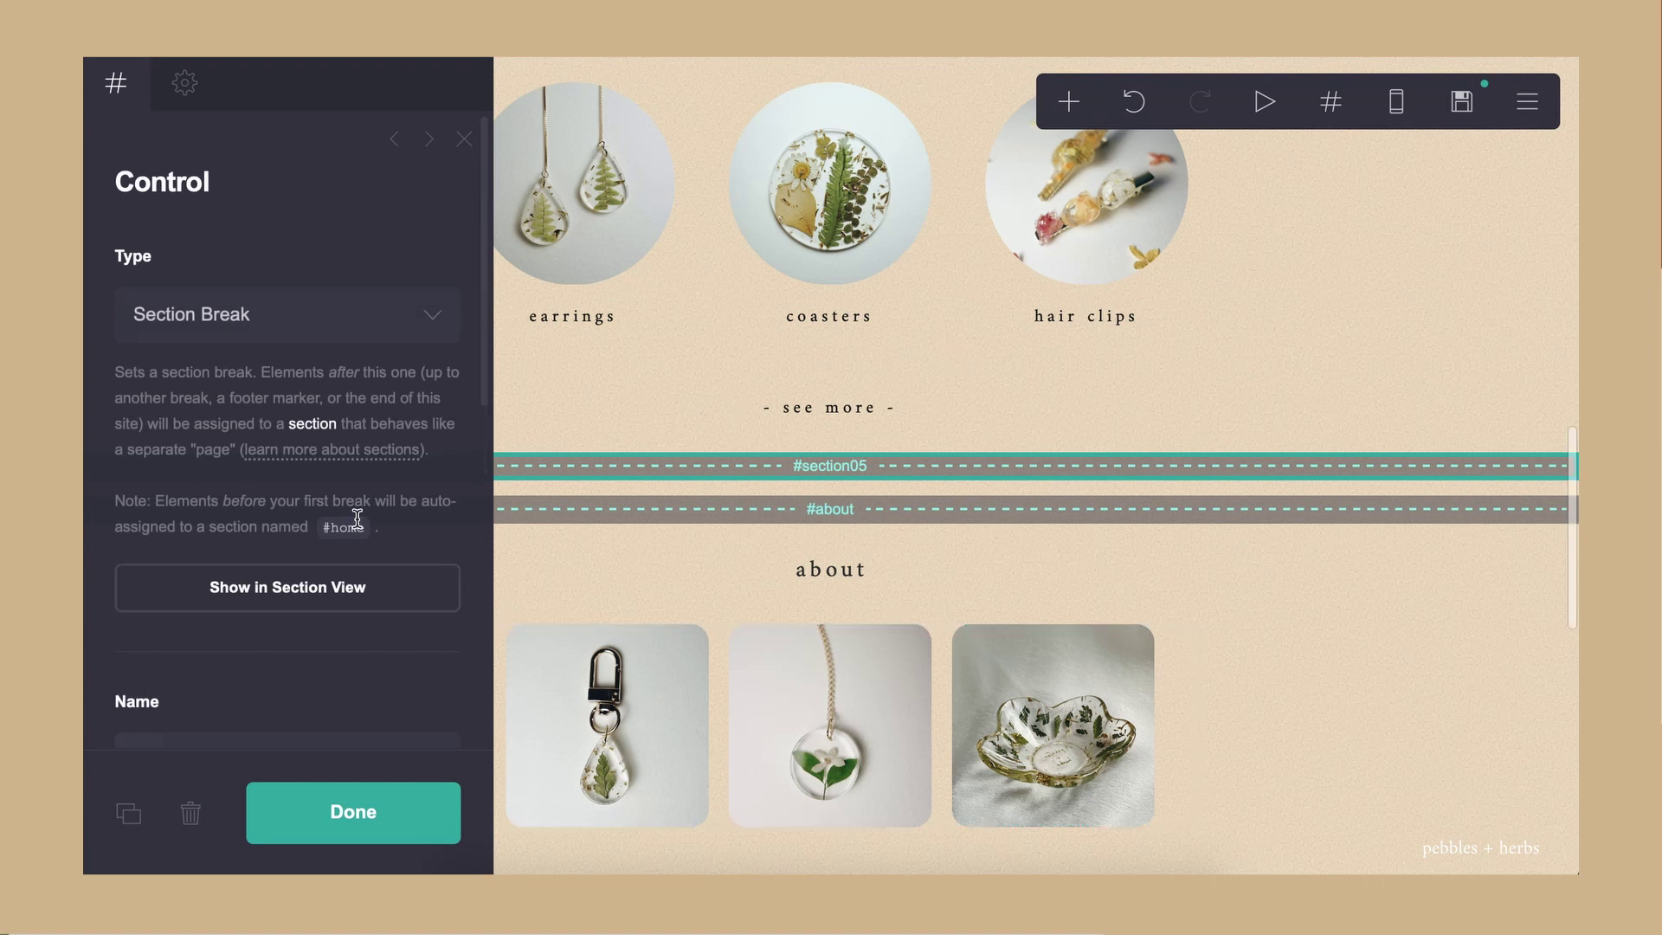
scroll(356, 518, "down", 2)
double_click(234, 578)
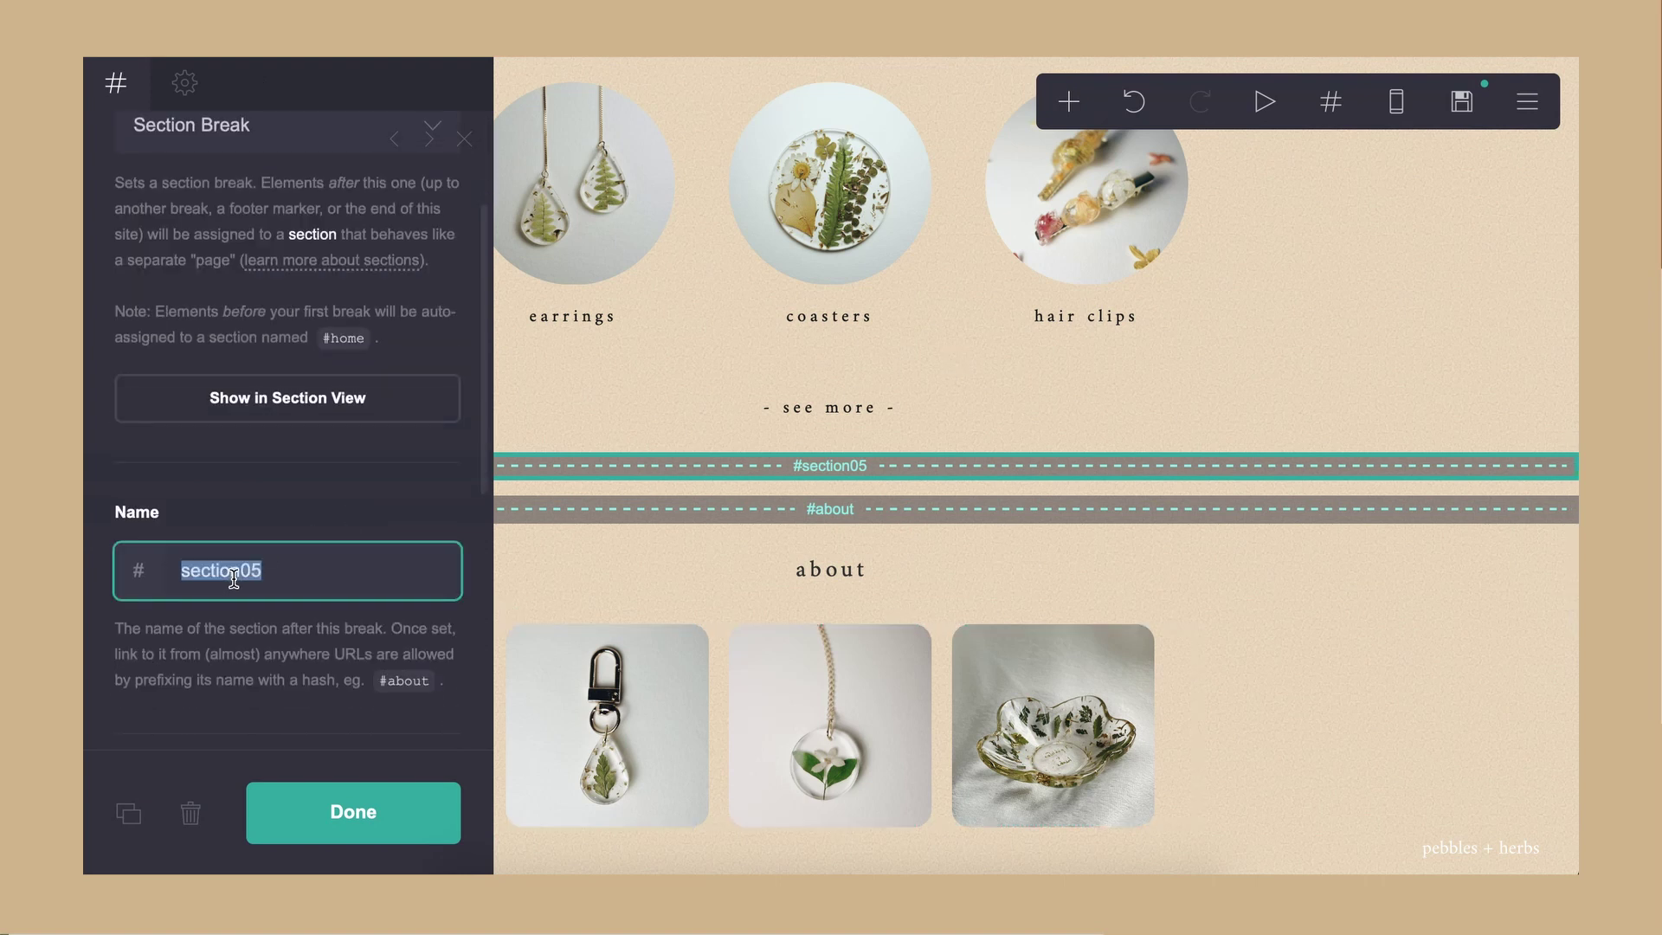
type("allproducts")
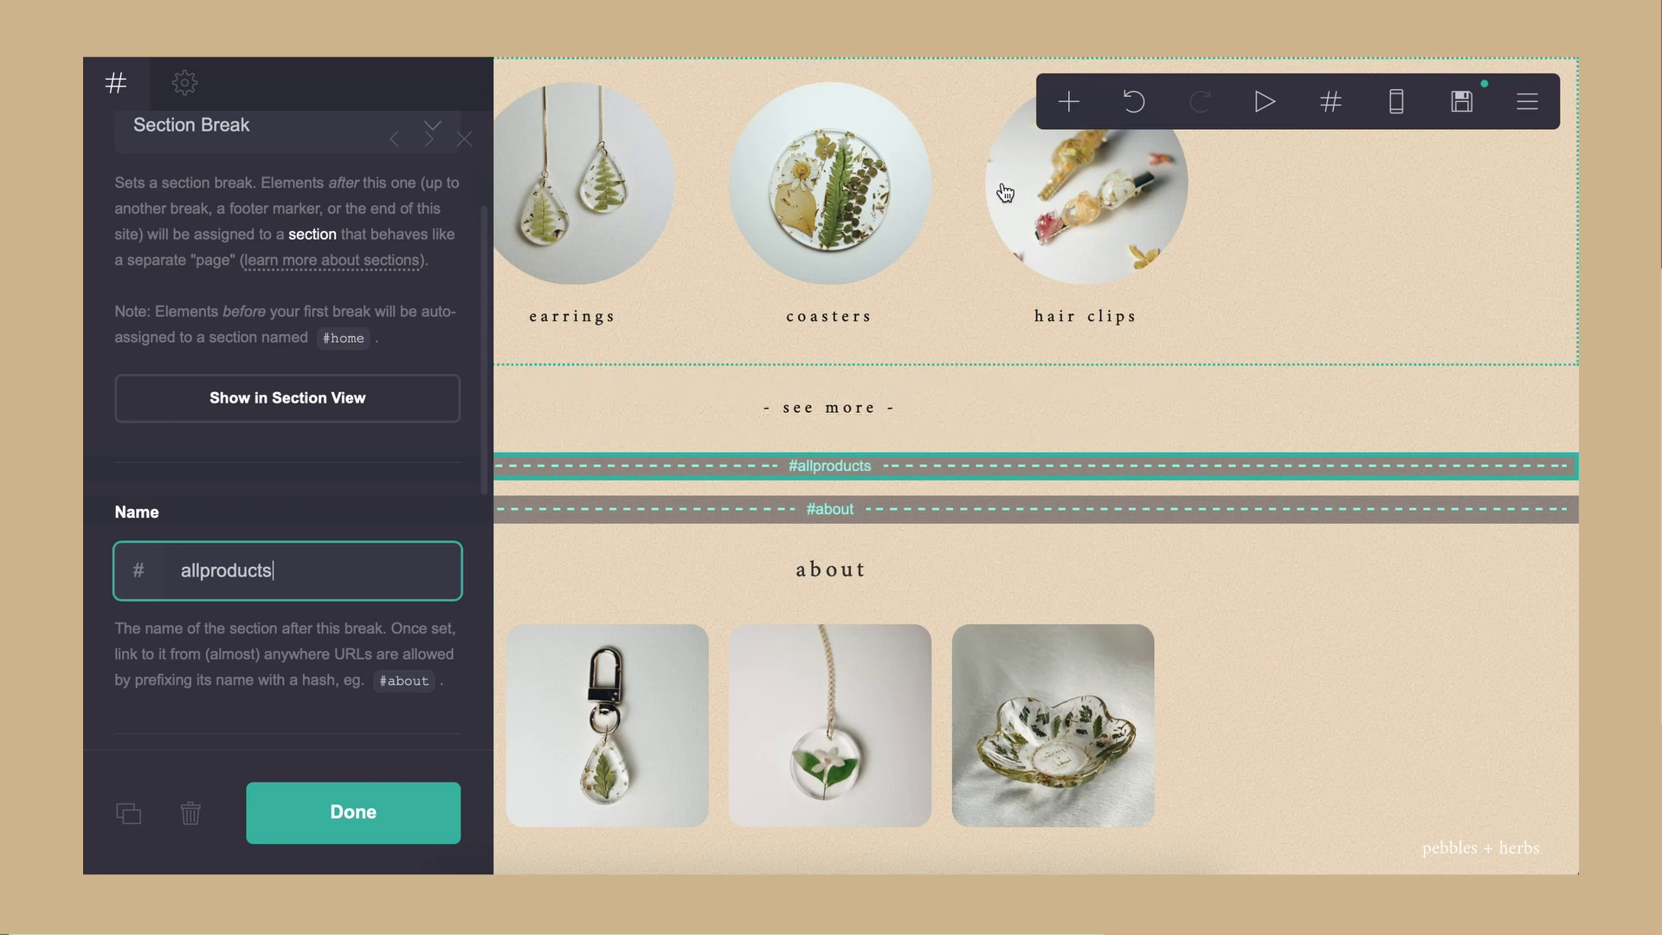
Step: Add a container with a text heading reading 'product gallery'
left_click(1070, 102)
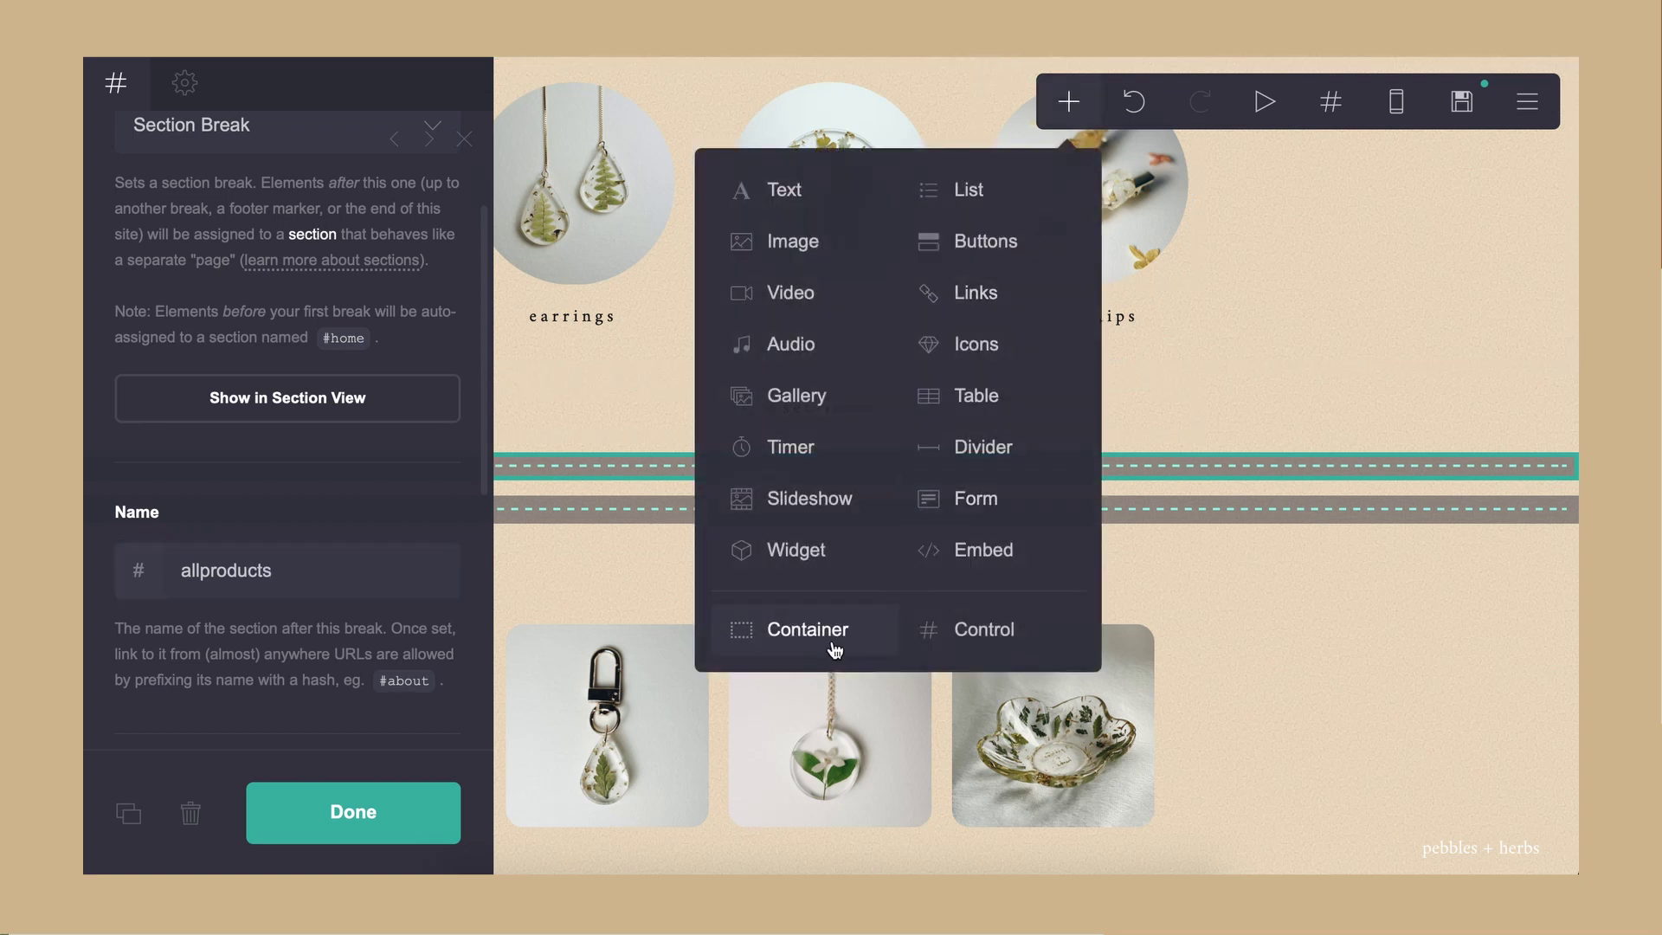
left_click(824, 651)
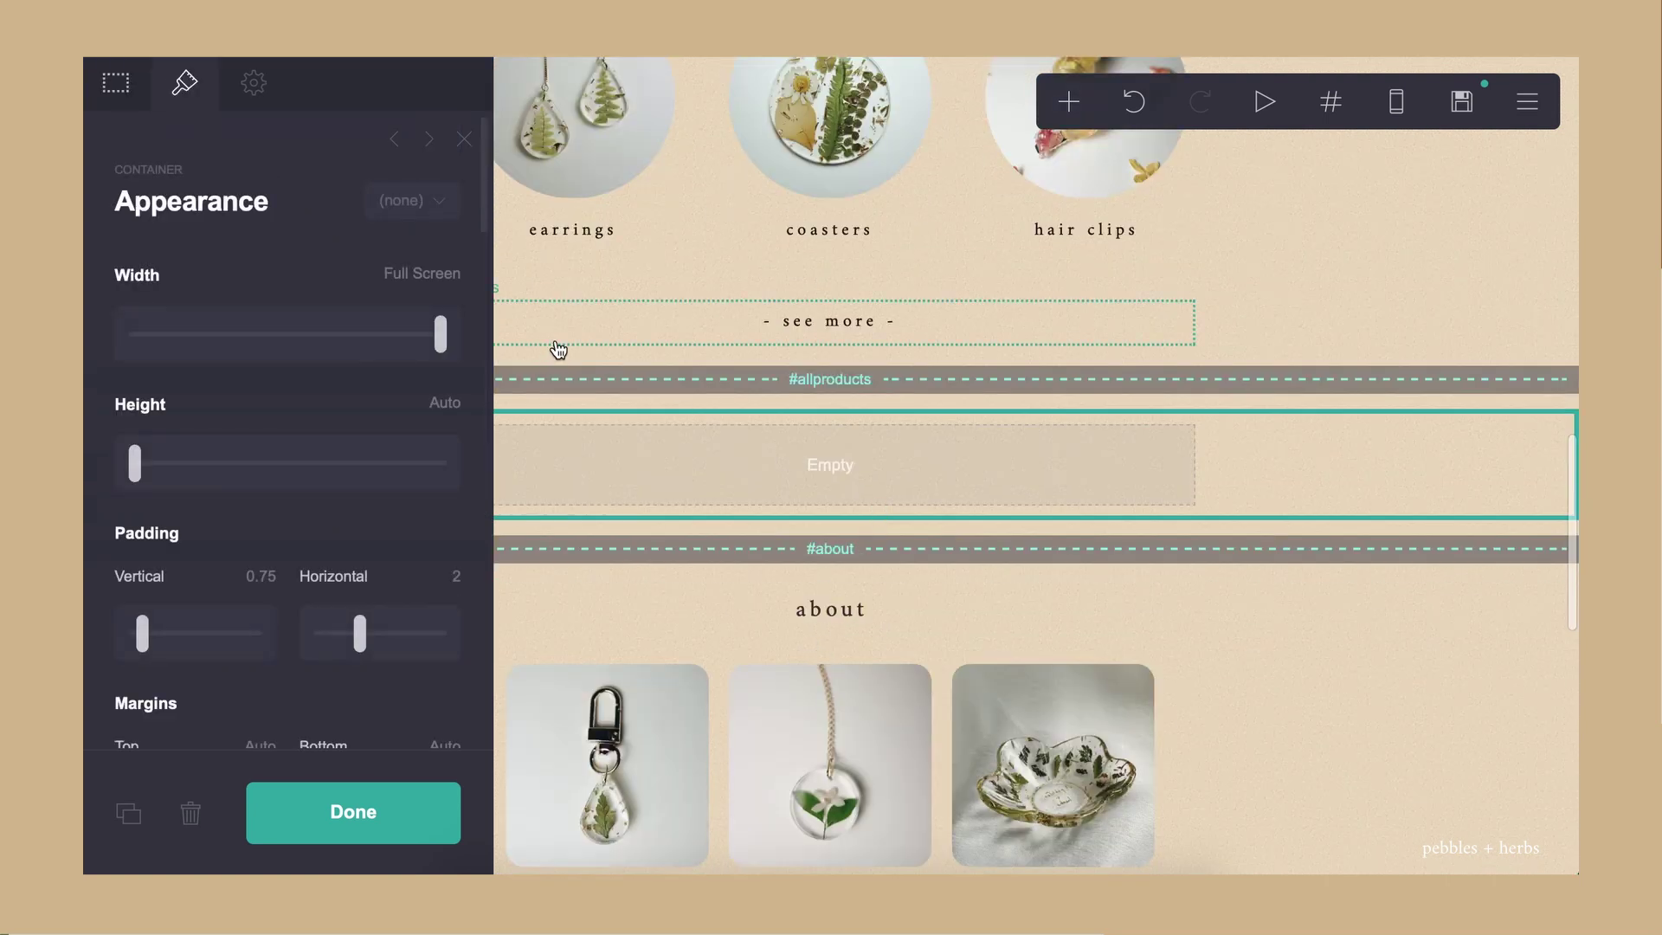
left_click(1069, 107)
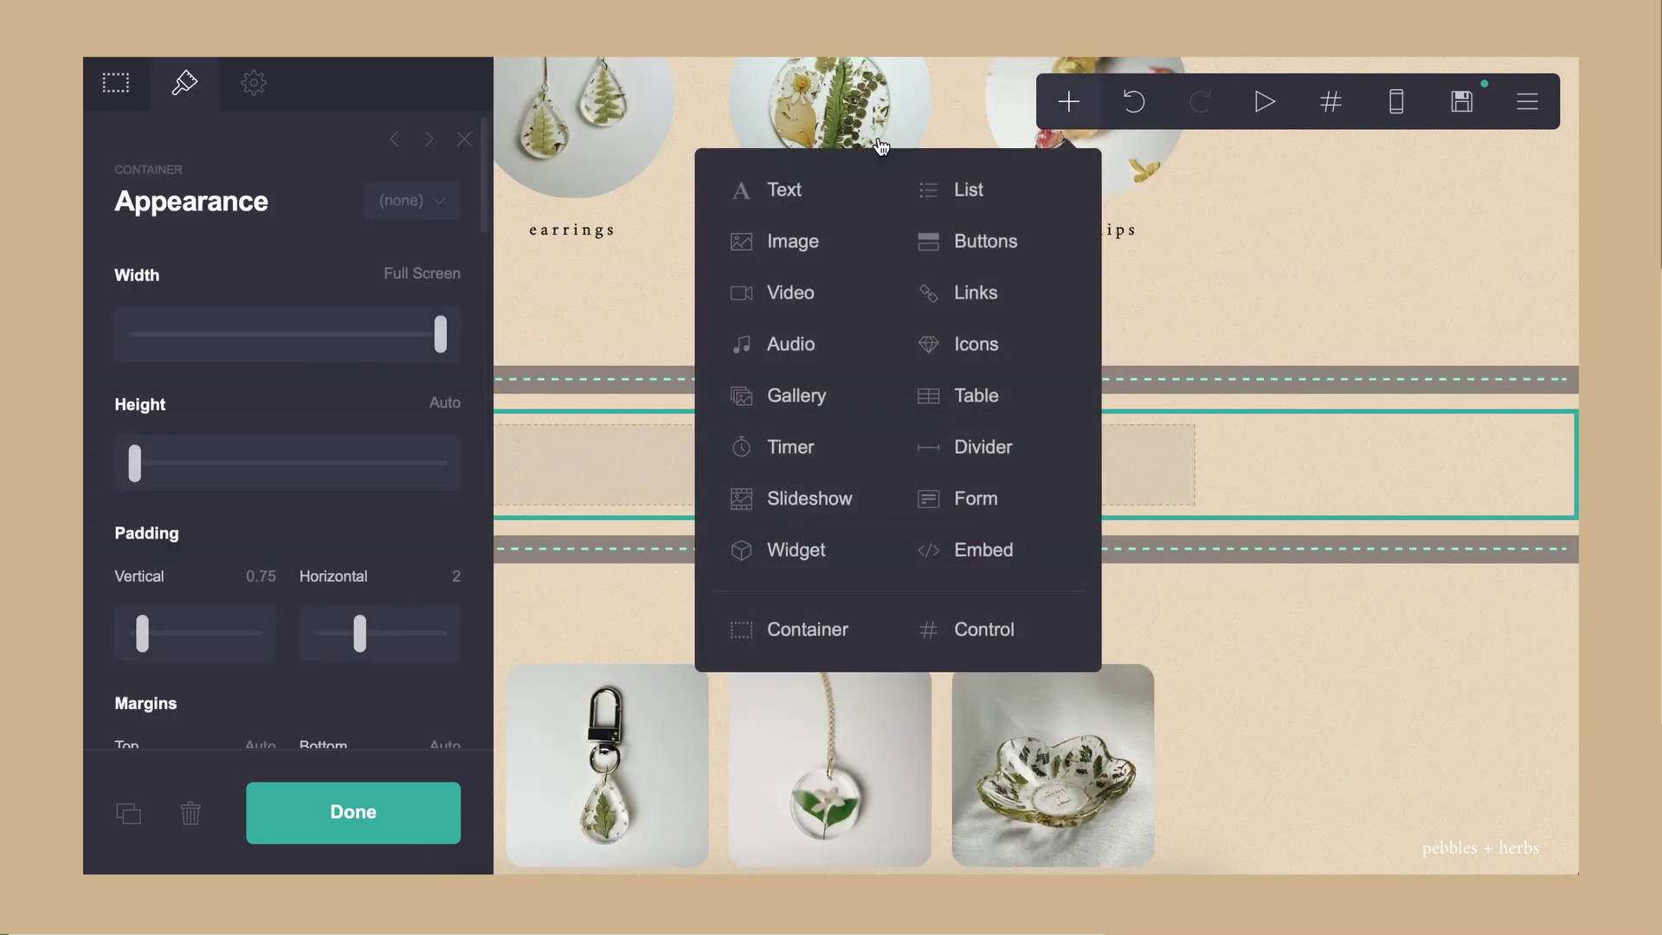
left_click(749, 191)
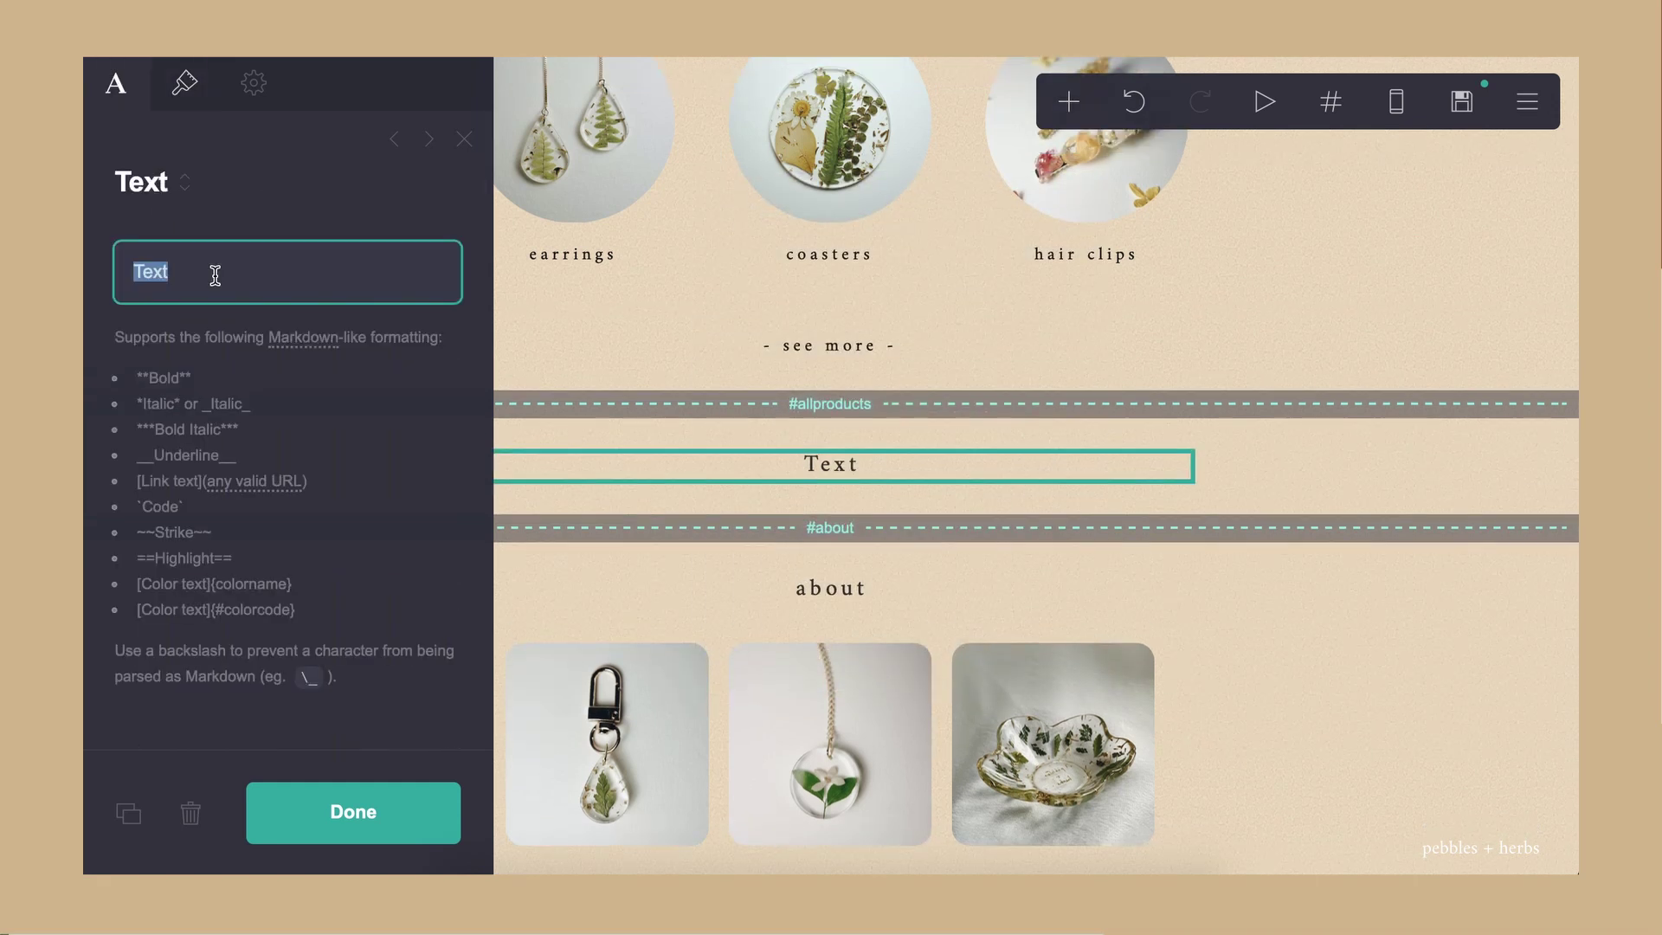
type("product gallery")
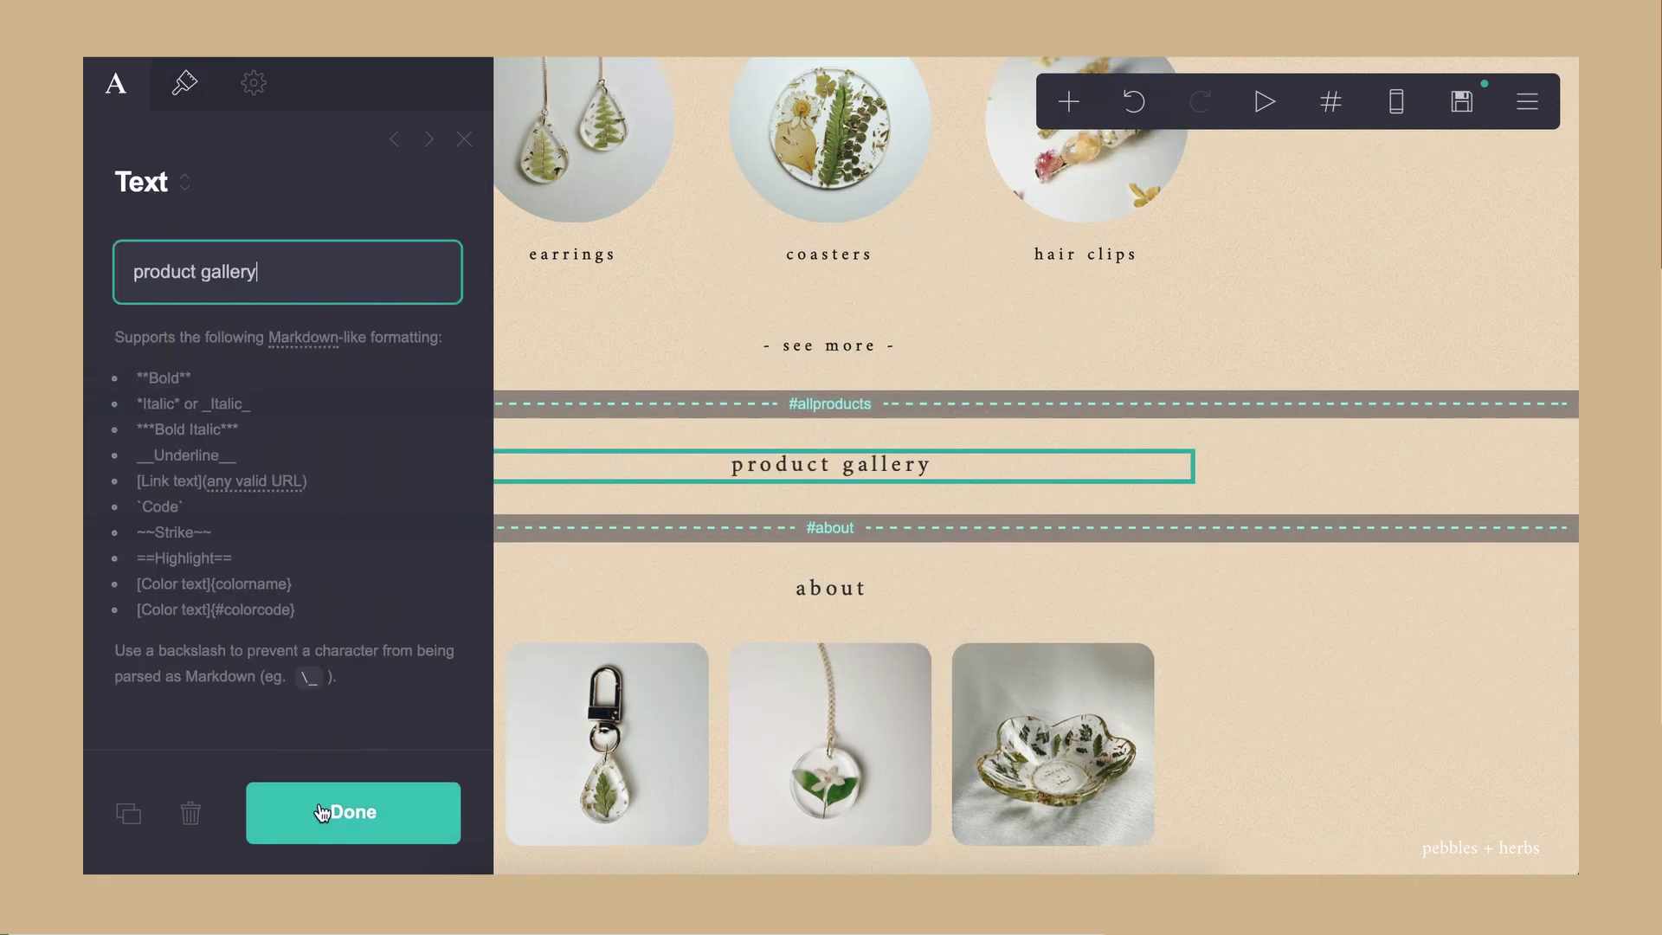
left_click(1068, 101)
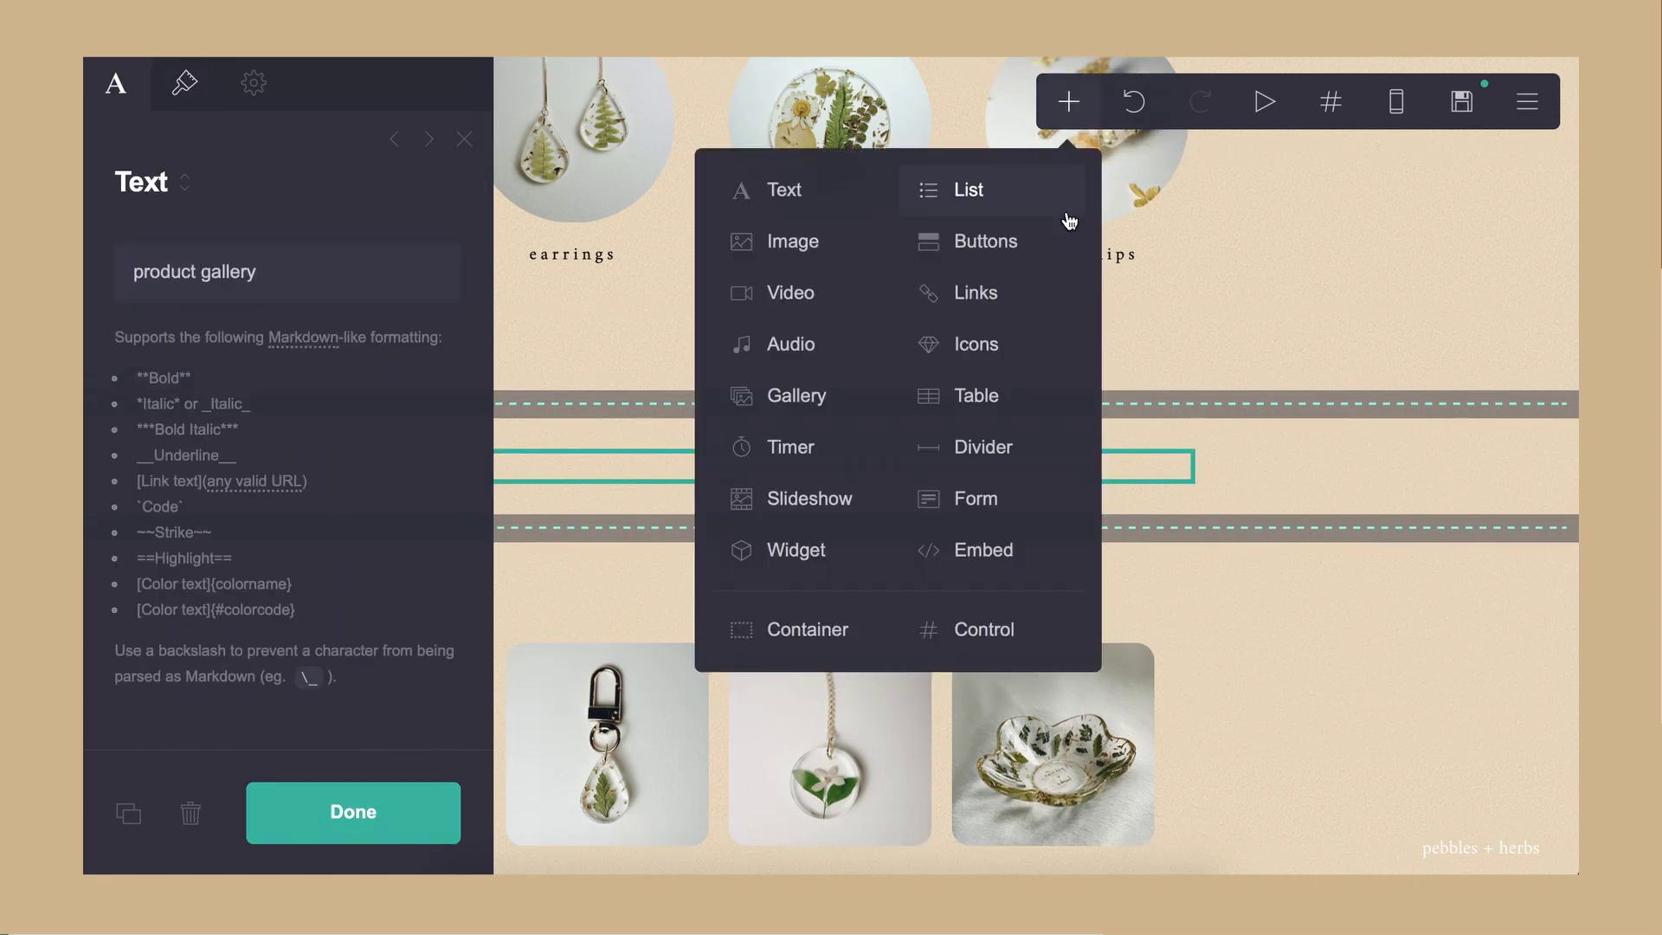
Step: Insert an image gallery under the 'product gallery' heading with three image slots
left_click(816, 407)
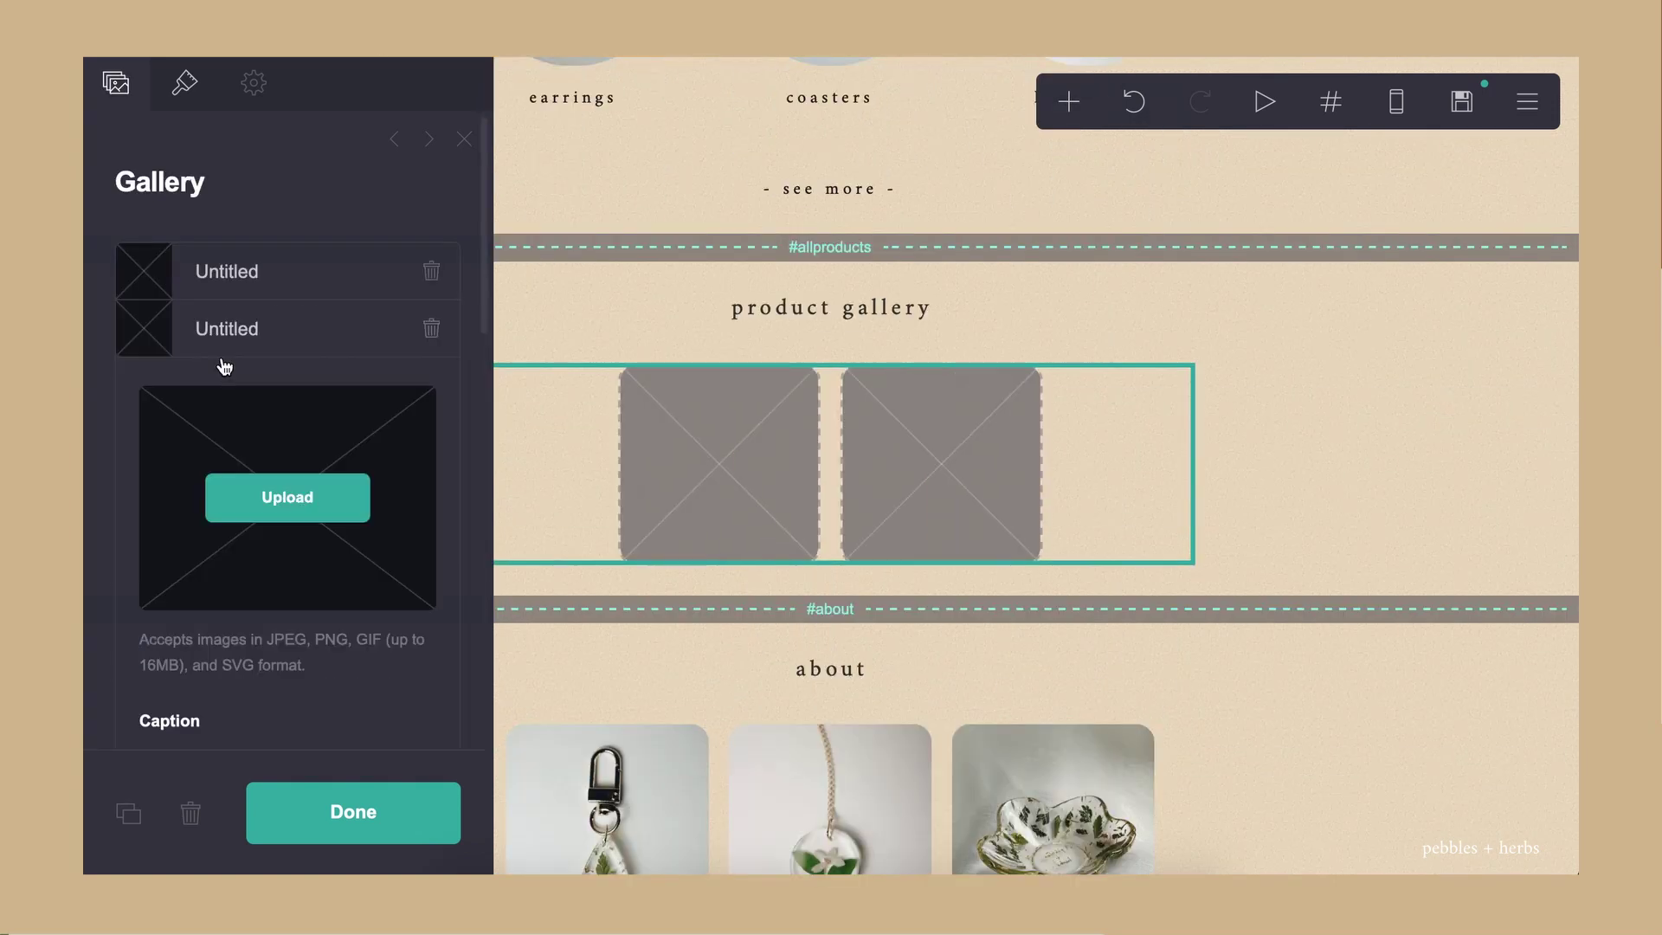
left_click(227, 328)
left_click(221, 391)
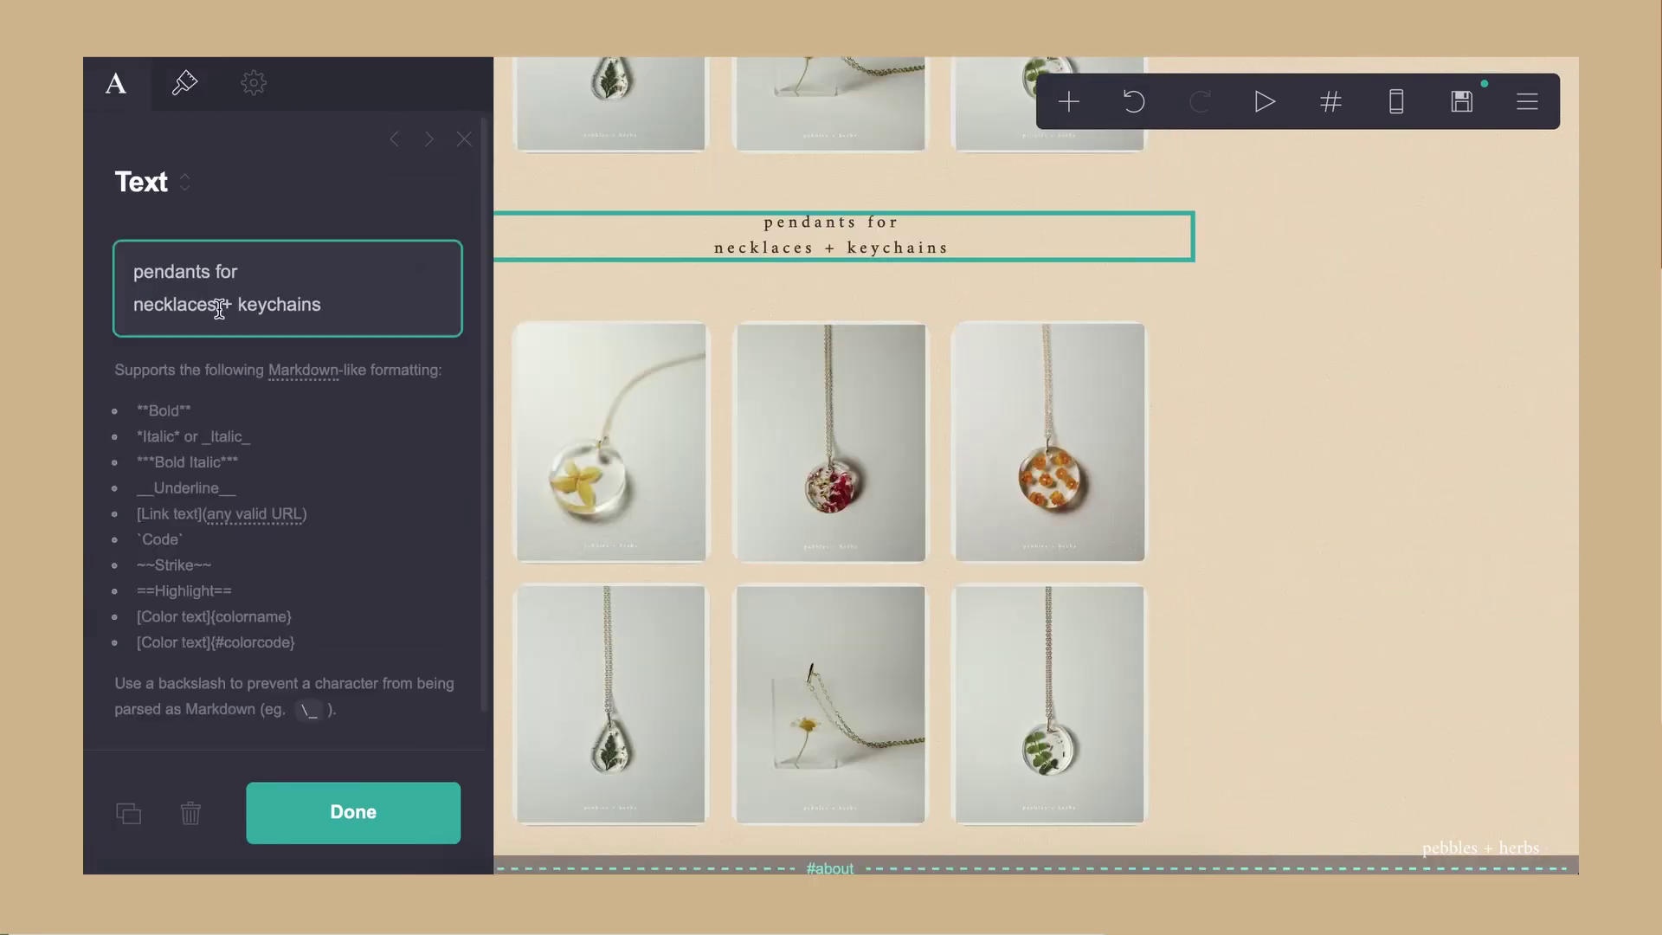
left_click(121, 84)
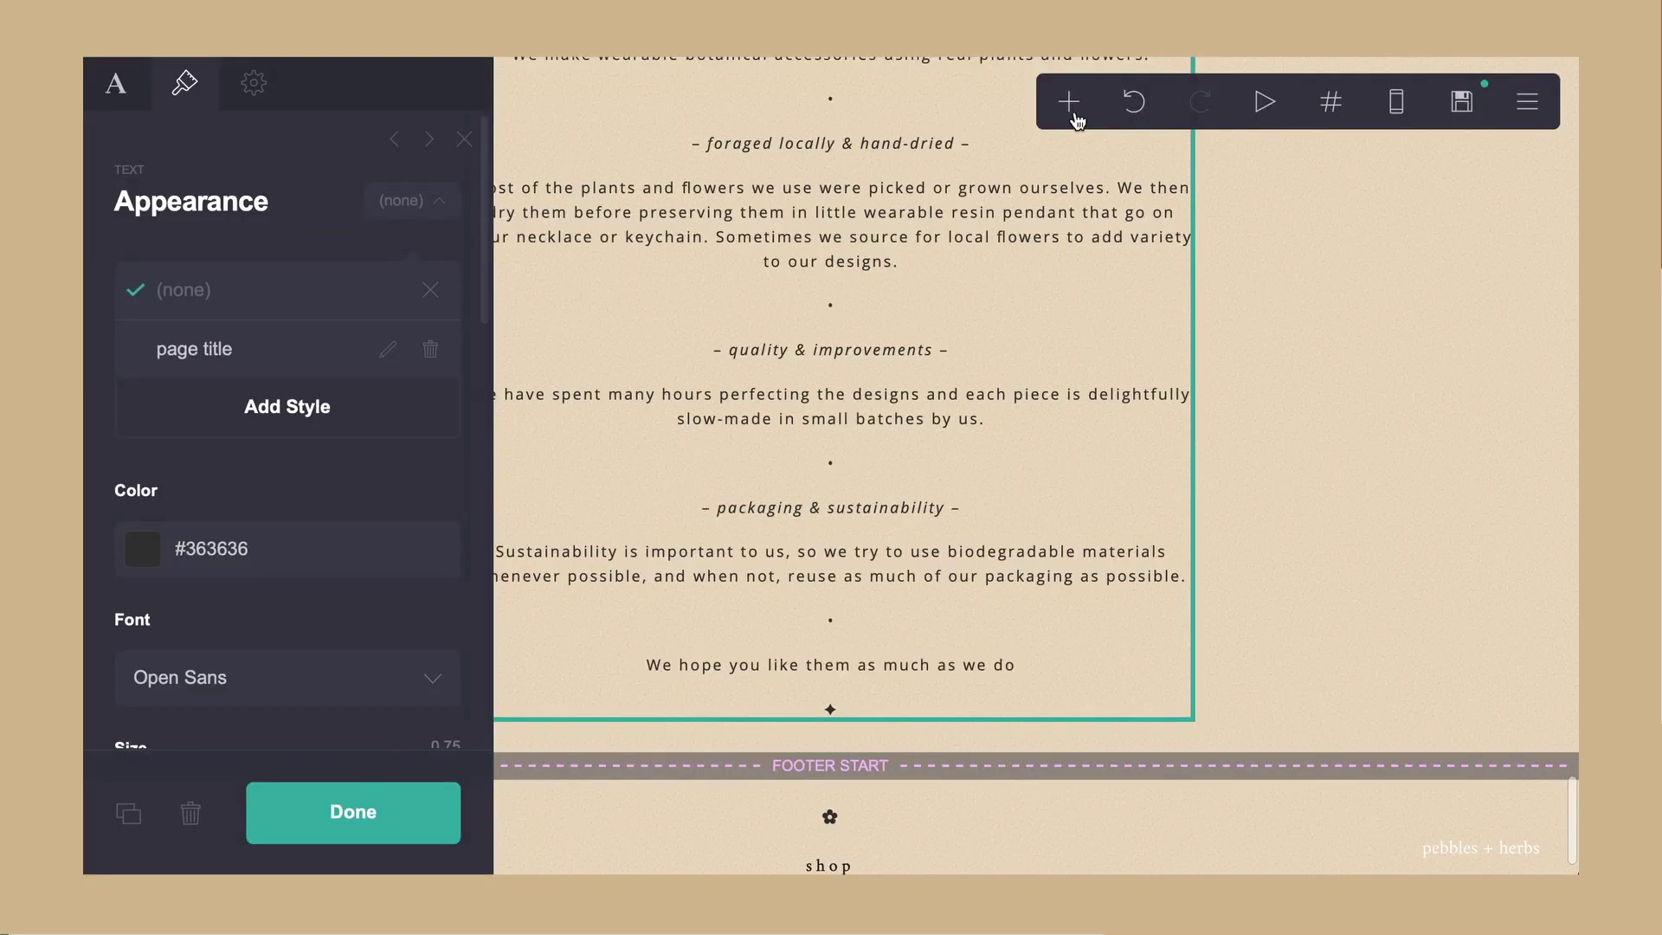
Step: Insert a section break named 'contact' after the about text, right before the footer
left_click(1070, 106)
left_click(987, 630)
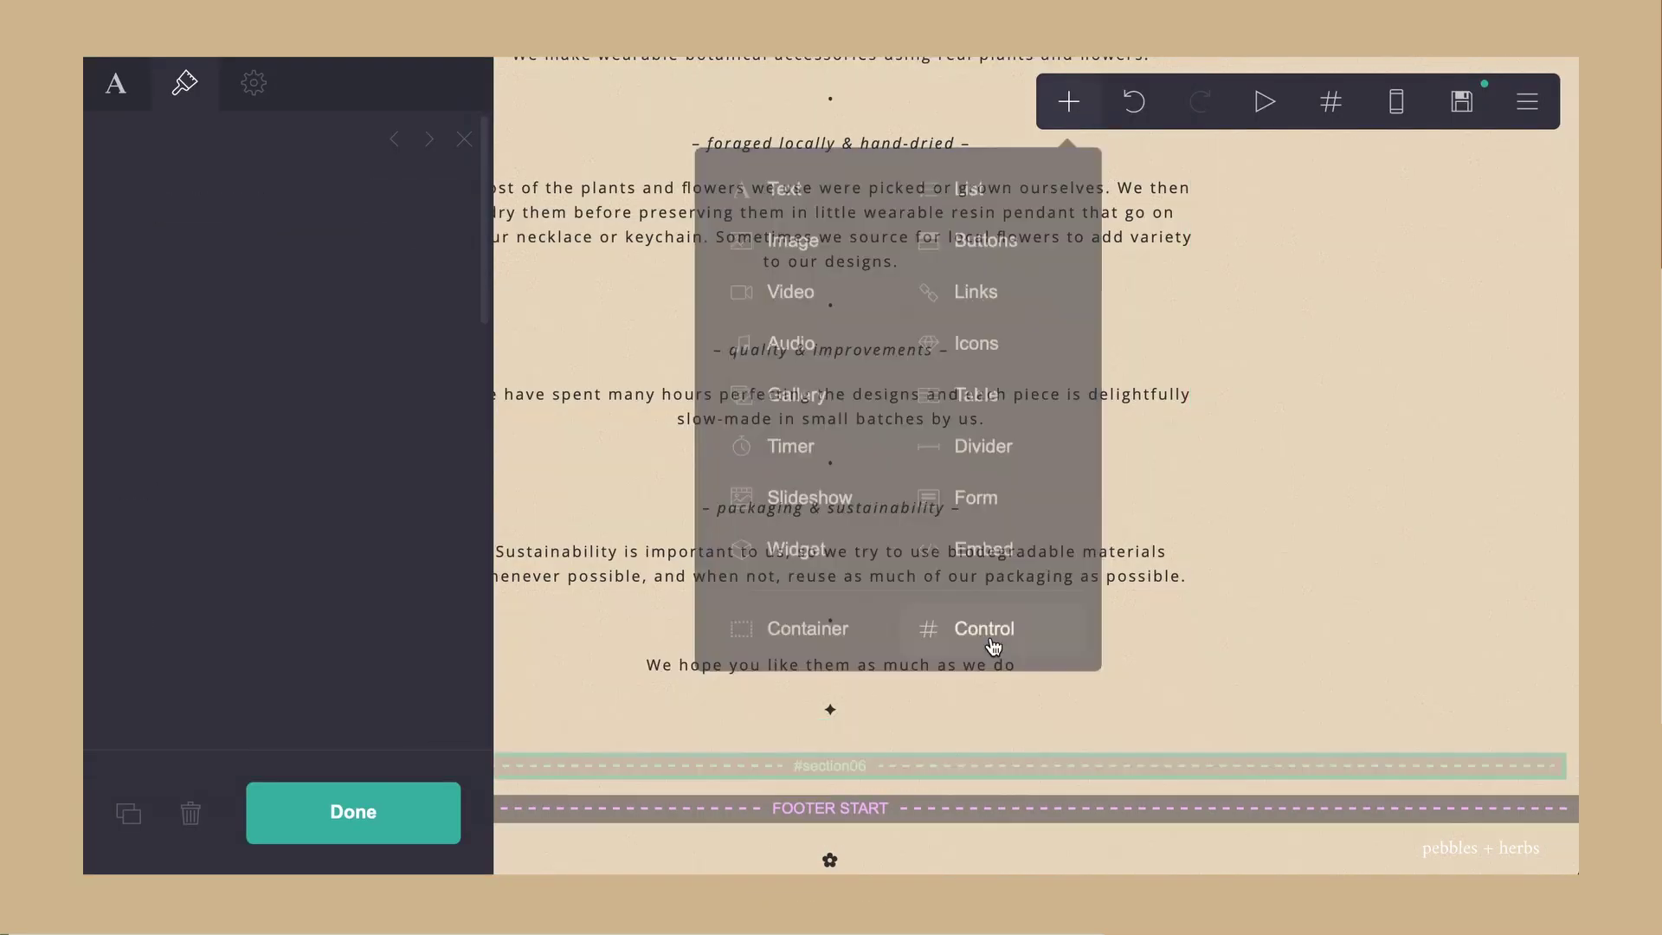
scroll(264, 518, "down", 2)
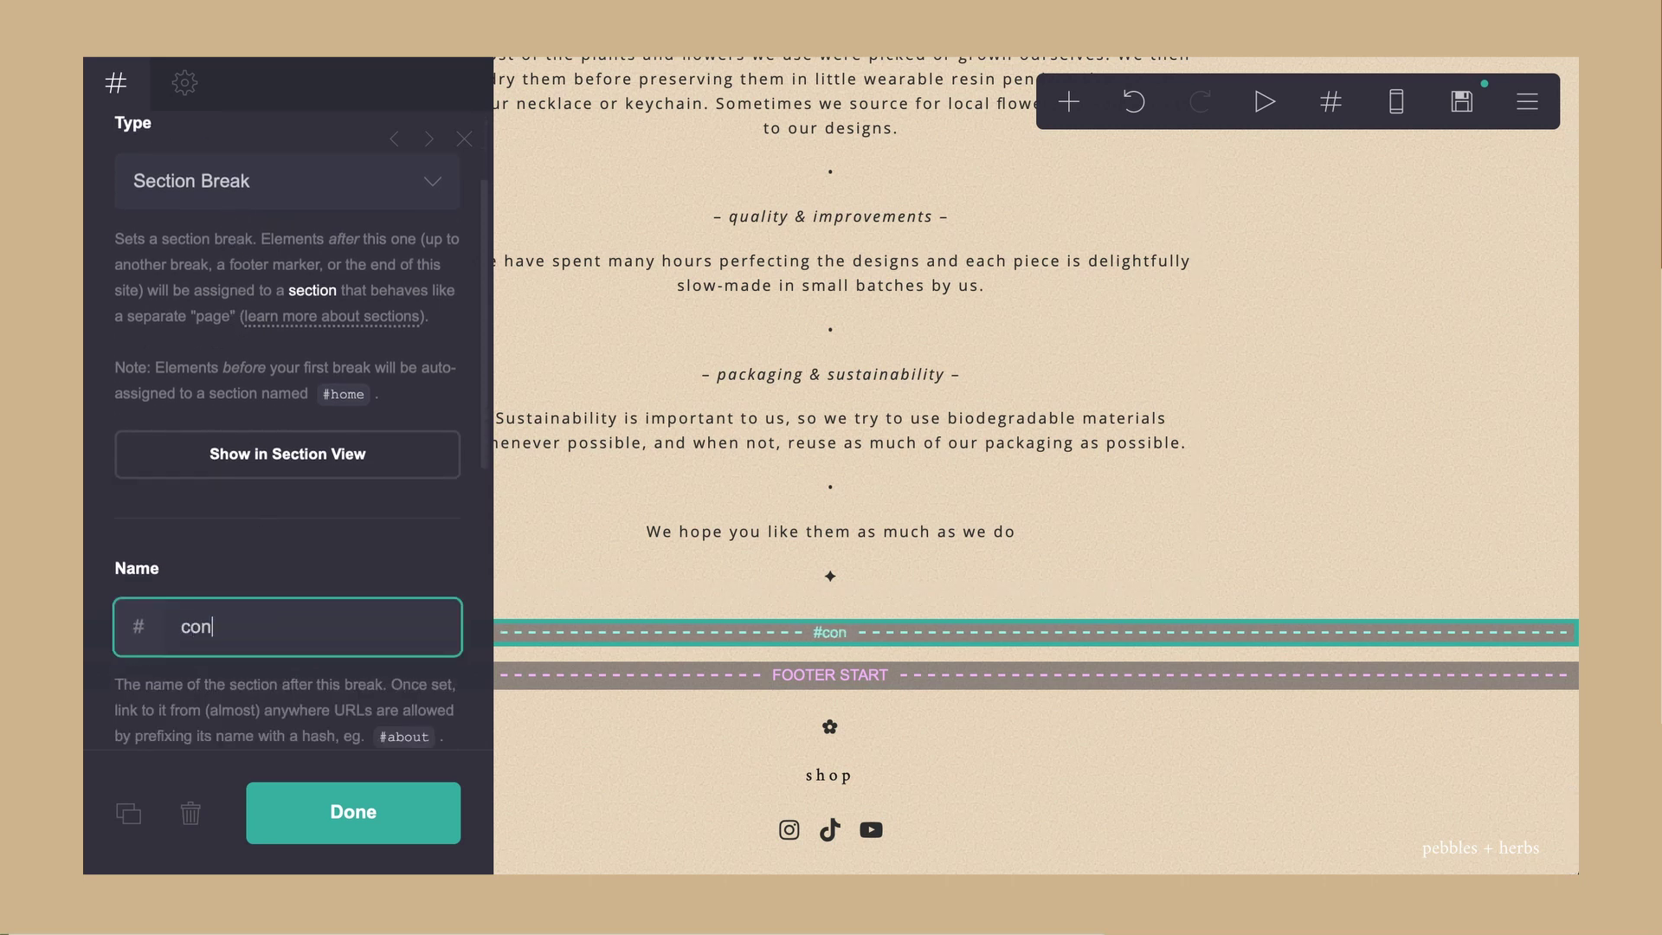
left_click(360, 826)
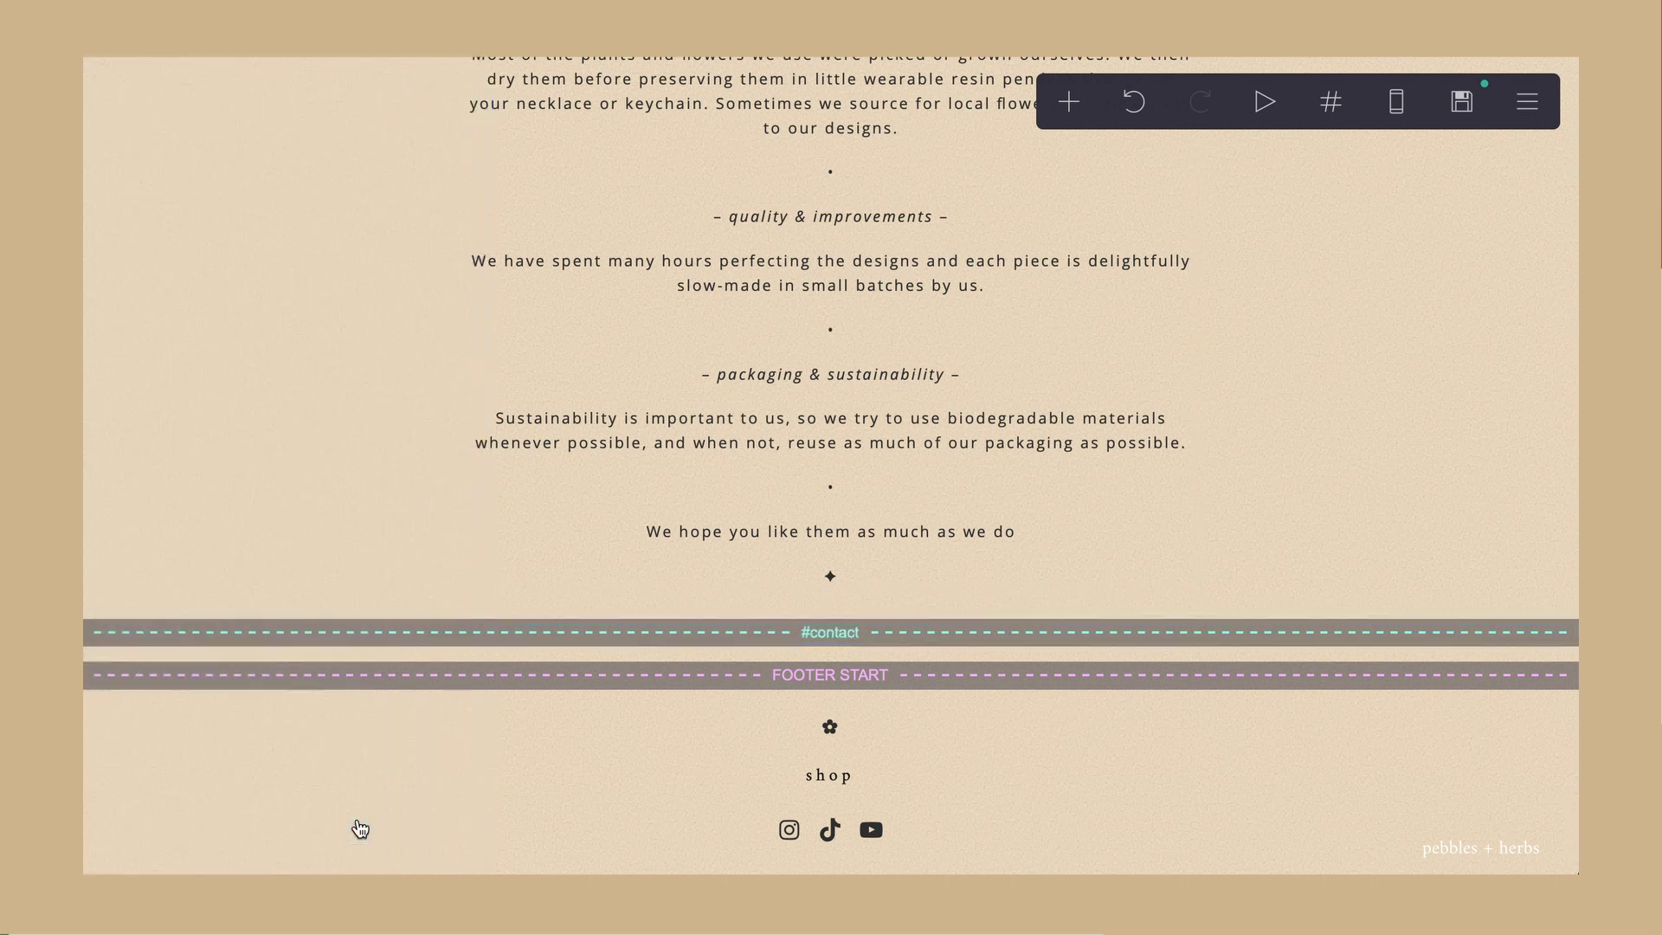
left_click(505, 638)
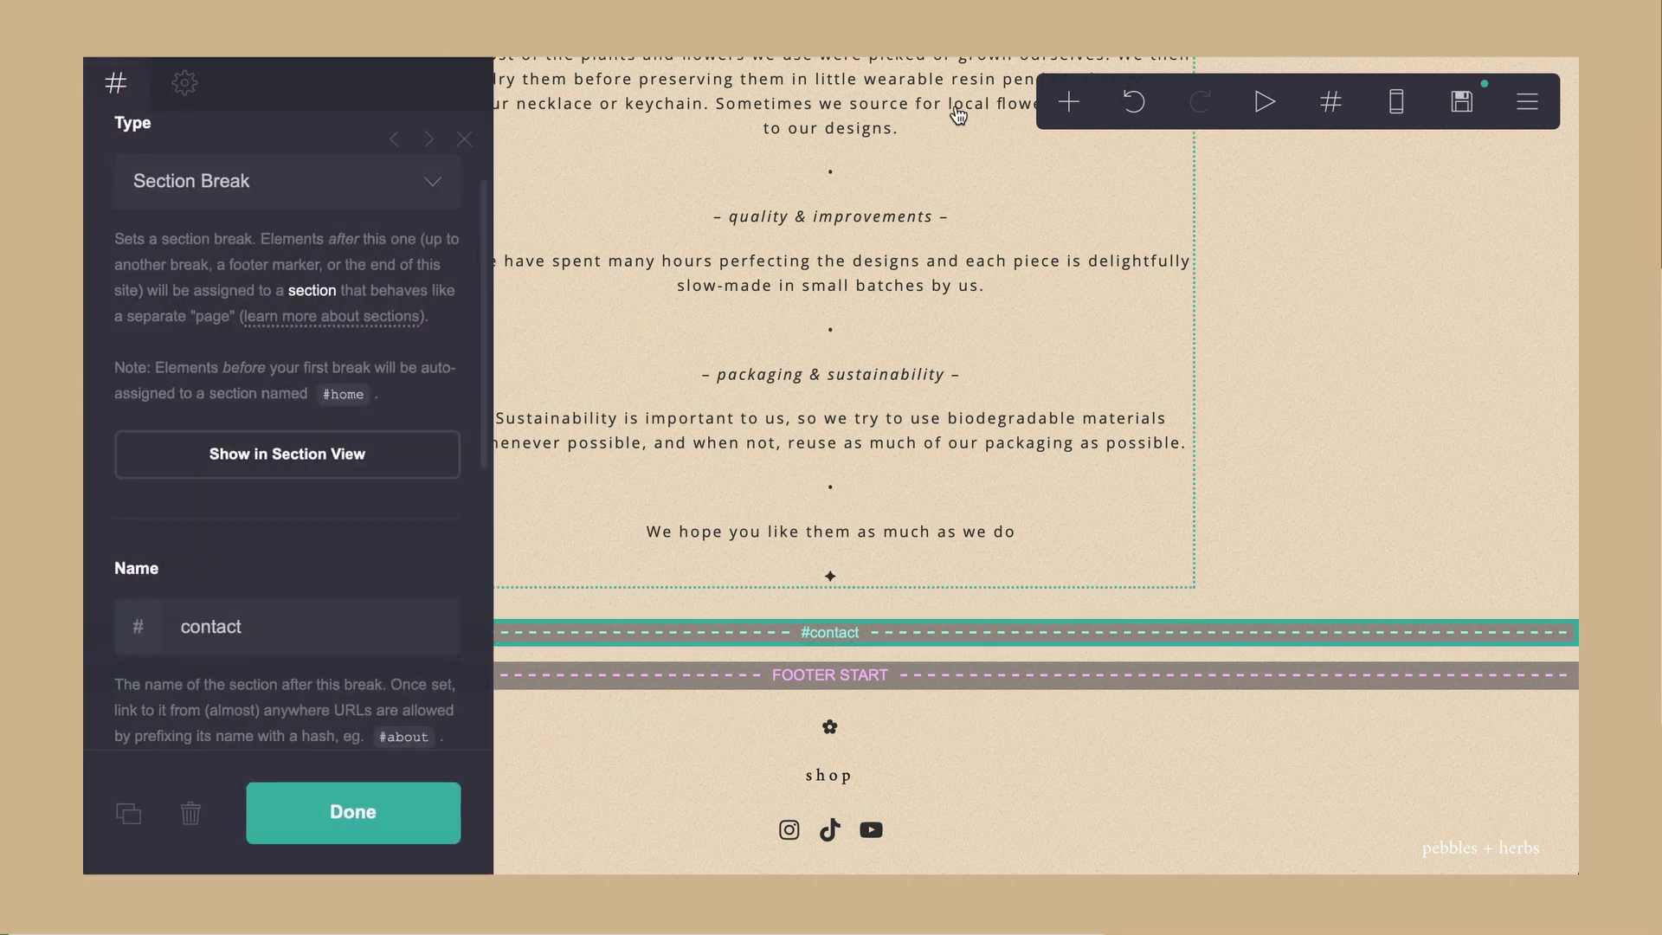
Step: Insert a Contact-type form with Name, Email, Message and Submit into #contact, reviewing its settings
left_click(1068, 102)
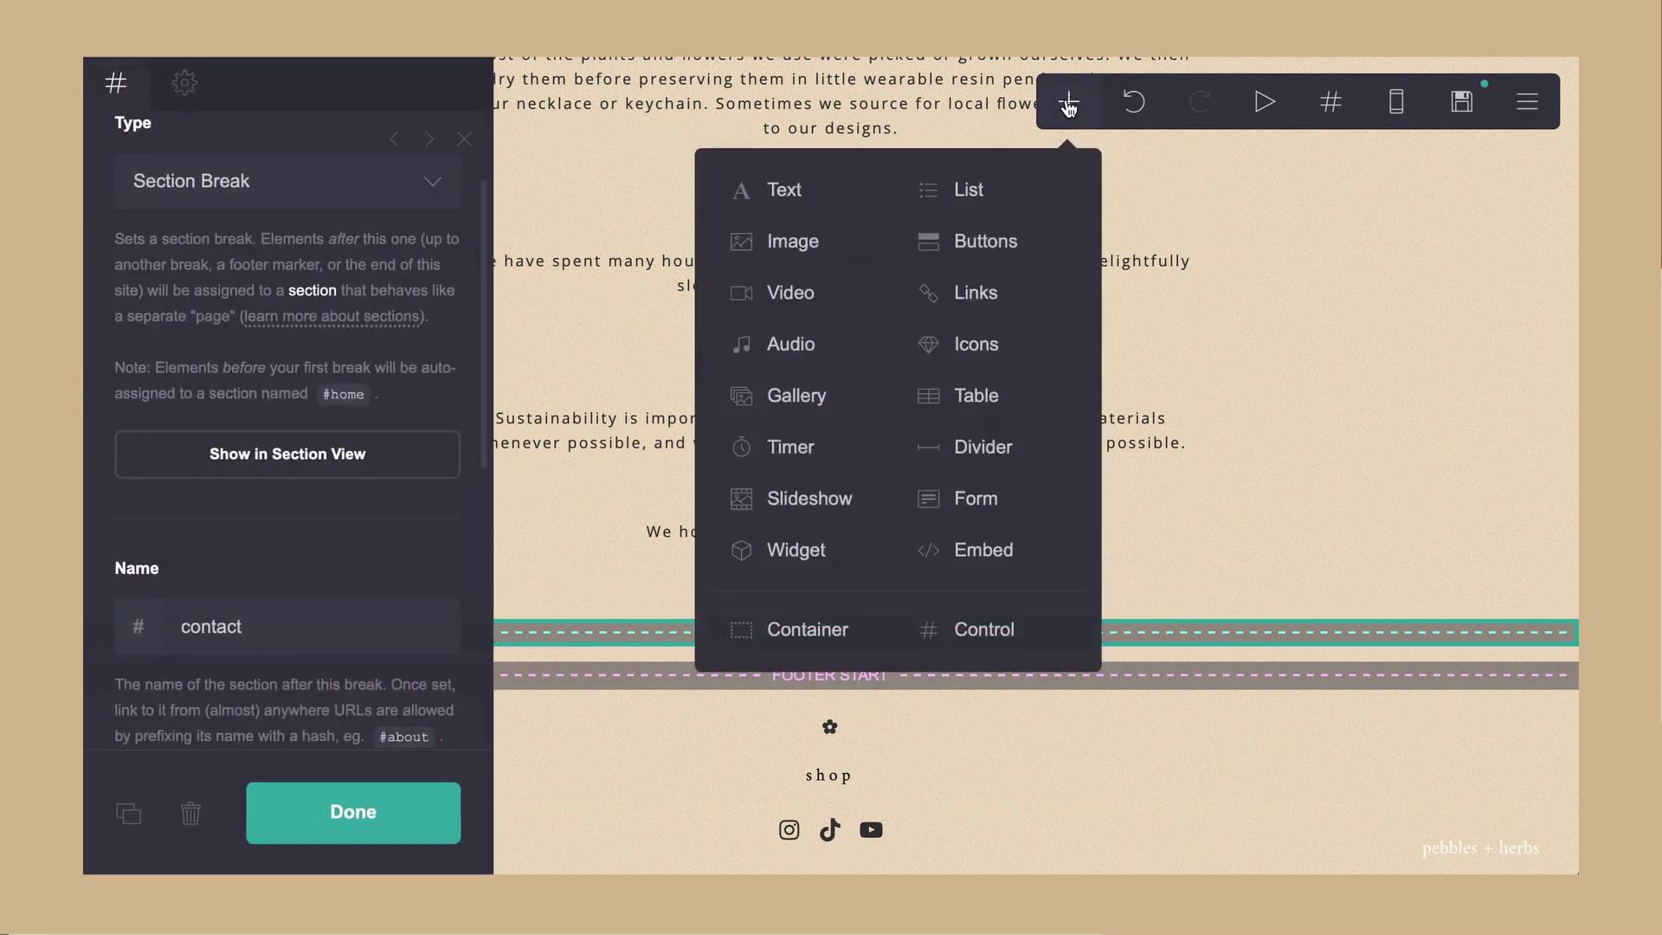
left_click(1022, 503)
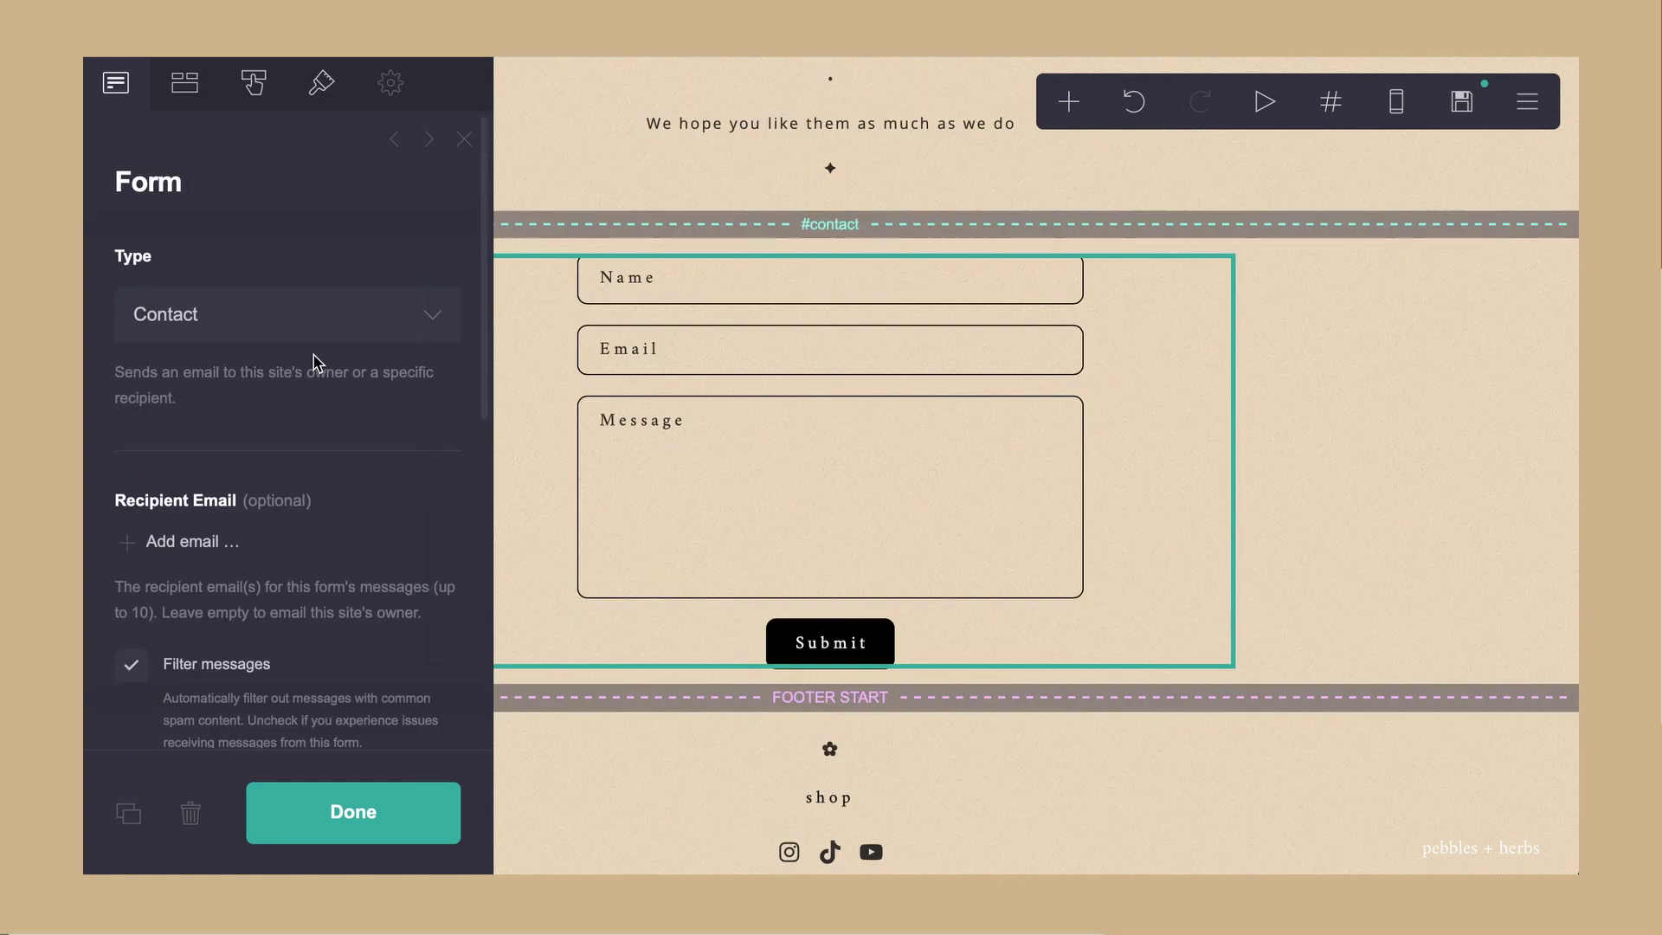
scroll(315, 360, "down", 2)
scroll(315, 362, "down", 1)
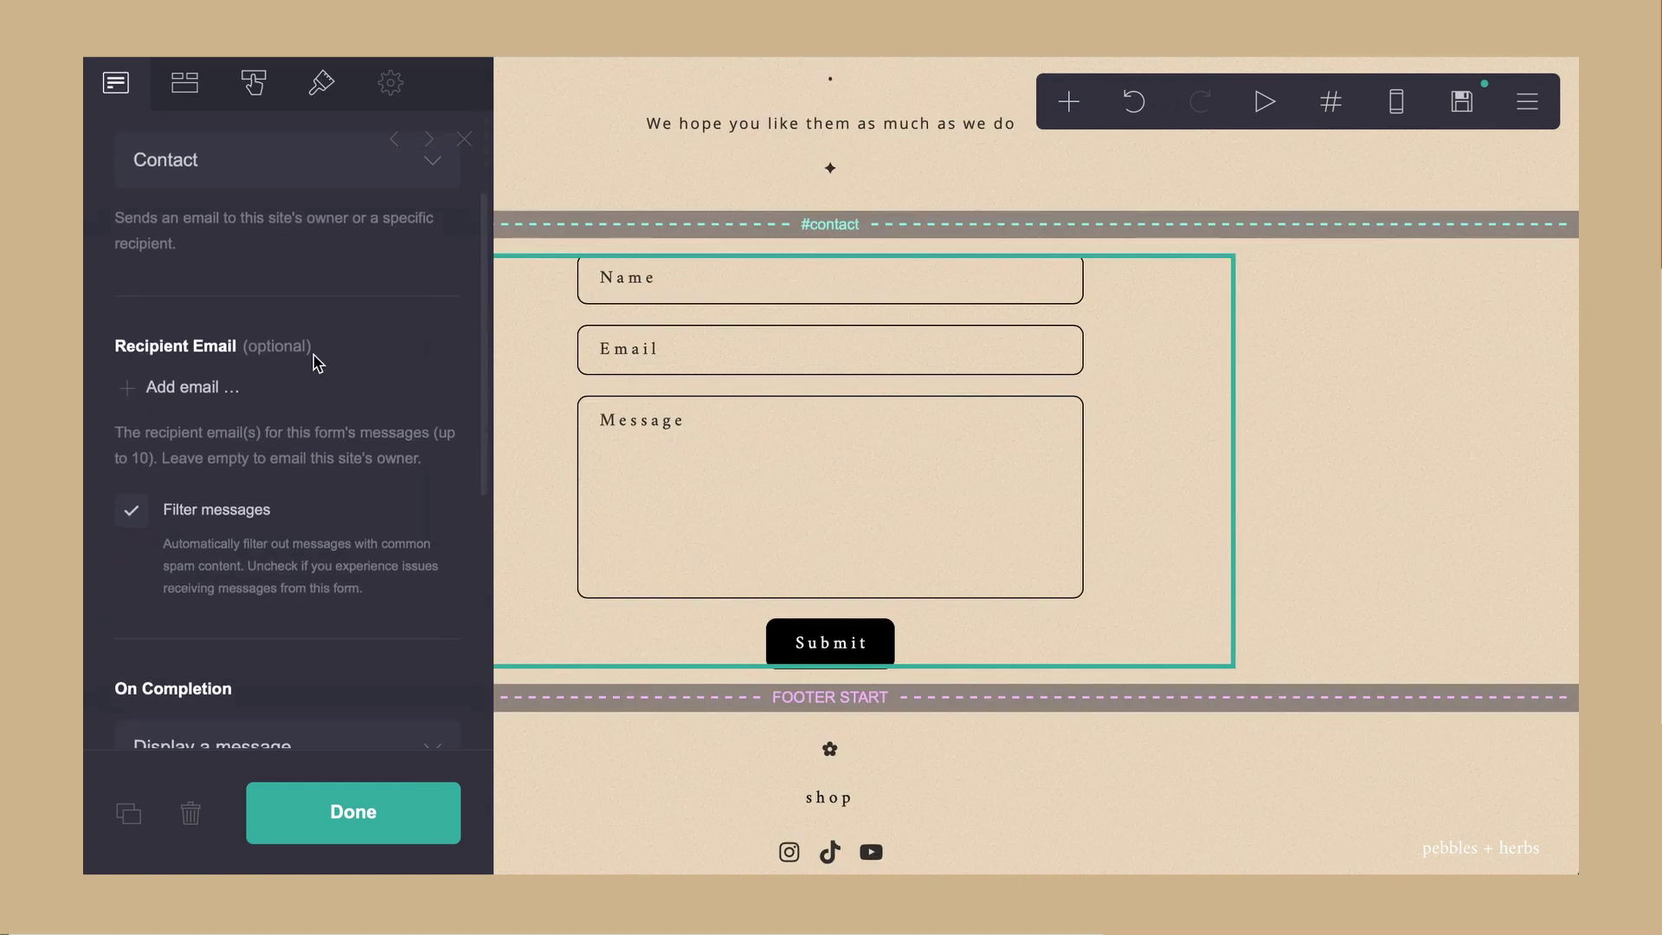
scroll(316, 362, "down", 10)
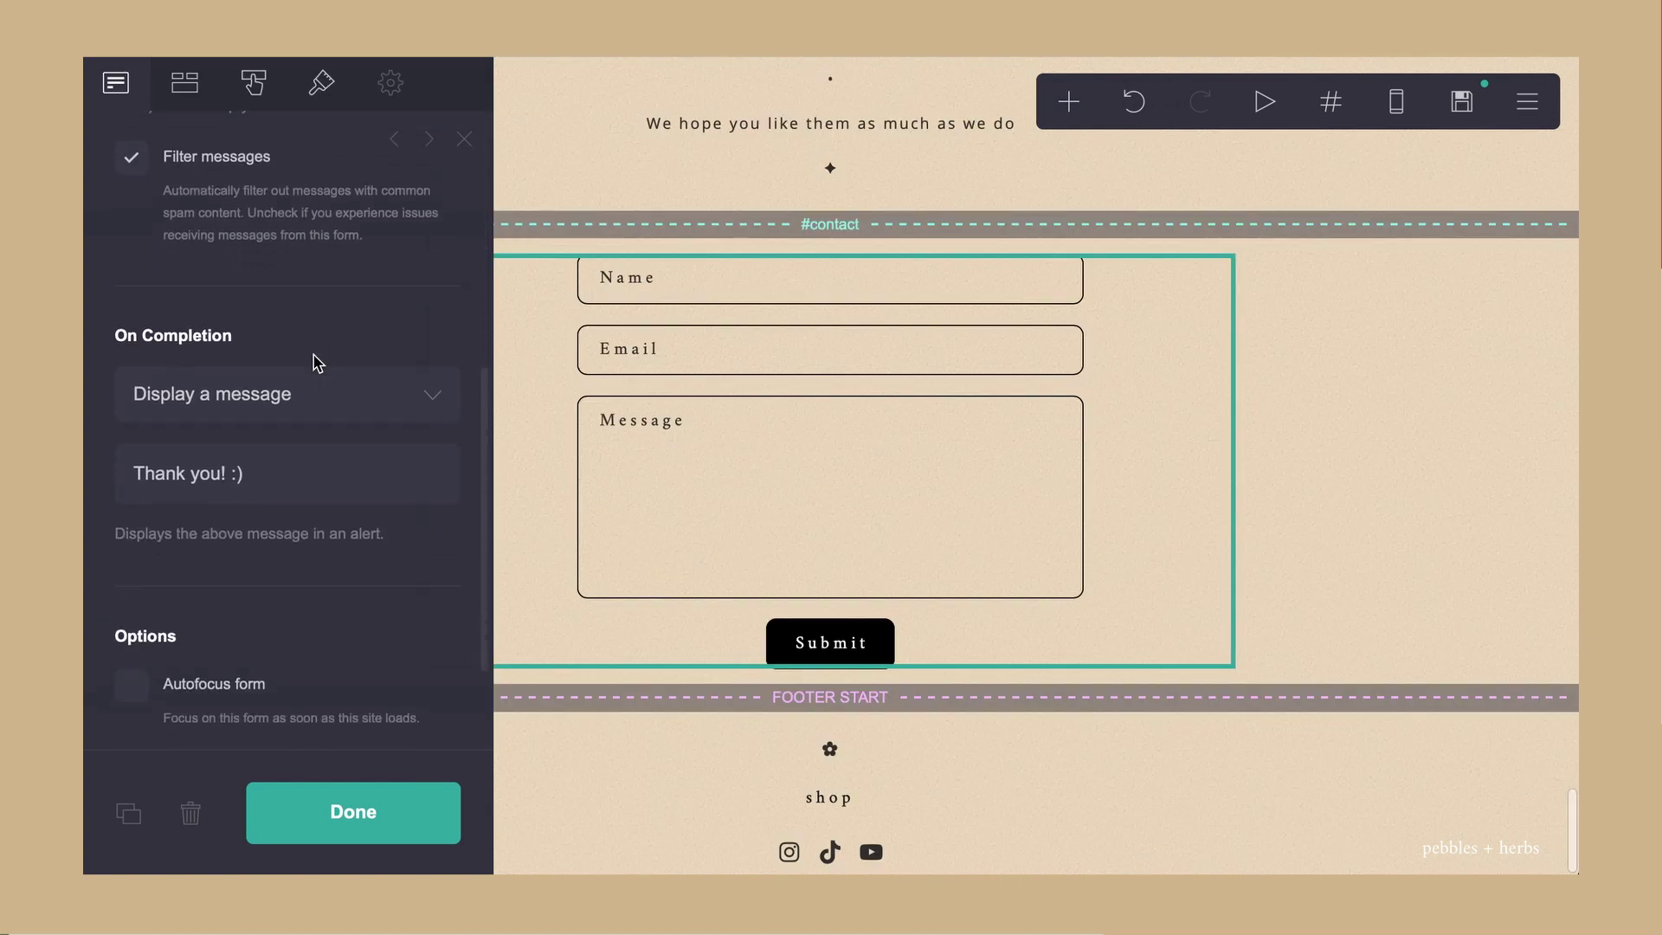
scroll(227, 277, "up", 6)
Step: Relabel the fields name, email, message, add a subject field, and label the button submit
left_click(222, 303)
type("name")
key("Tab")
type("email")
key("Tab")
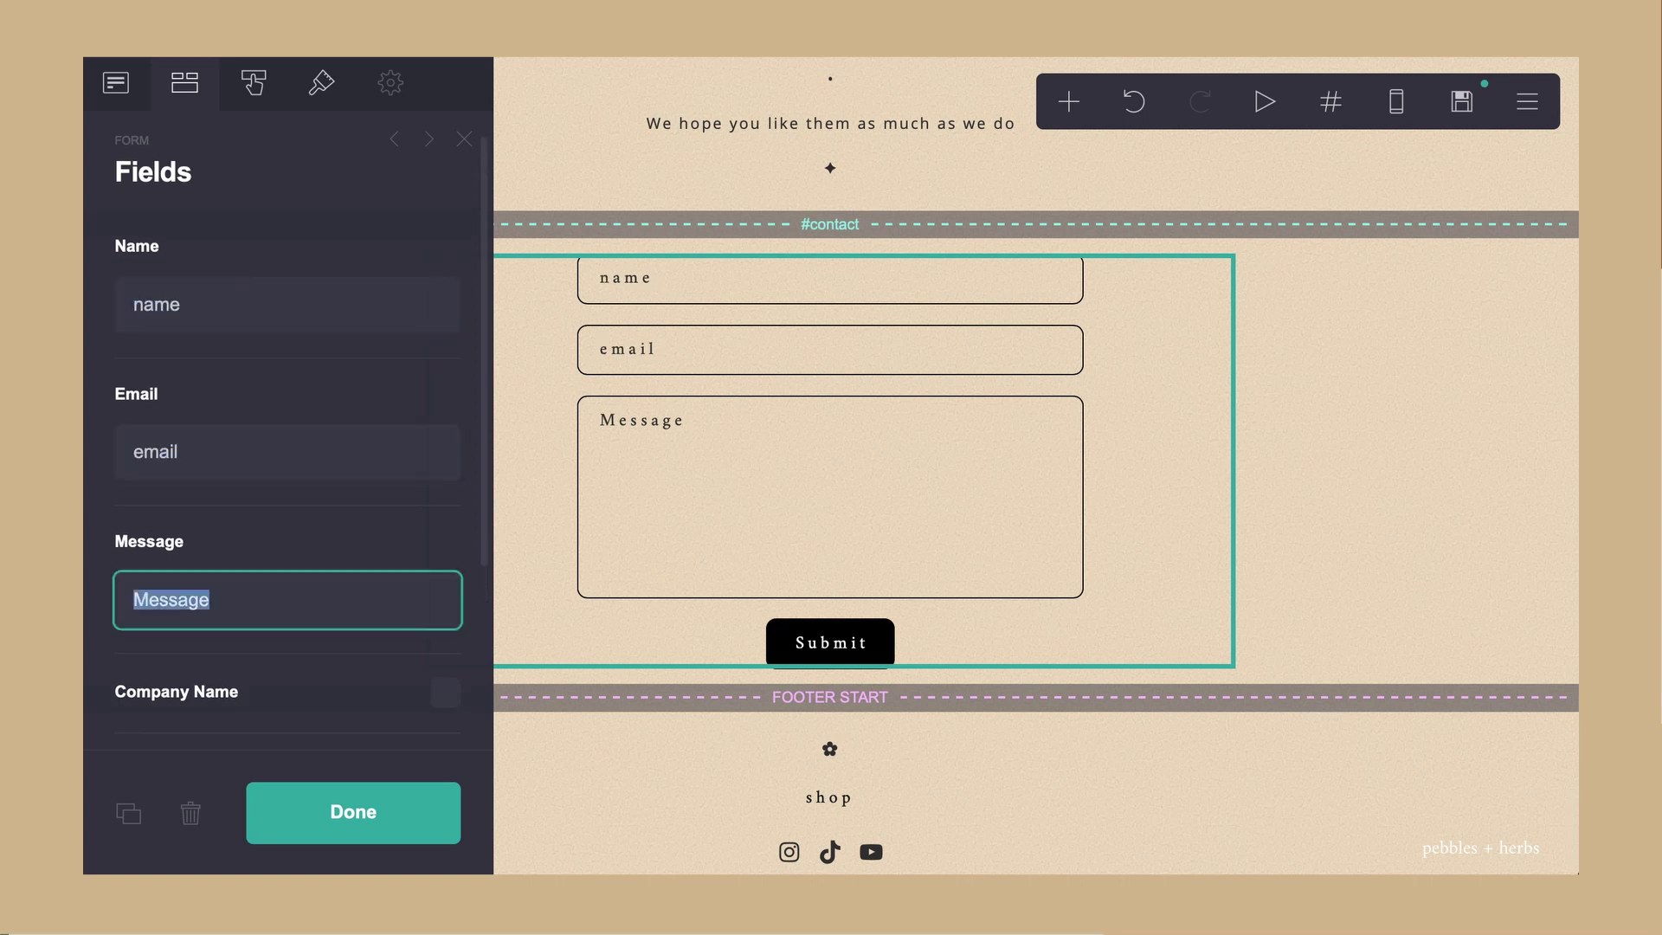
type("message")
scroll(390, 542, "down", 3)
left_click(360, 578)
key("Tab")
type("subject")
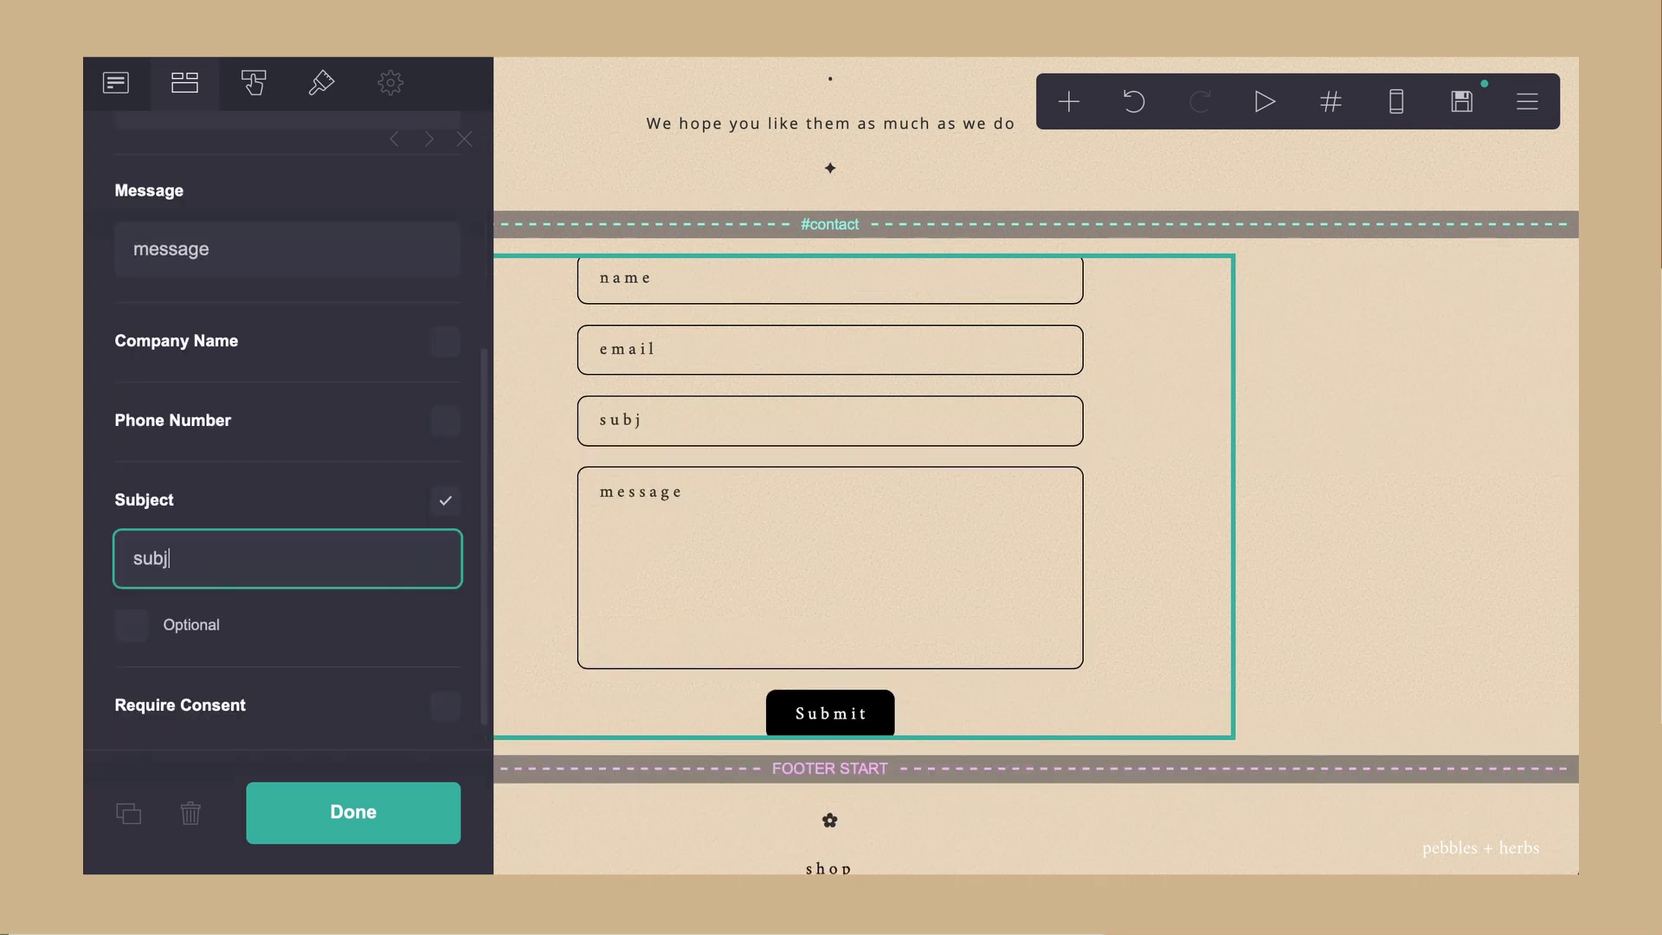
left_click(254, 82)
type("submit")
left_click(321, 82)
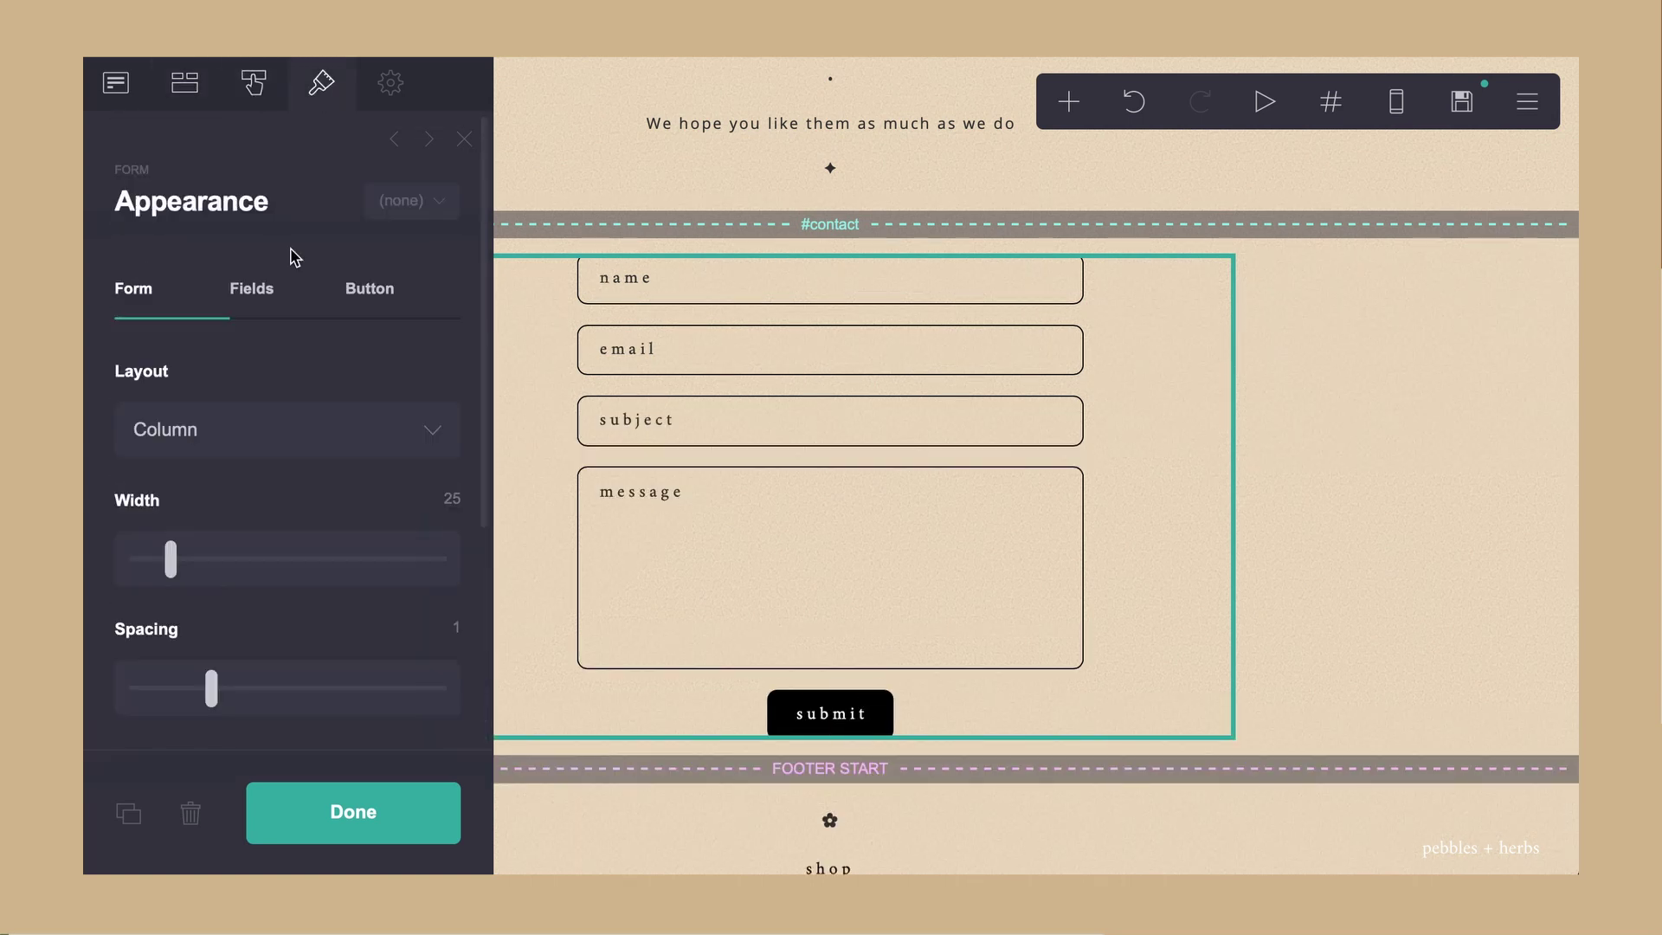
Step: Set the form's input text colour to #2E2E2E and outline colour to #B3B3B3
scroll(408, 505, "down", 10)
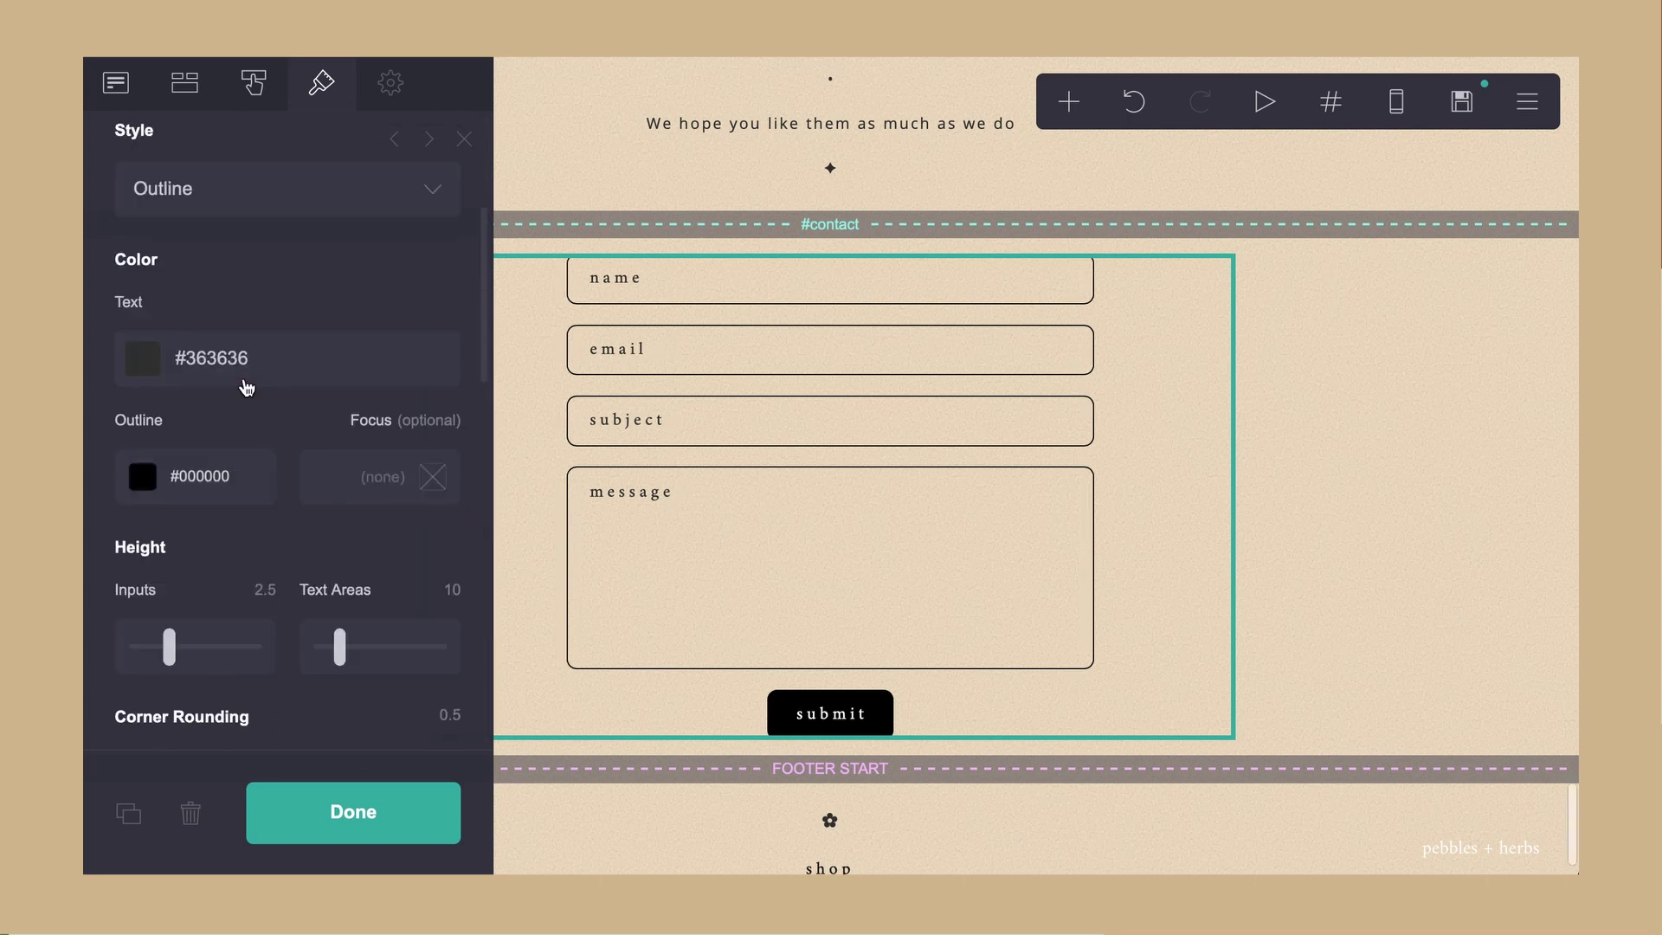
scroll(372, 284, "down", 1)
left_click(207, 381)
type("#2E2E2E")
key("Return")
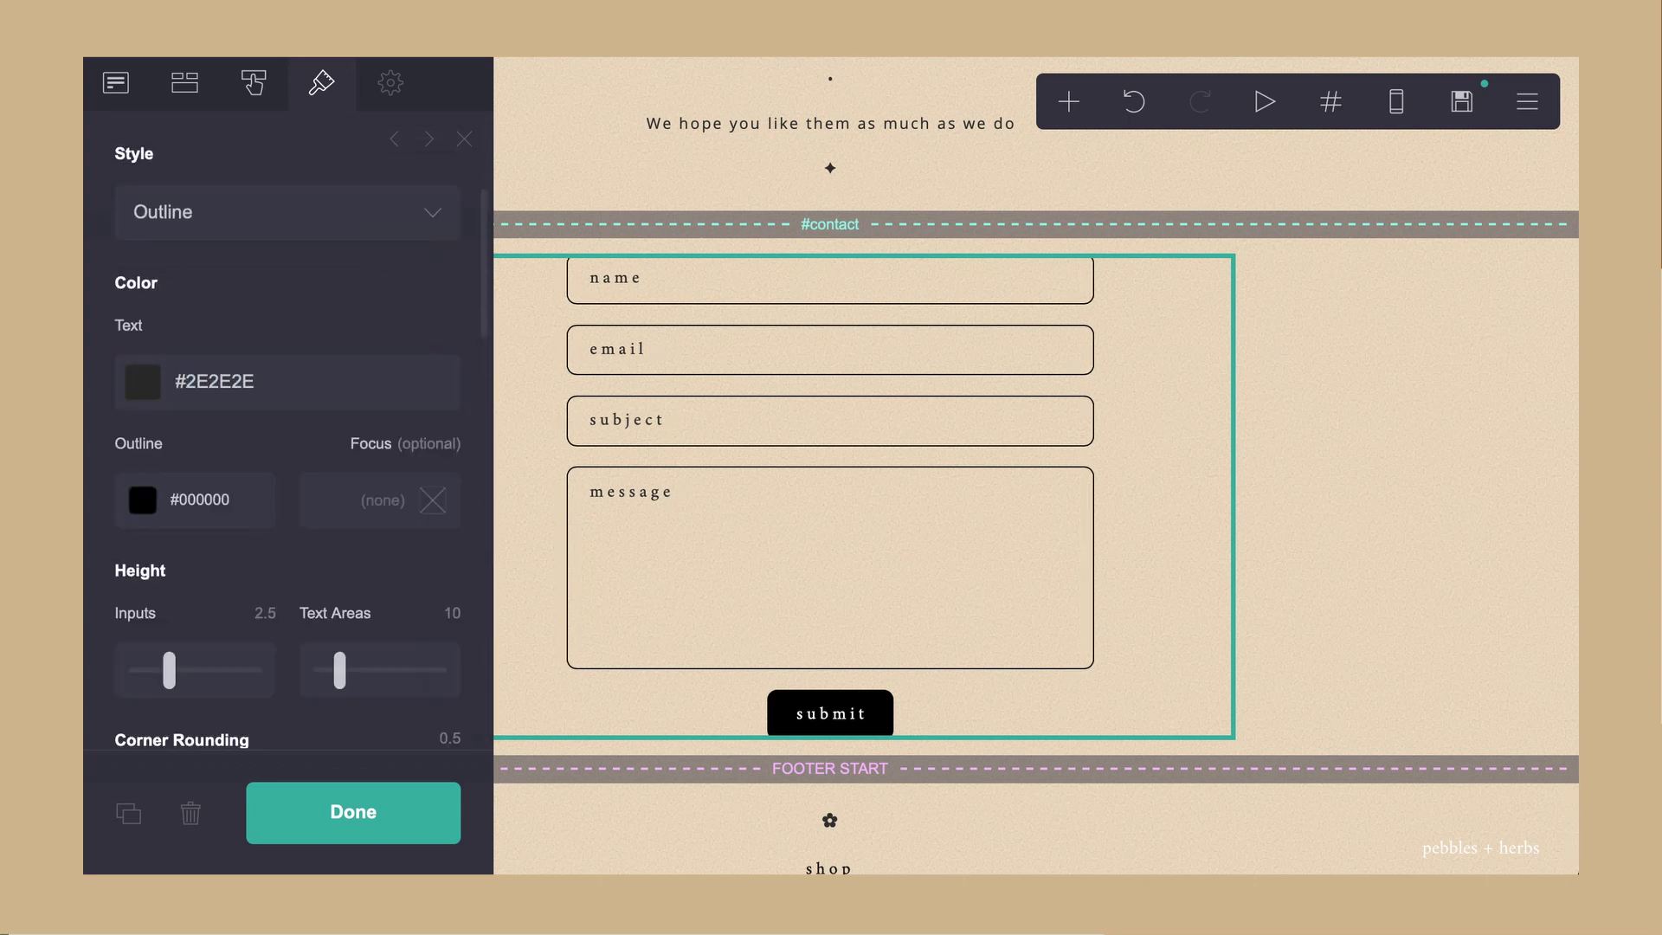
left_click(214, 502)
type("#B3B3B3")
key("Return")
Step: Switch the form text to the Open Sans font with lowercase text case
scroll(292, 532, "down", 2)
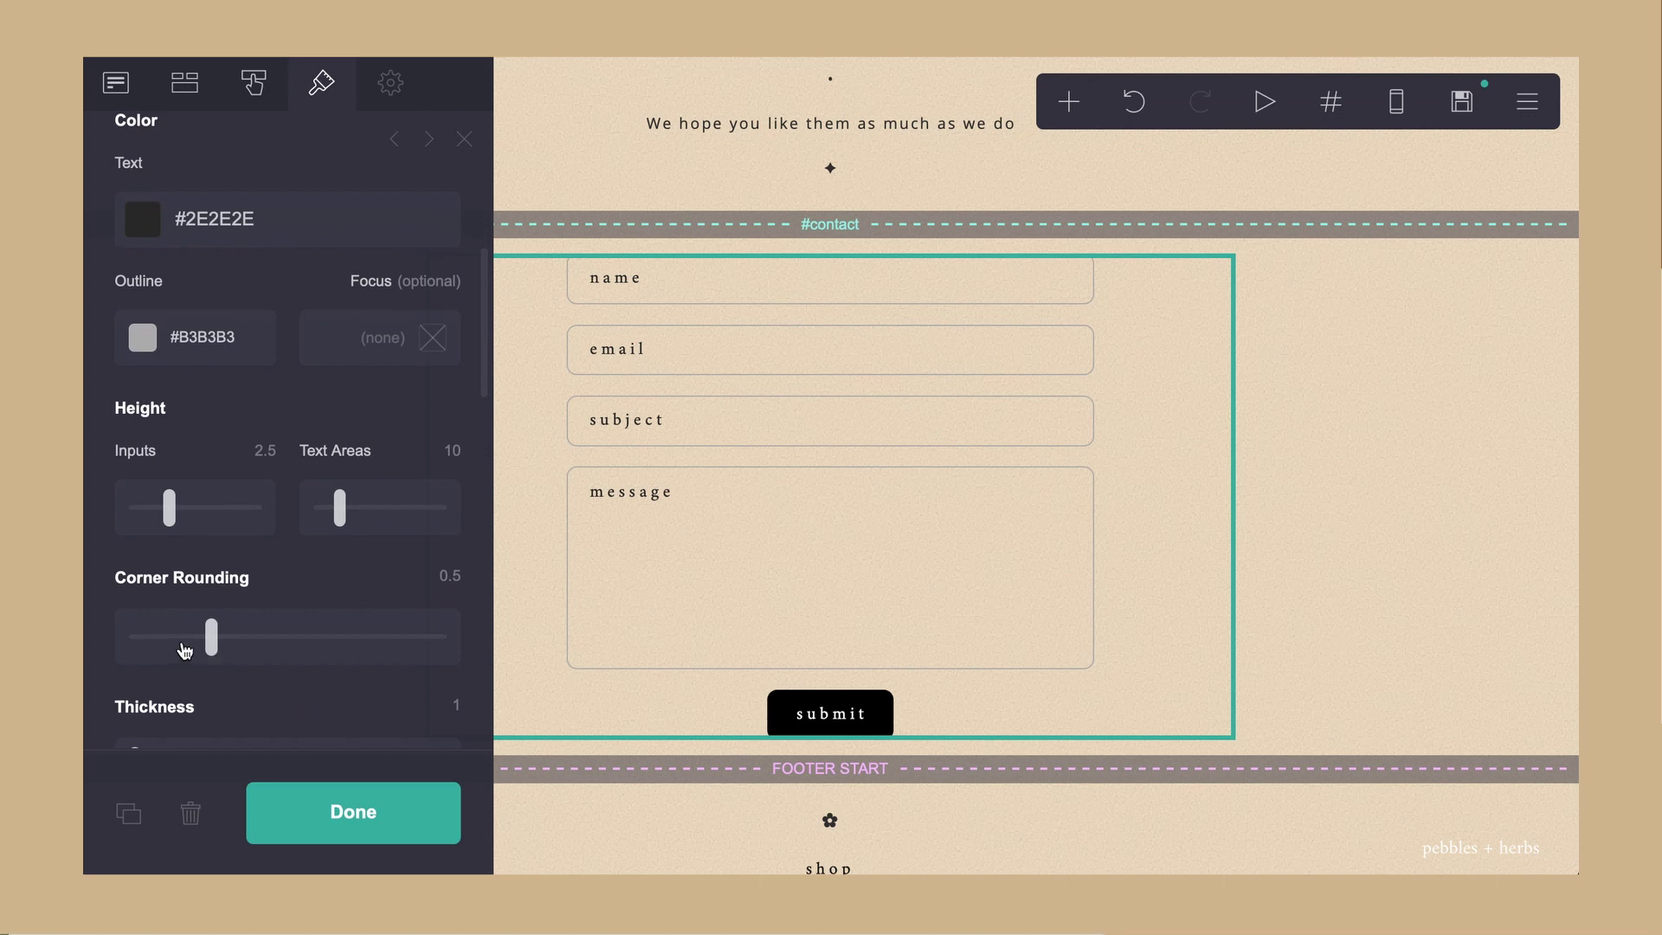
scroll(144, 644, "down", 2)
scroll(259, 519, "down", 4)
left_click(248, 450)
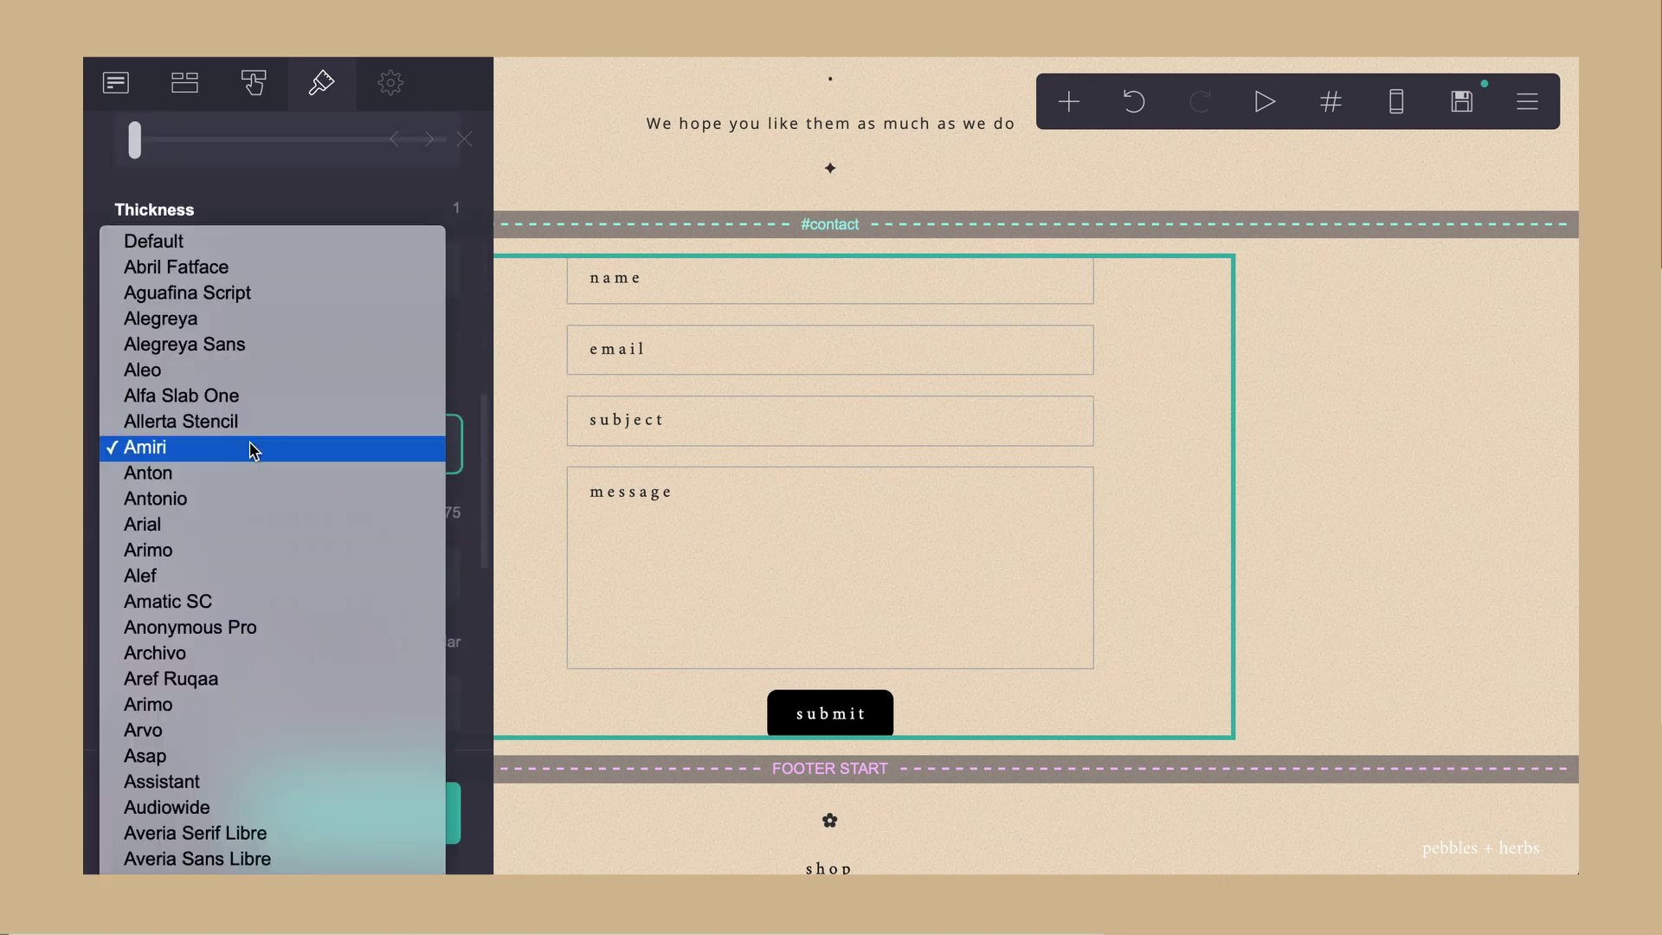
left_click(252, 449)
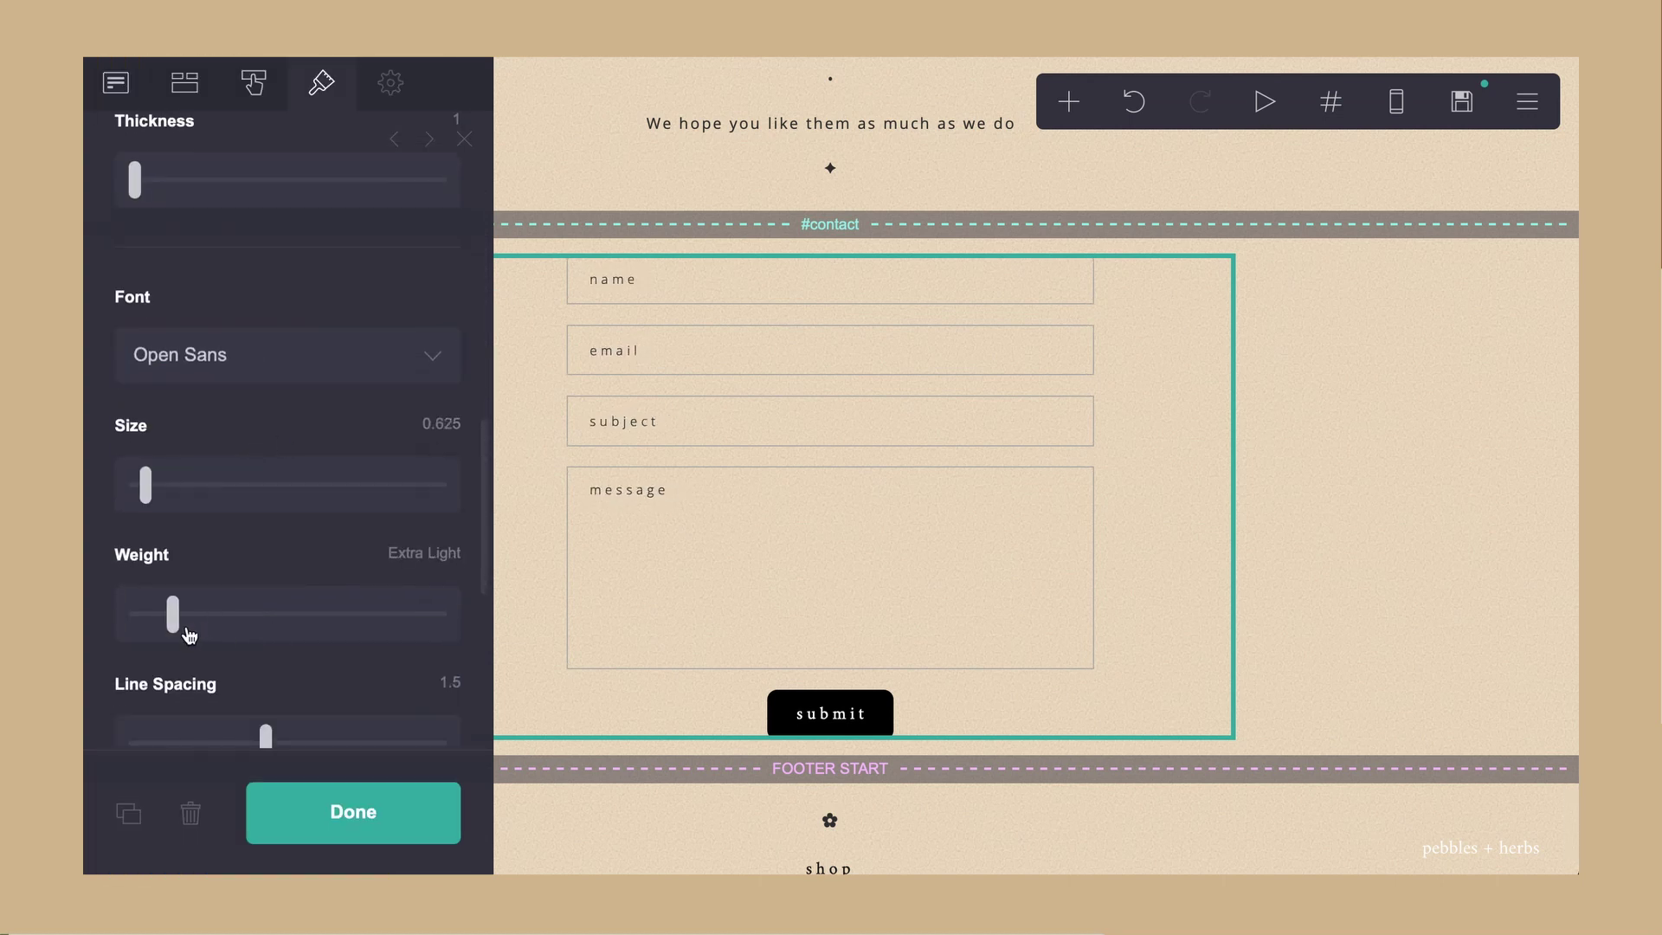
scroll(189, 636, "down", 6)
left_click(269, 547)
left_click(278, 575)
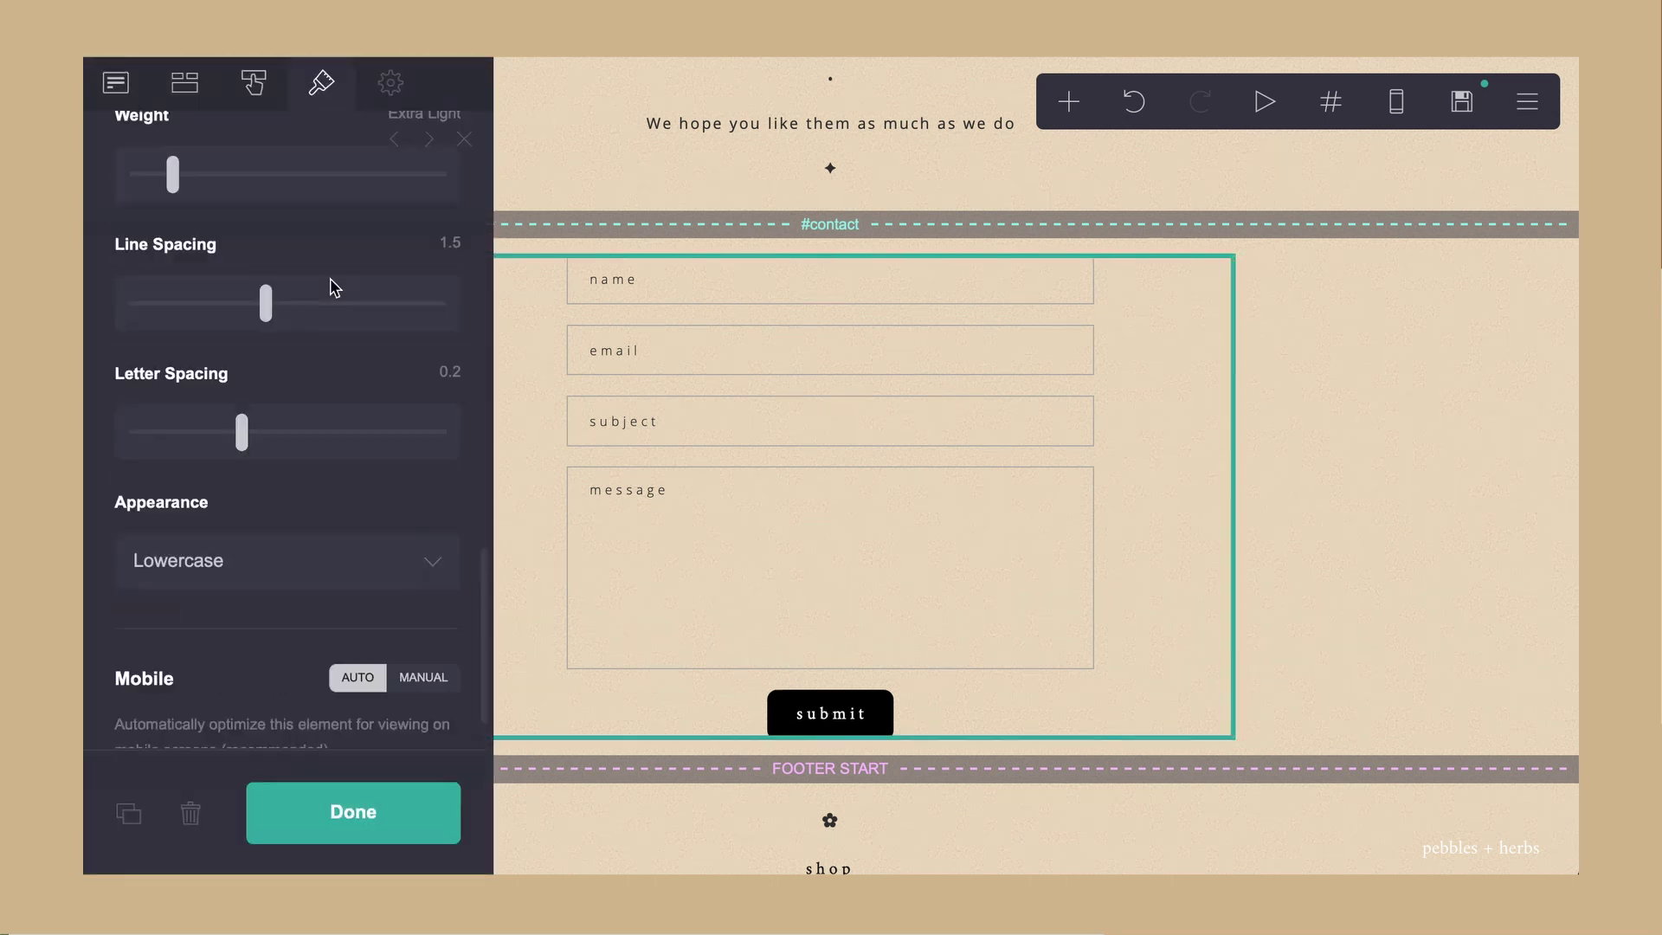
scroll(335, 287, "down", 10)
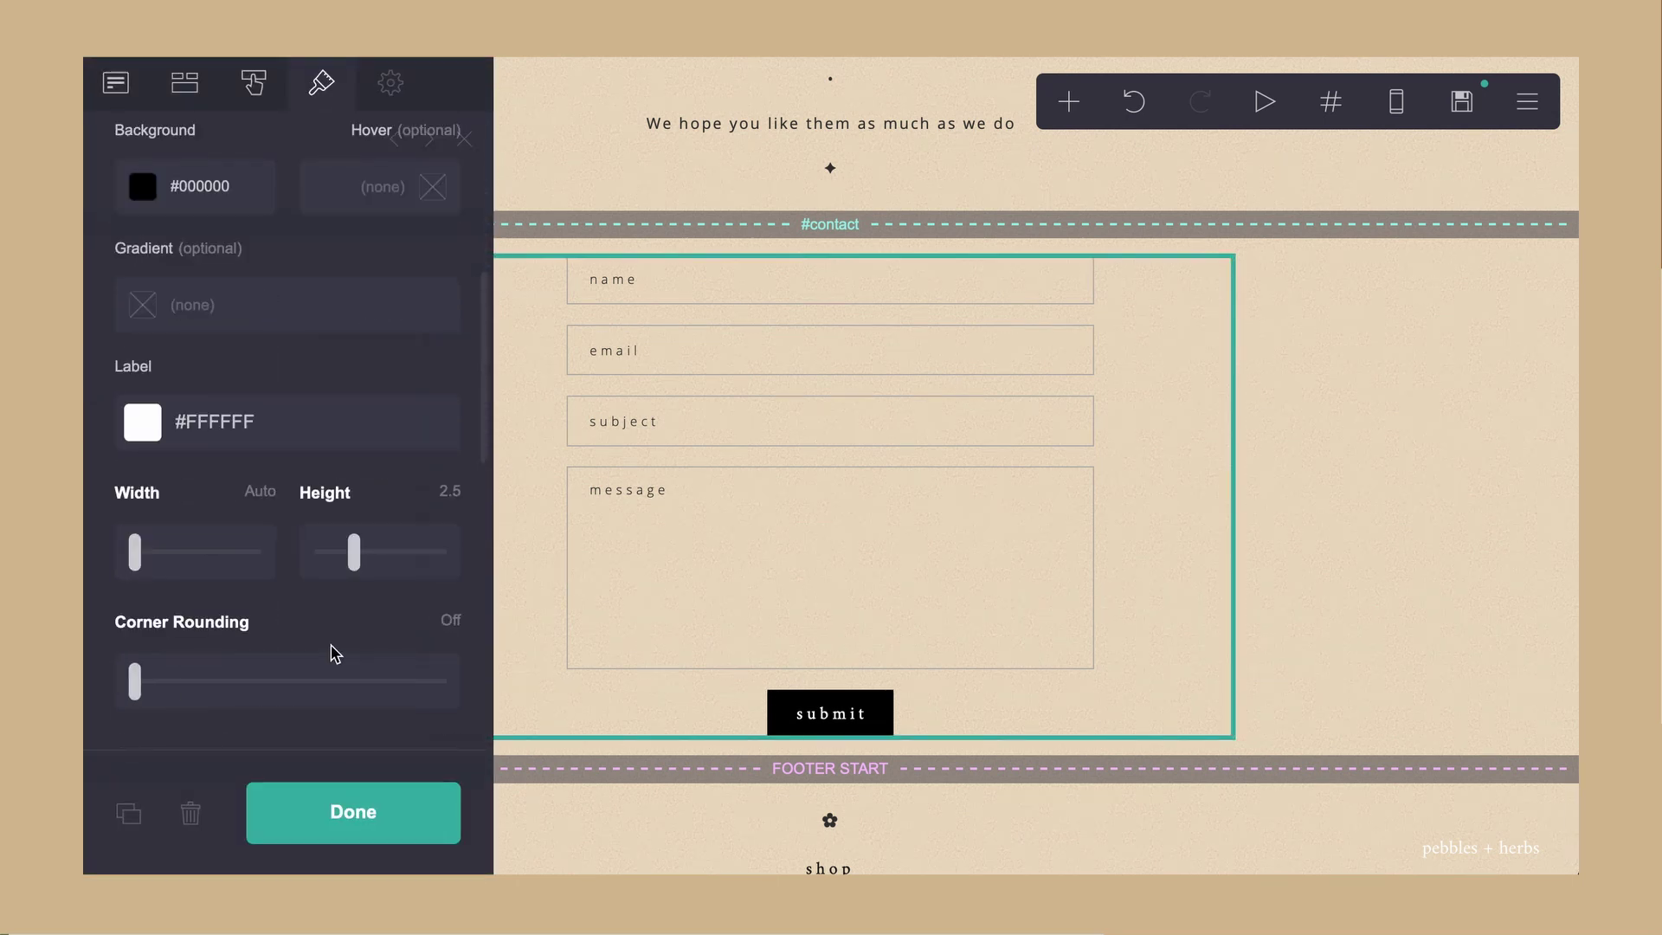
scroll(335, 606, "up", 4)
Step: Add a Text element and drag it just below the #contact break, above the form
left_click(1070, 103)
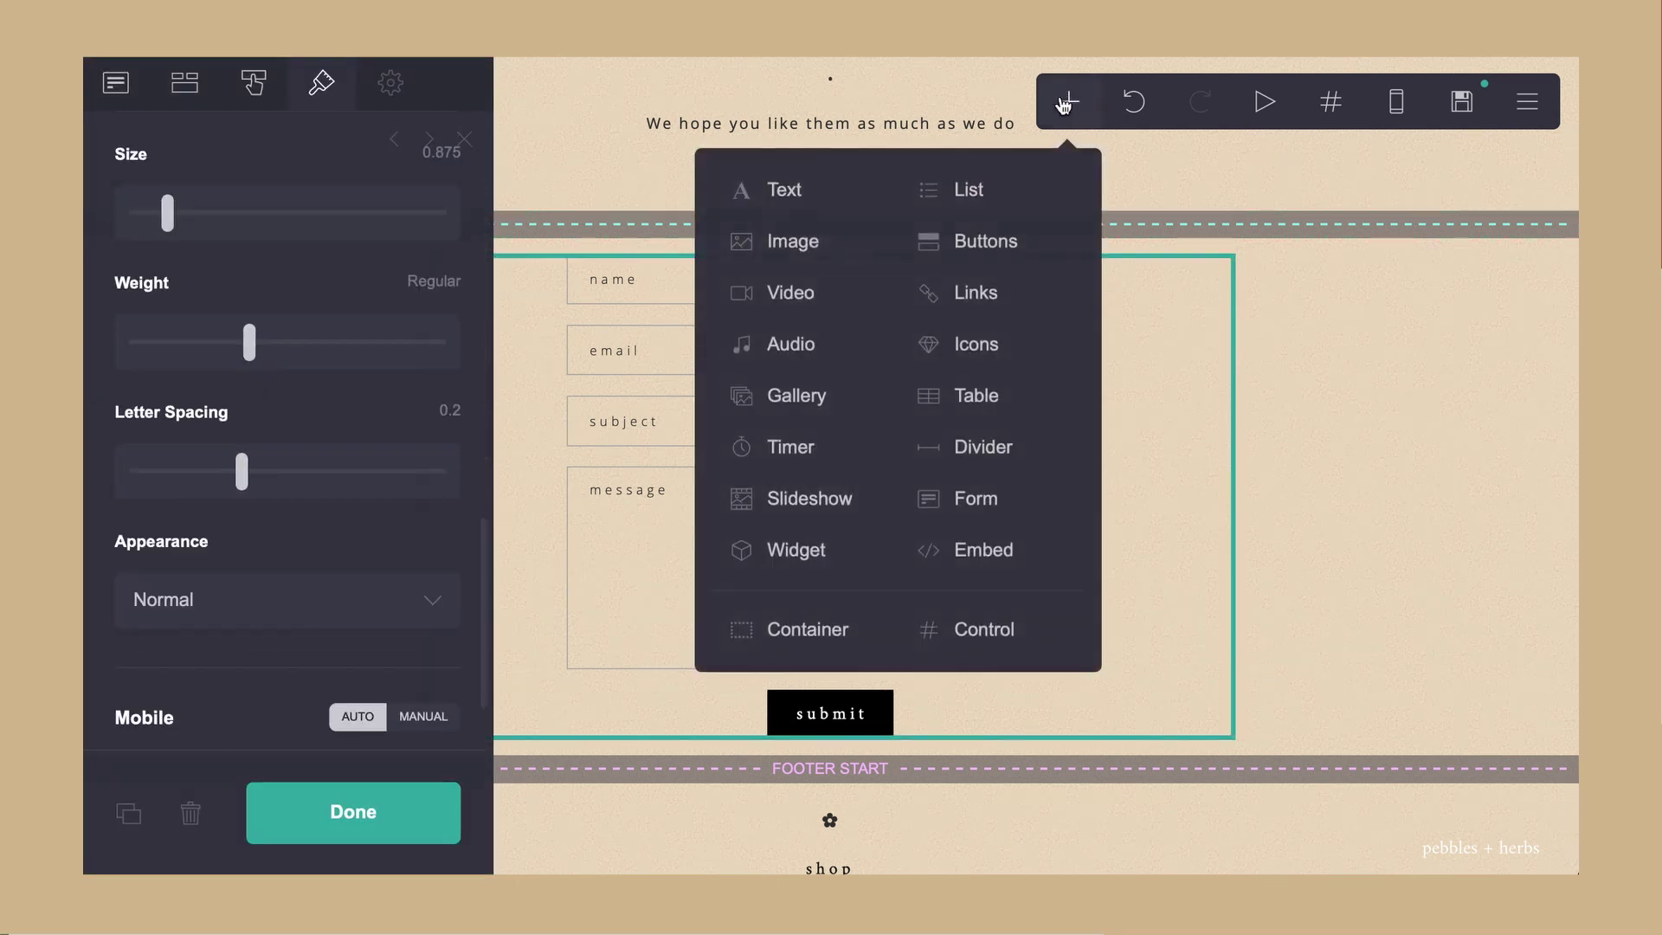
left_click(803, 192)
scroll(846, 646, "up", 2)
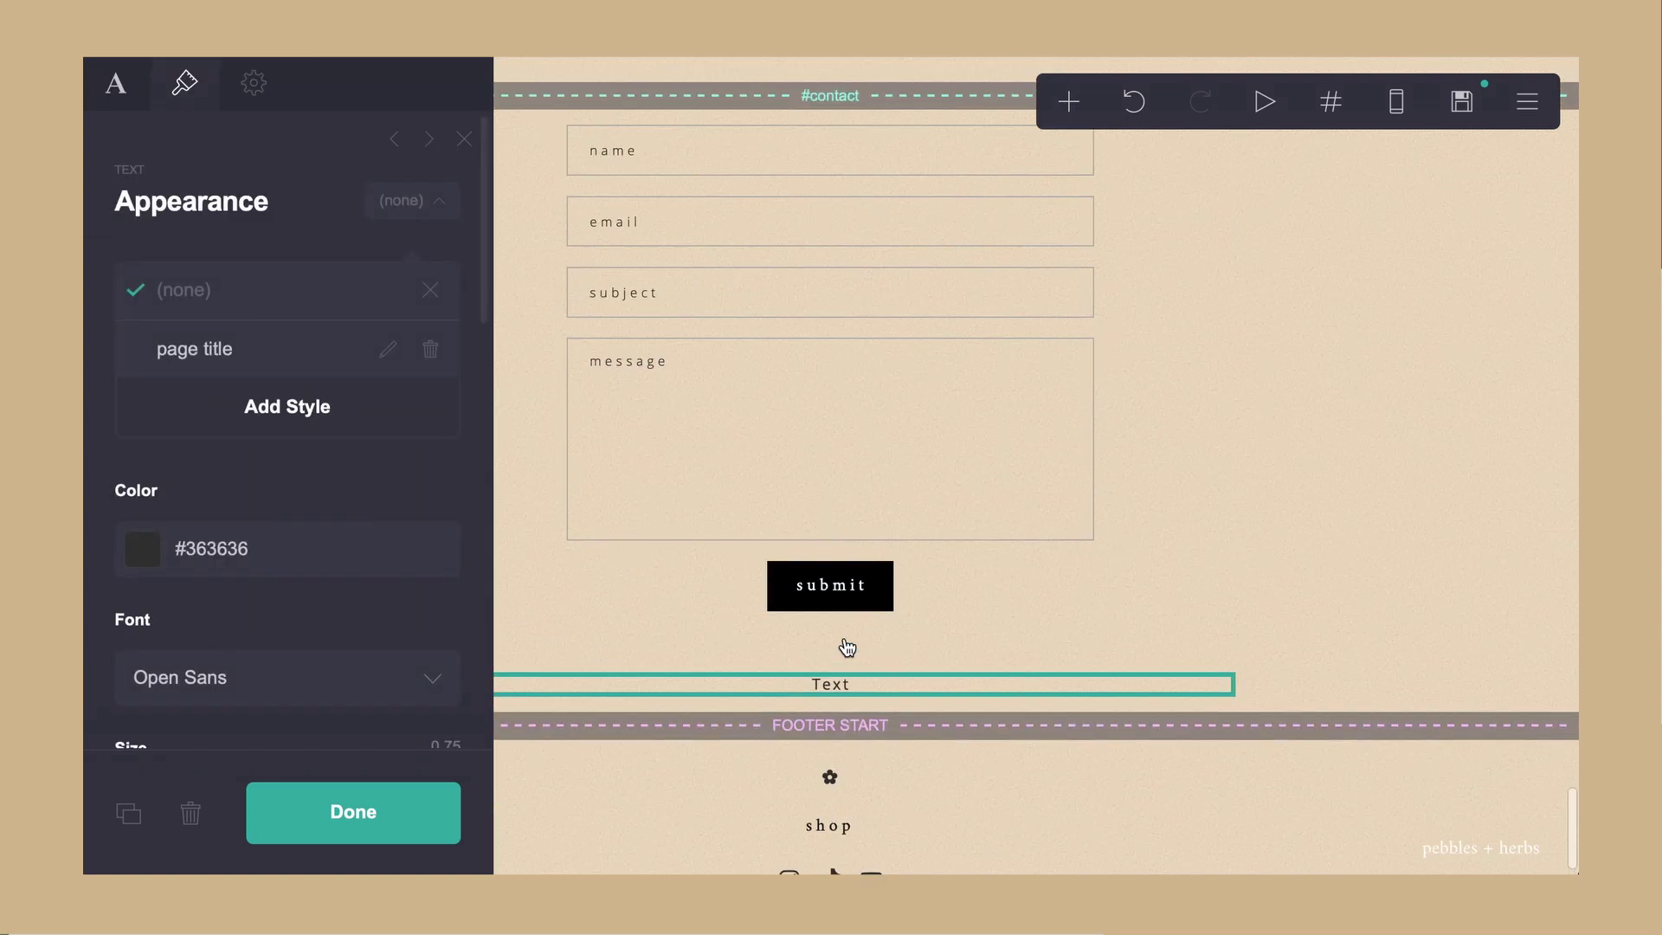
left_click_drag(849, 460, 828, 196)
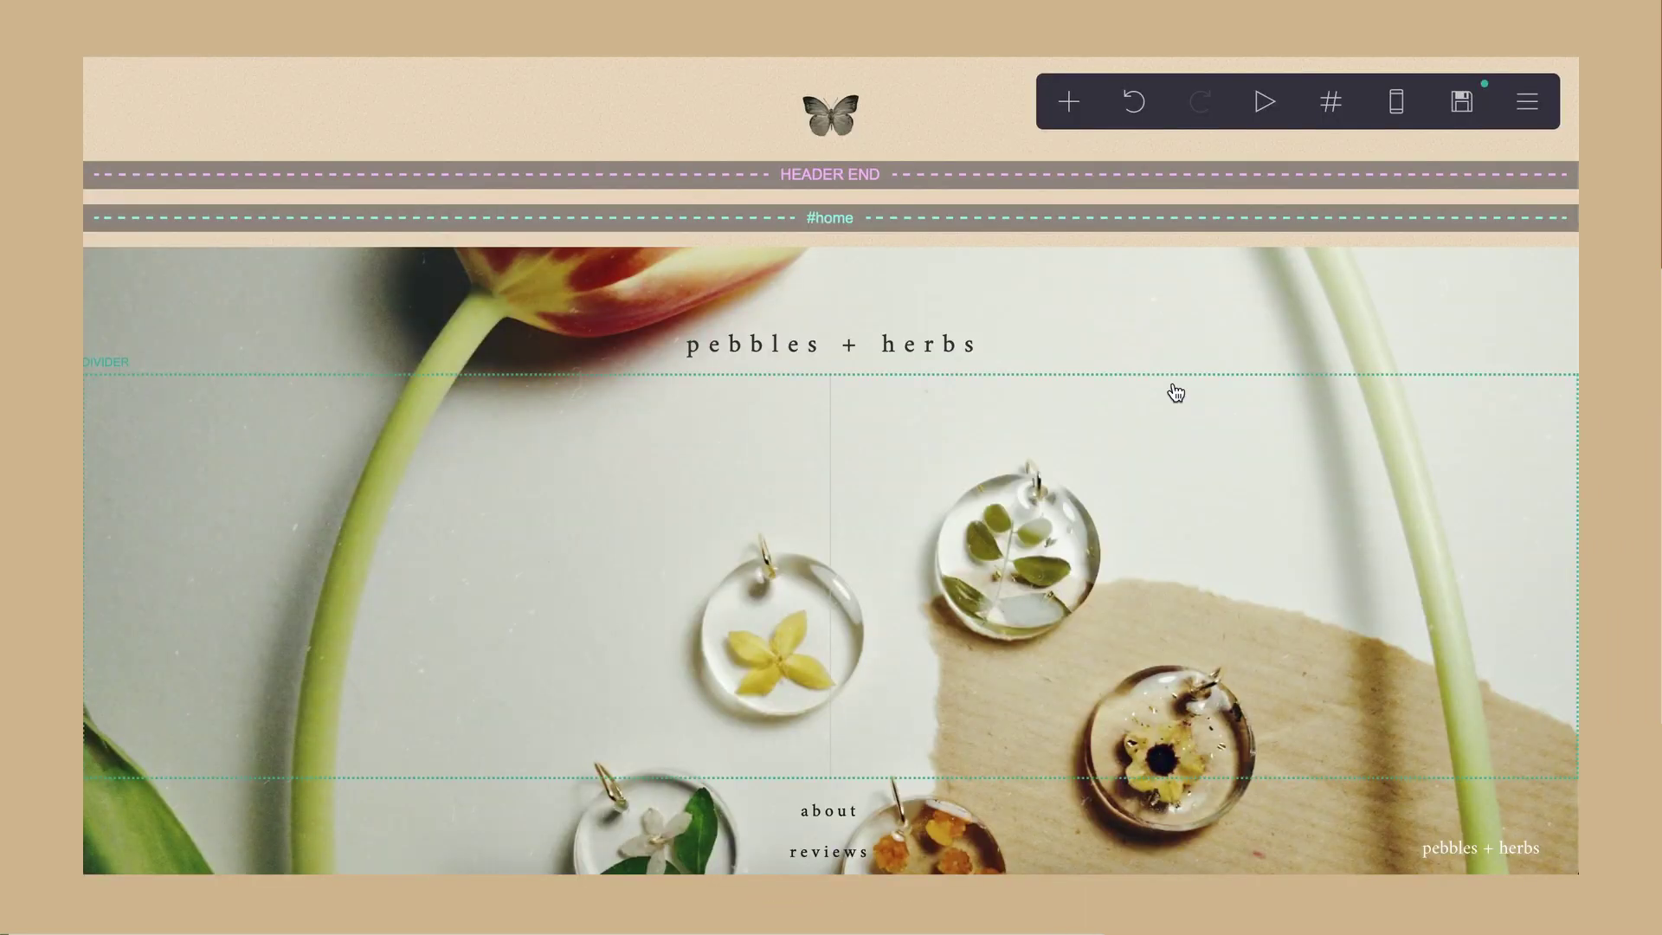
Step: Review the SHOP HERE button's label, link and #DB5A5A hover colour, then close its settings
scroll(1038, 370, "down", 3)
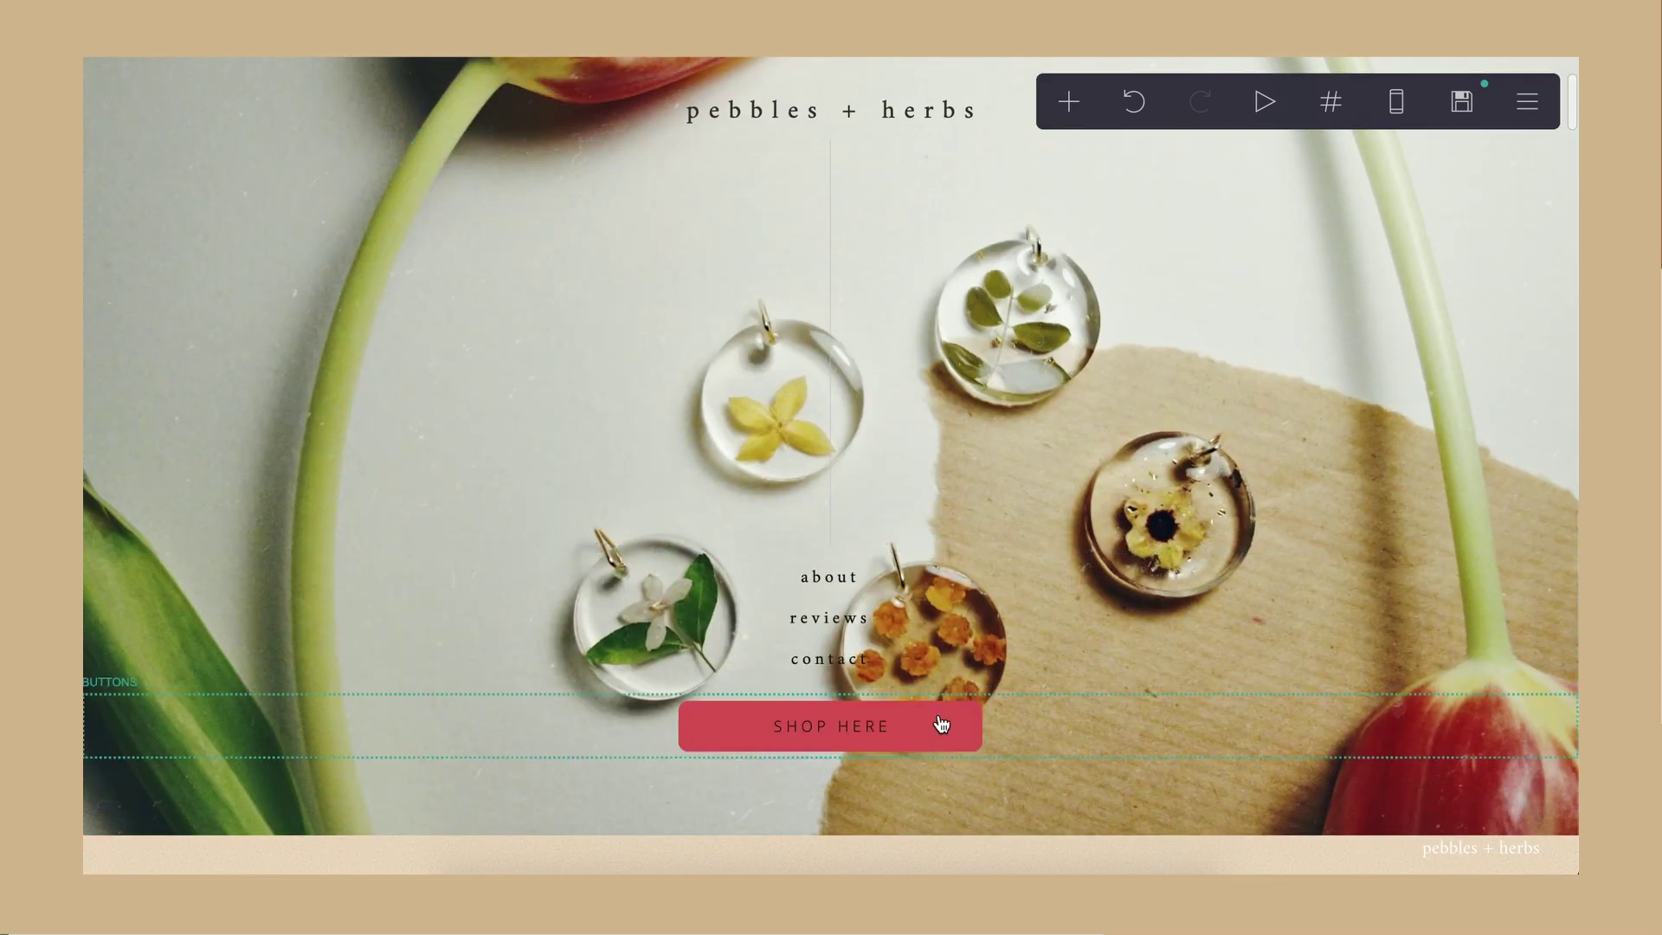
left_click(929, 728)
scroll(334, 415, "up", 10)
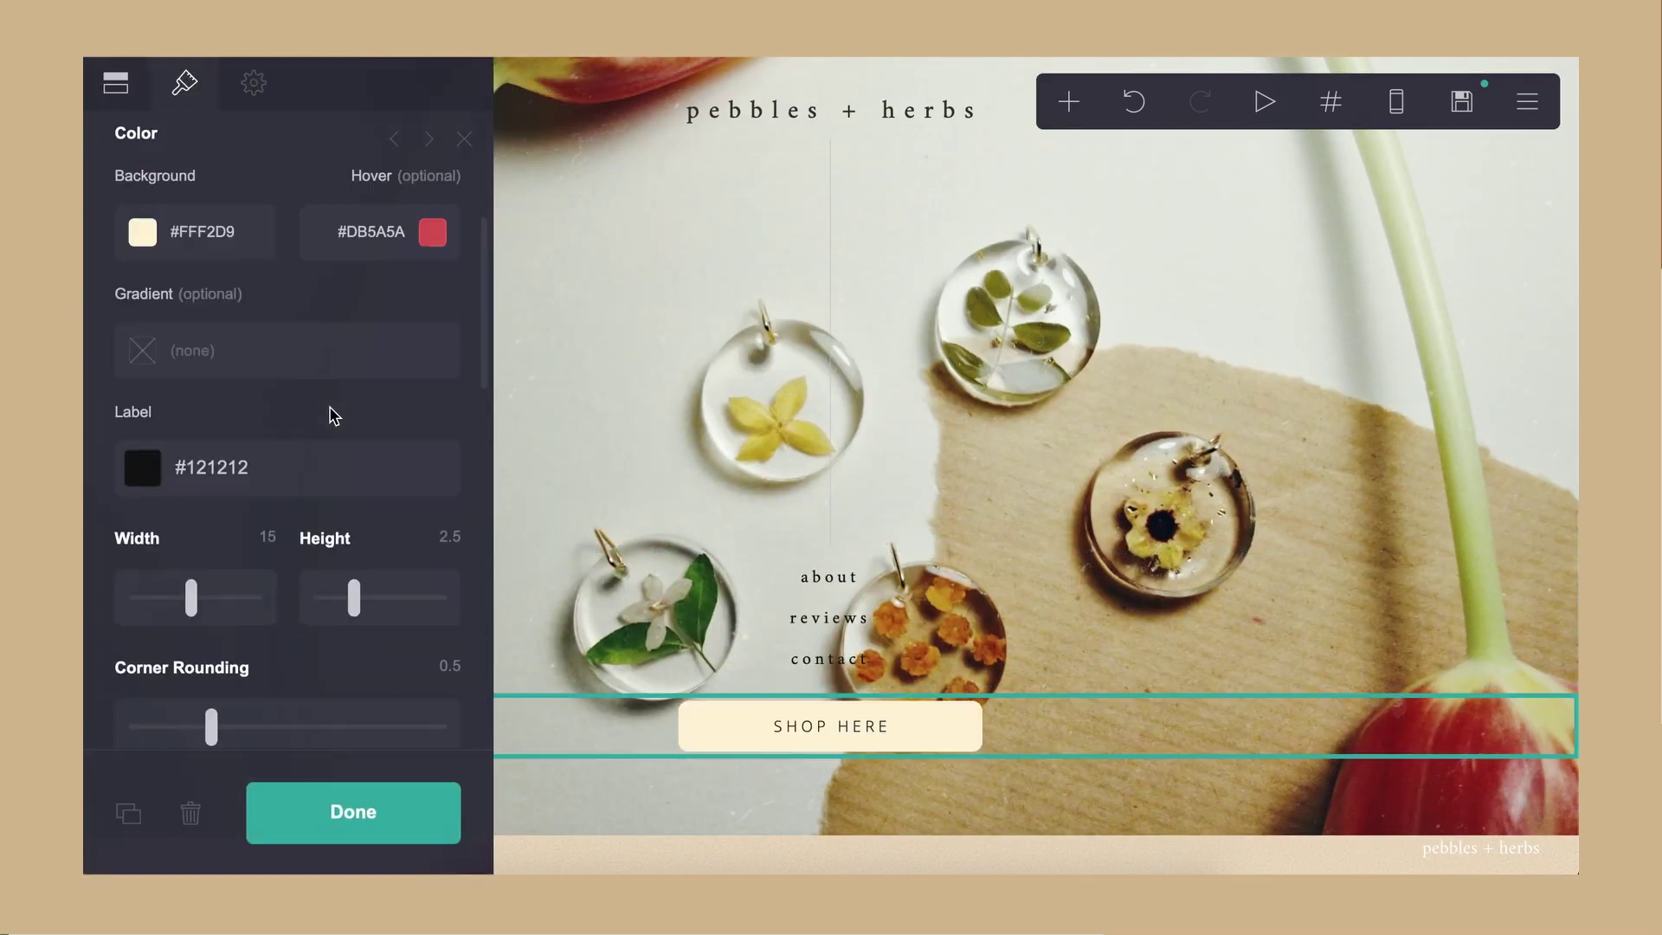
left_click(1068, 103)
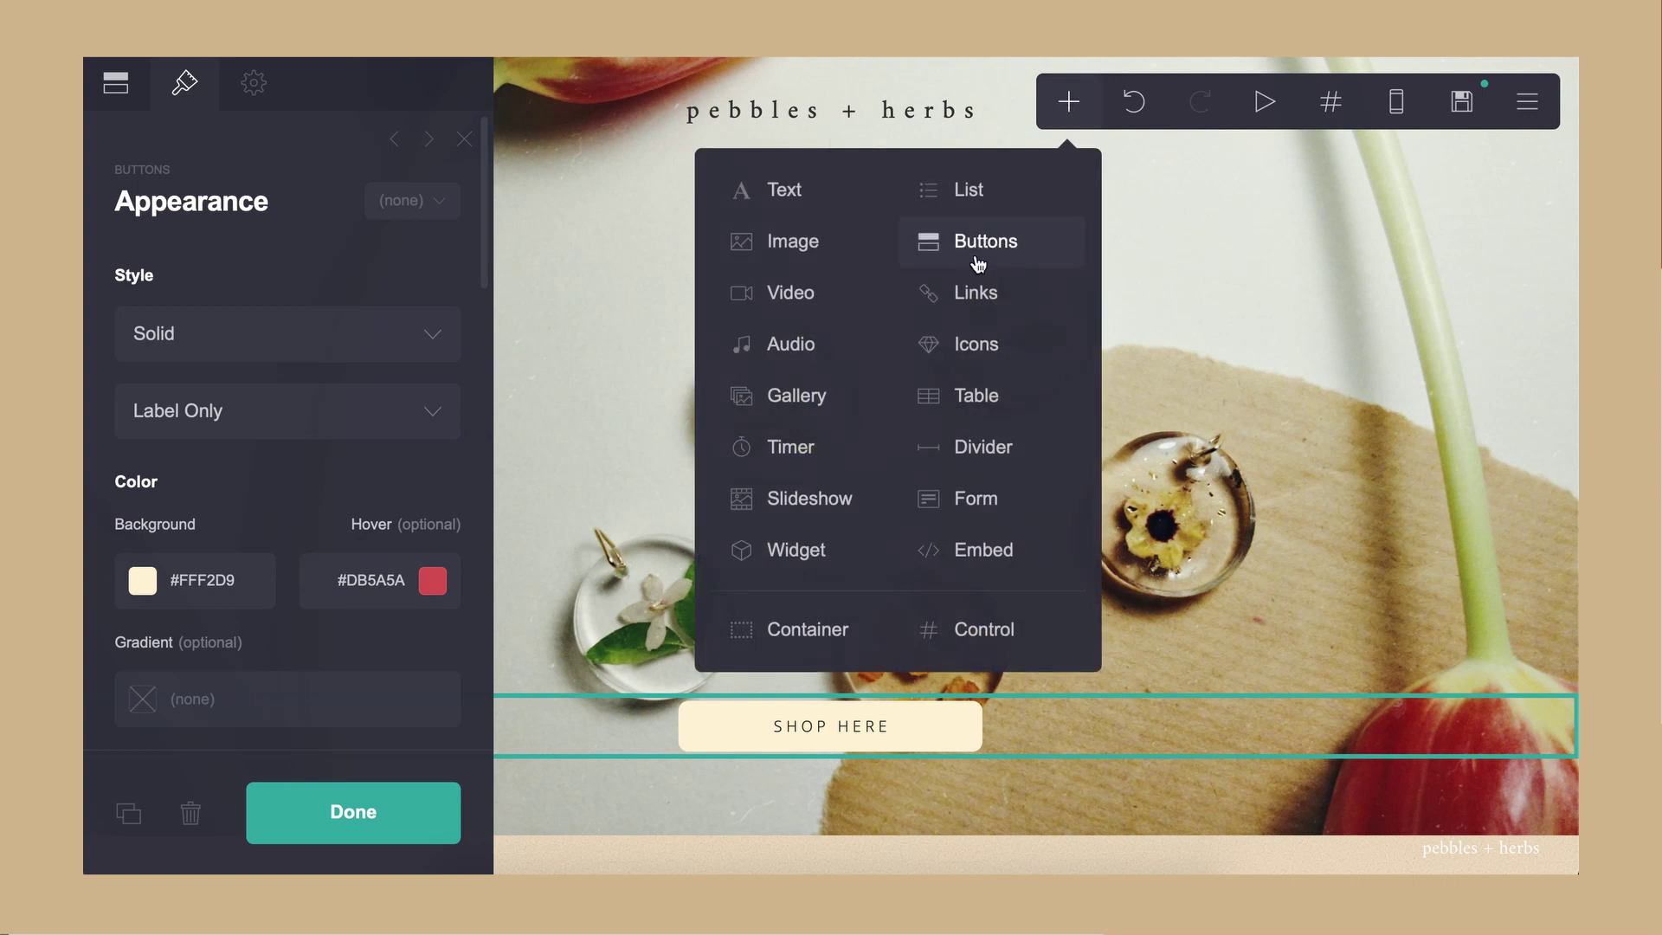
left_click(115, 82)
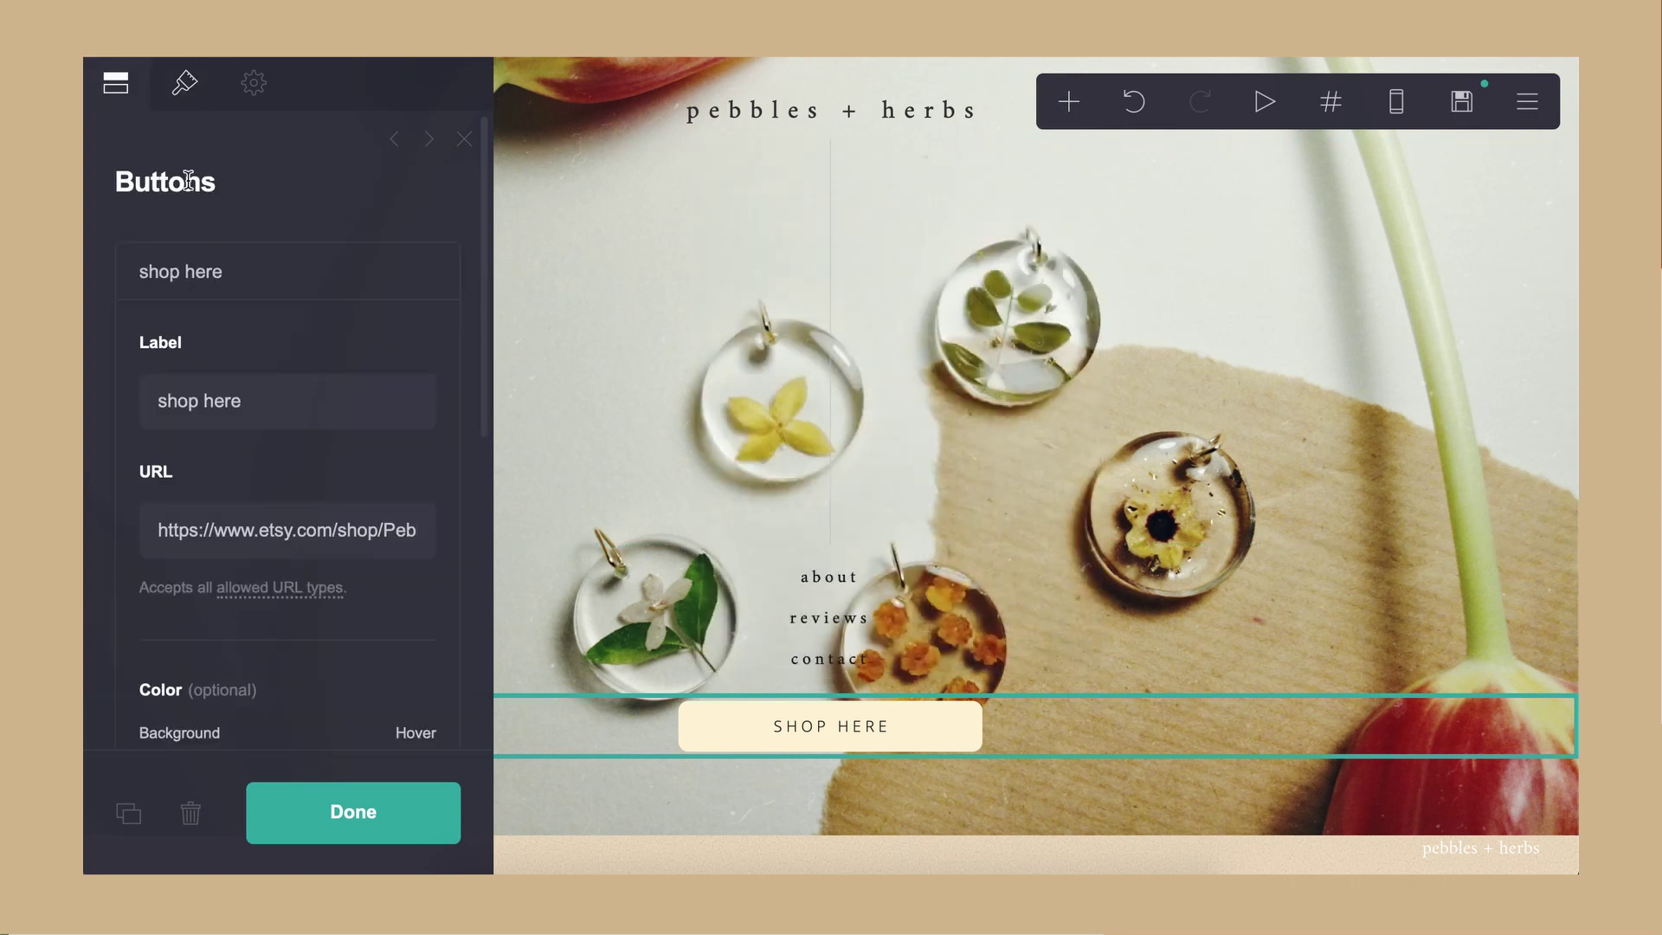
scroll(248, 467, "down", 6)
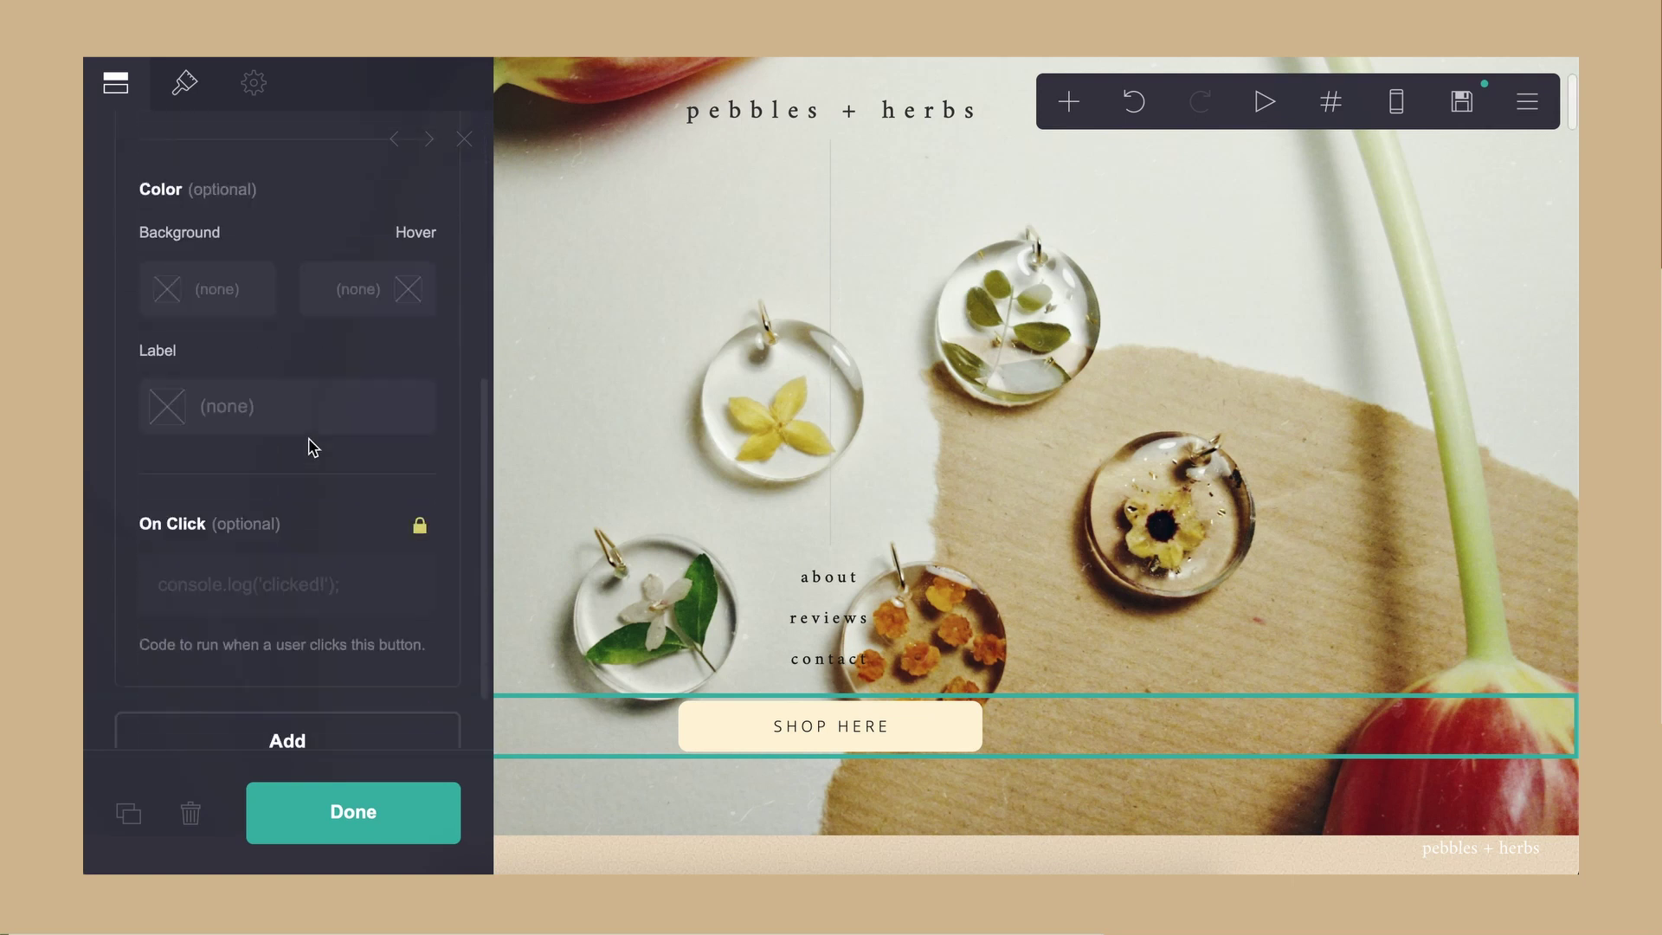
scroll(312, 445, "up", 6)
scroll(289, 321, "down", 10)
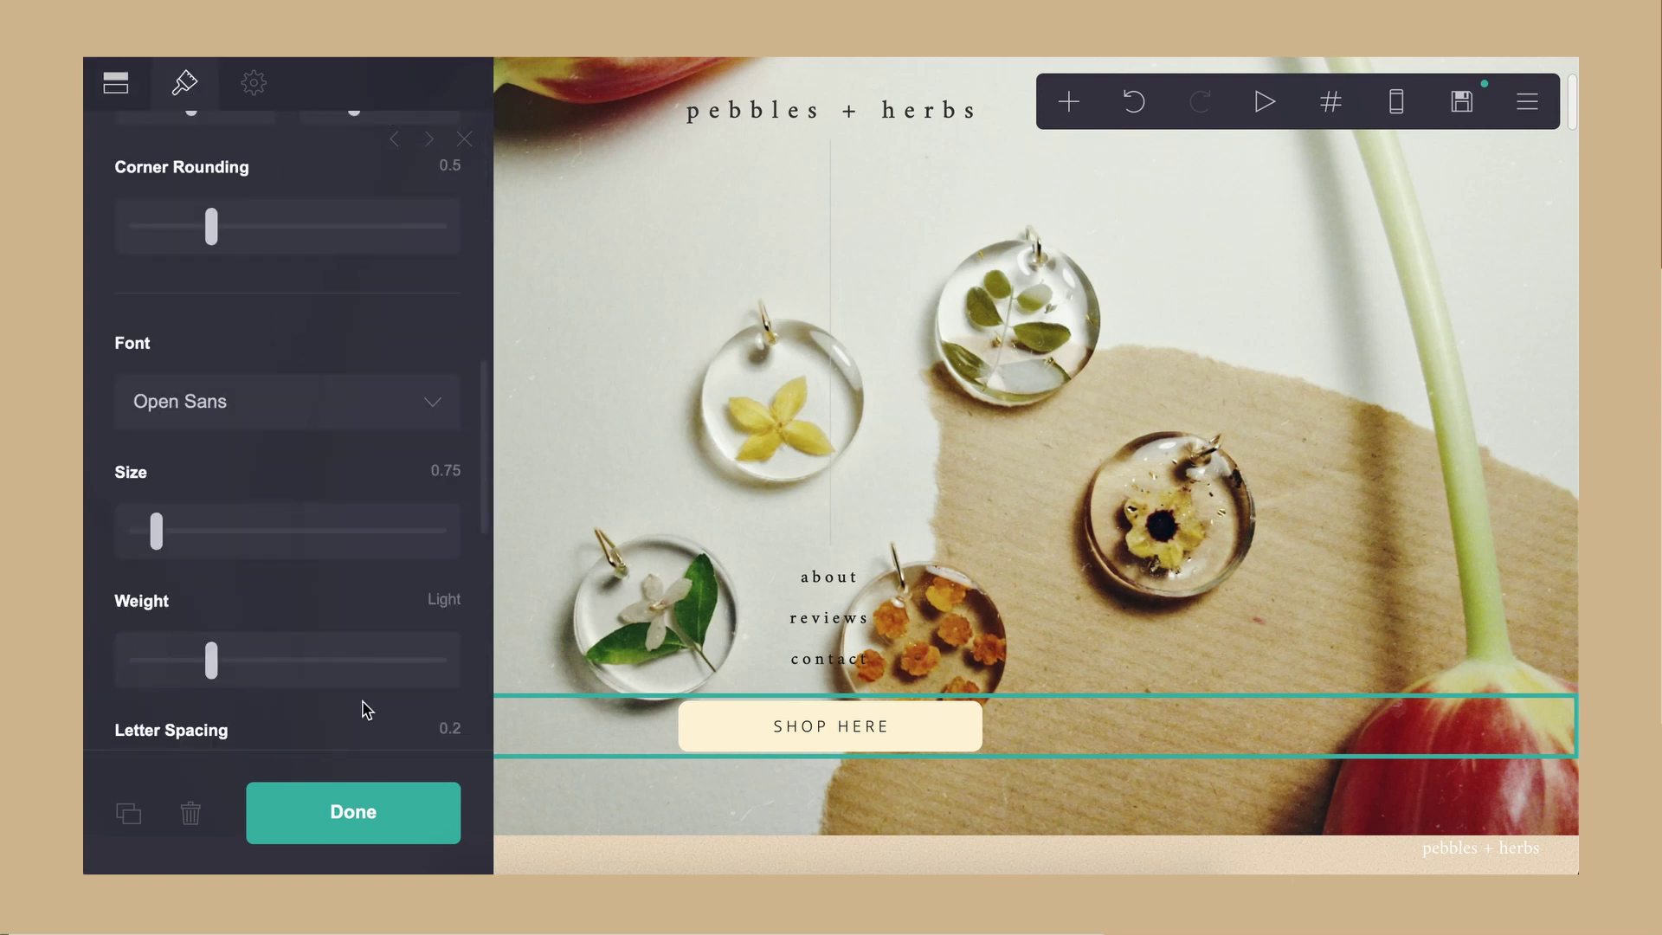
left_click(353, 811)
scroll(1103, 600, "down", 10)
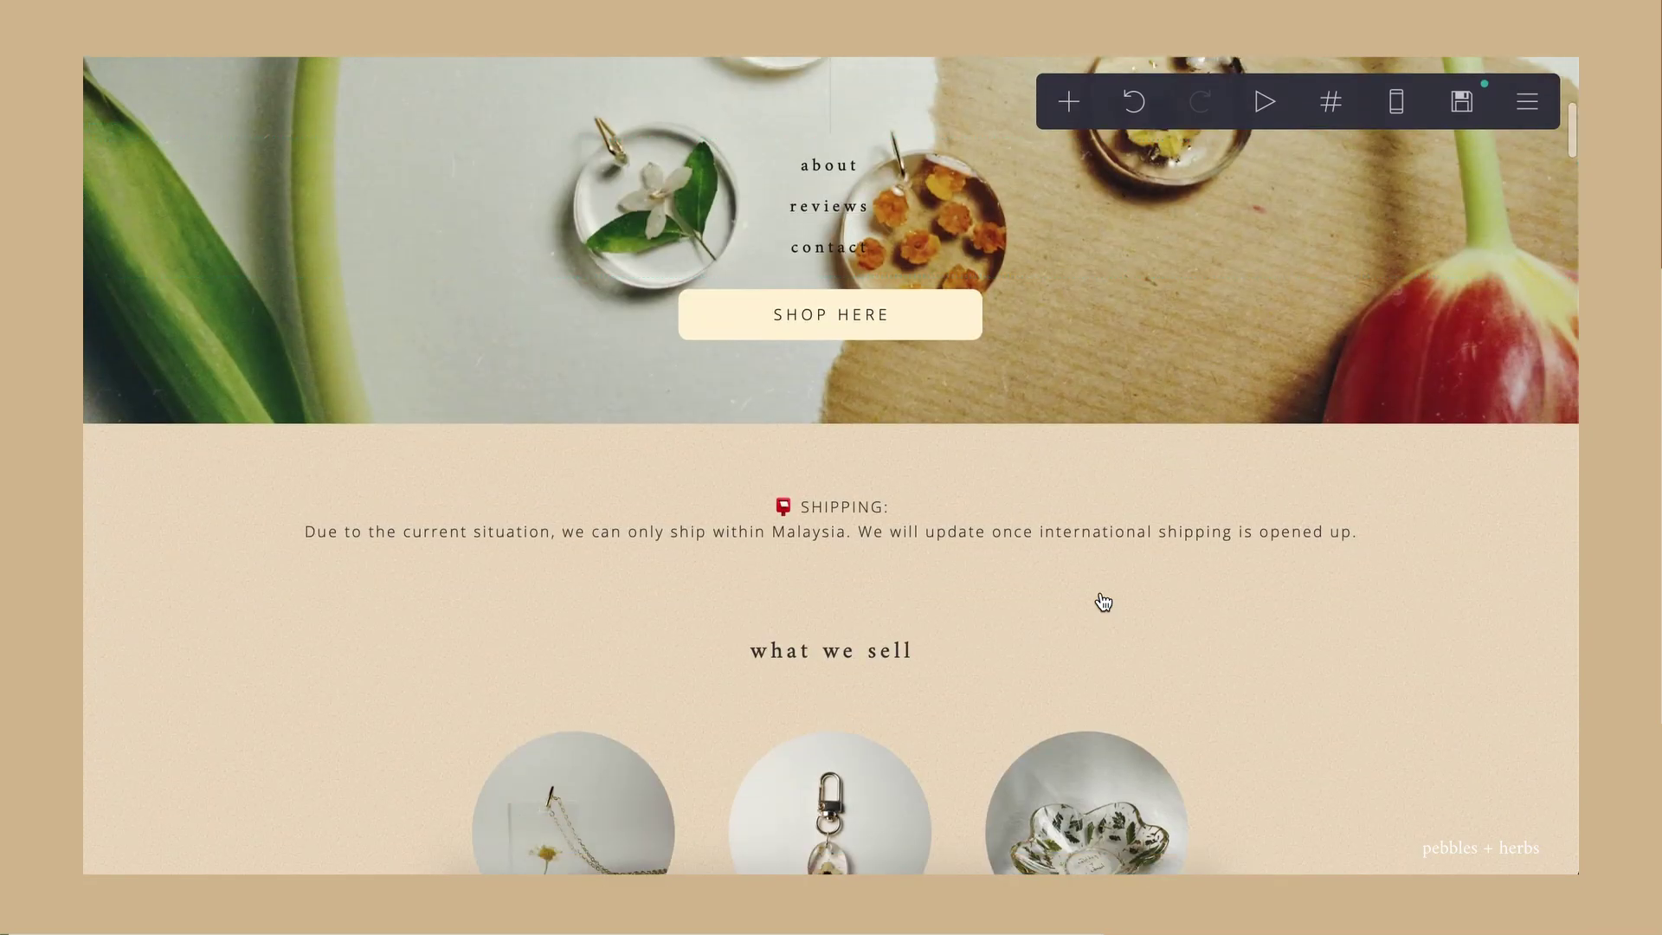
scroll(1295, 482, "down", 15)
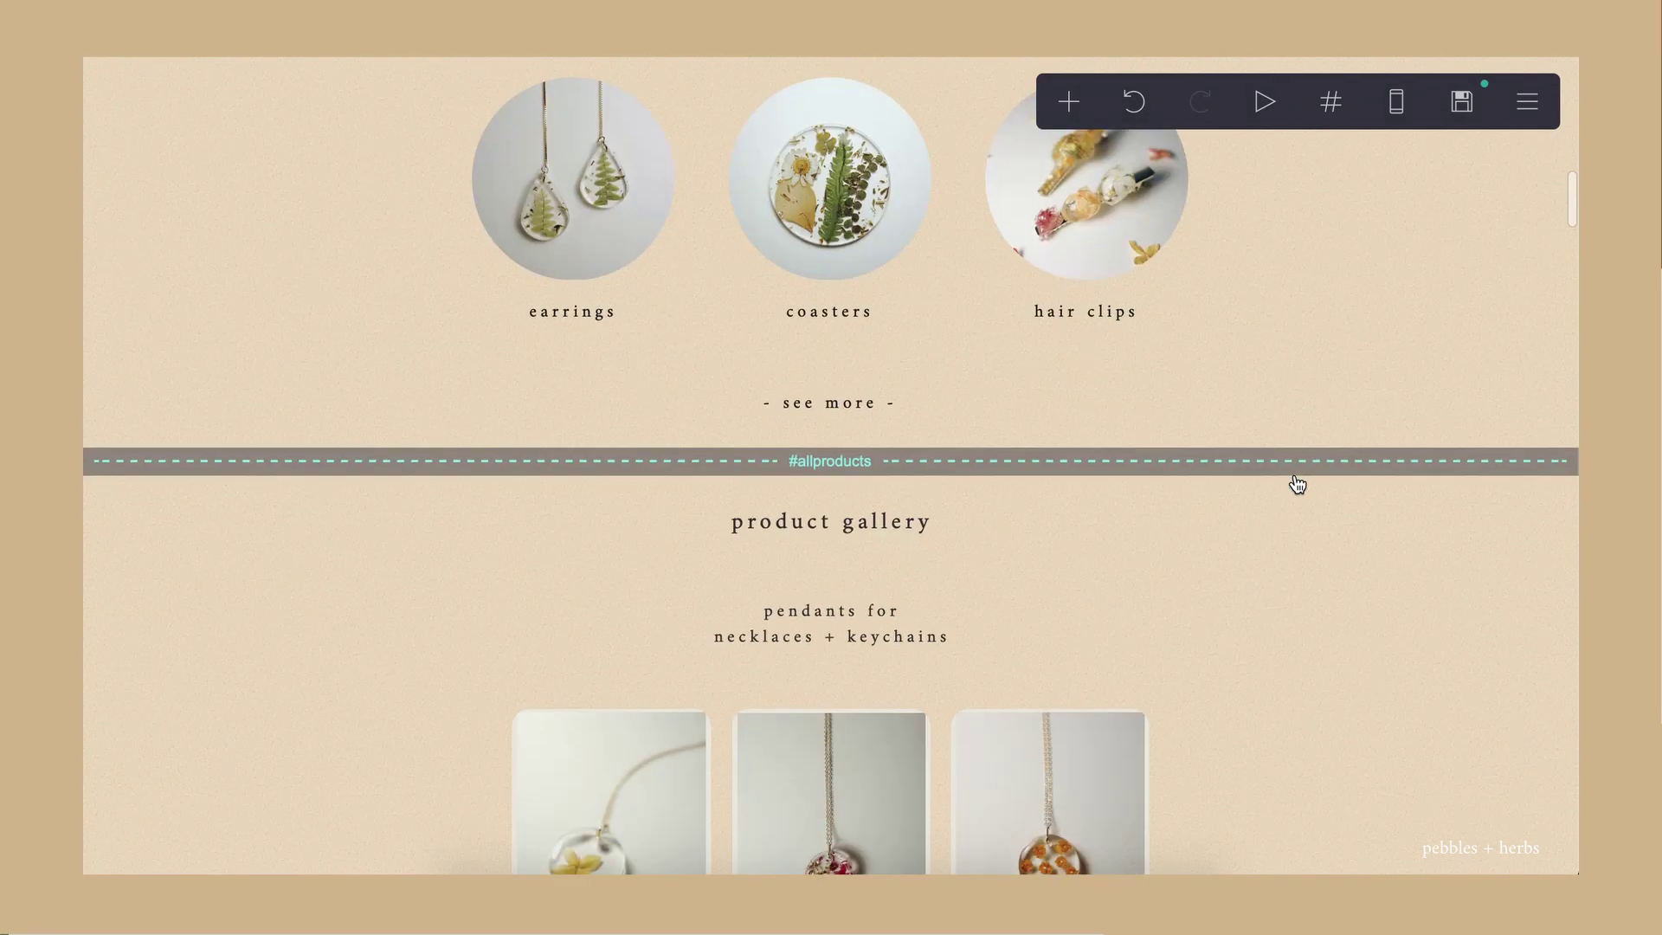
scroll(1296, 483, "down", 15)
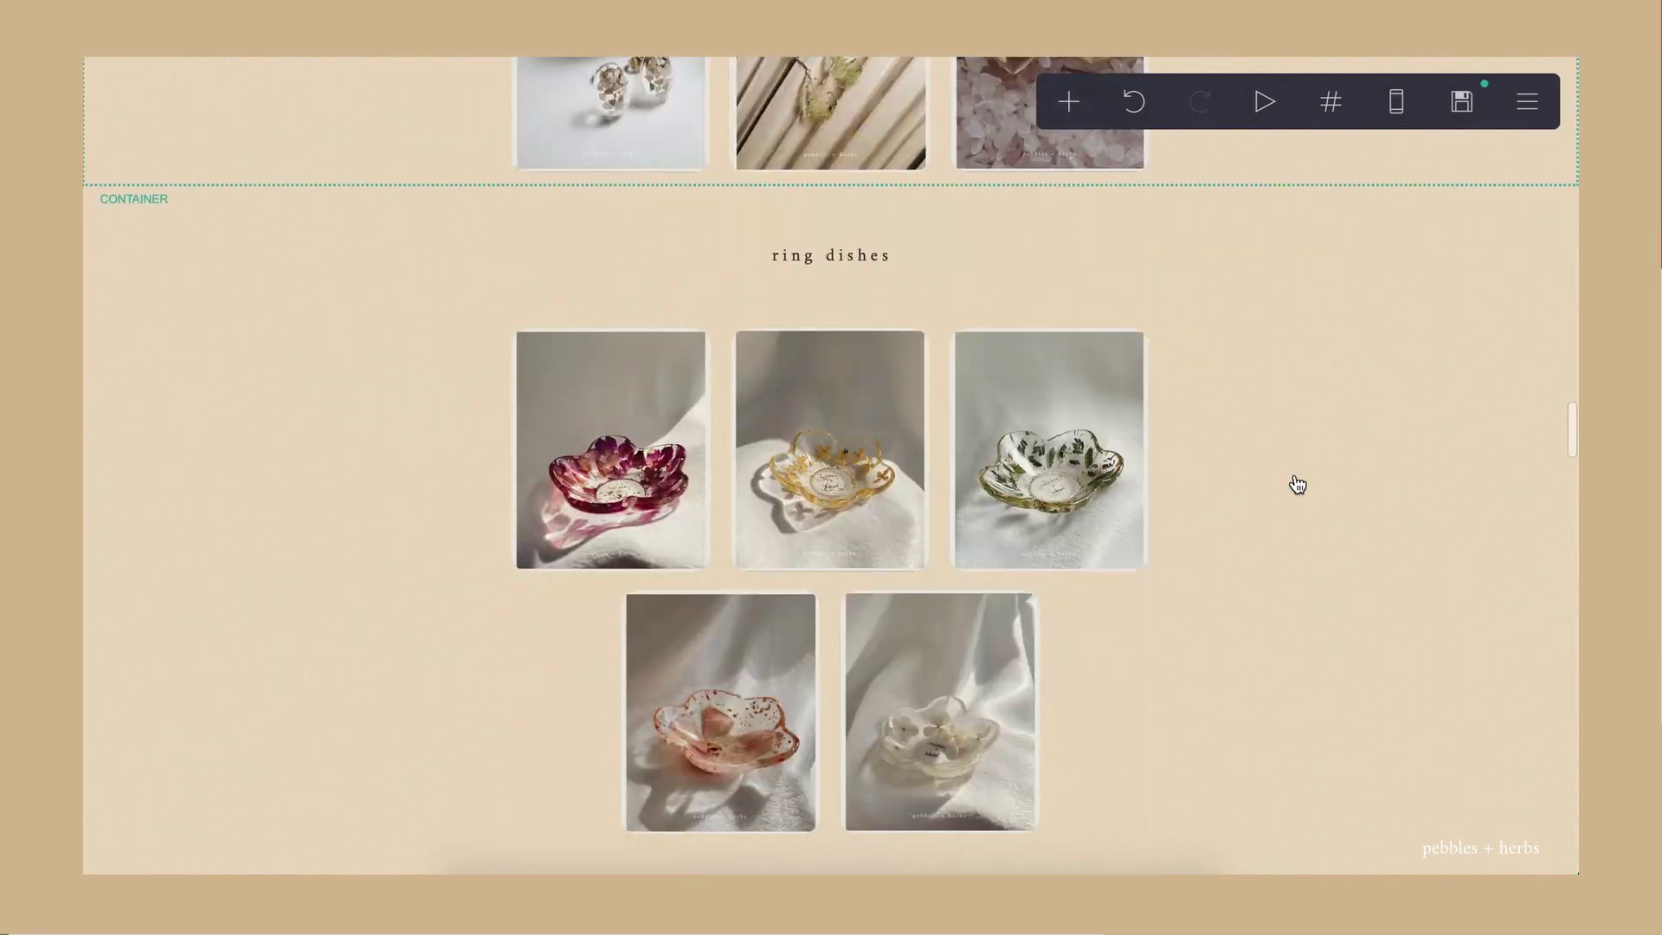
scroll(1297, 484, "down", 15)
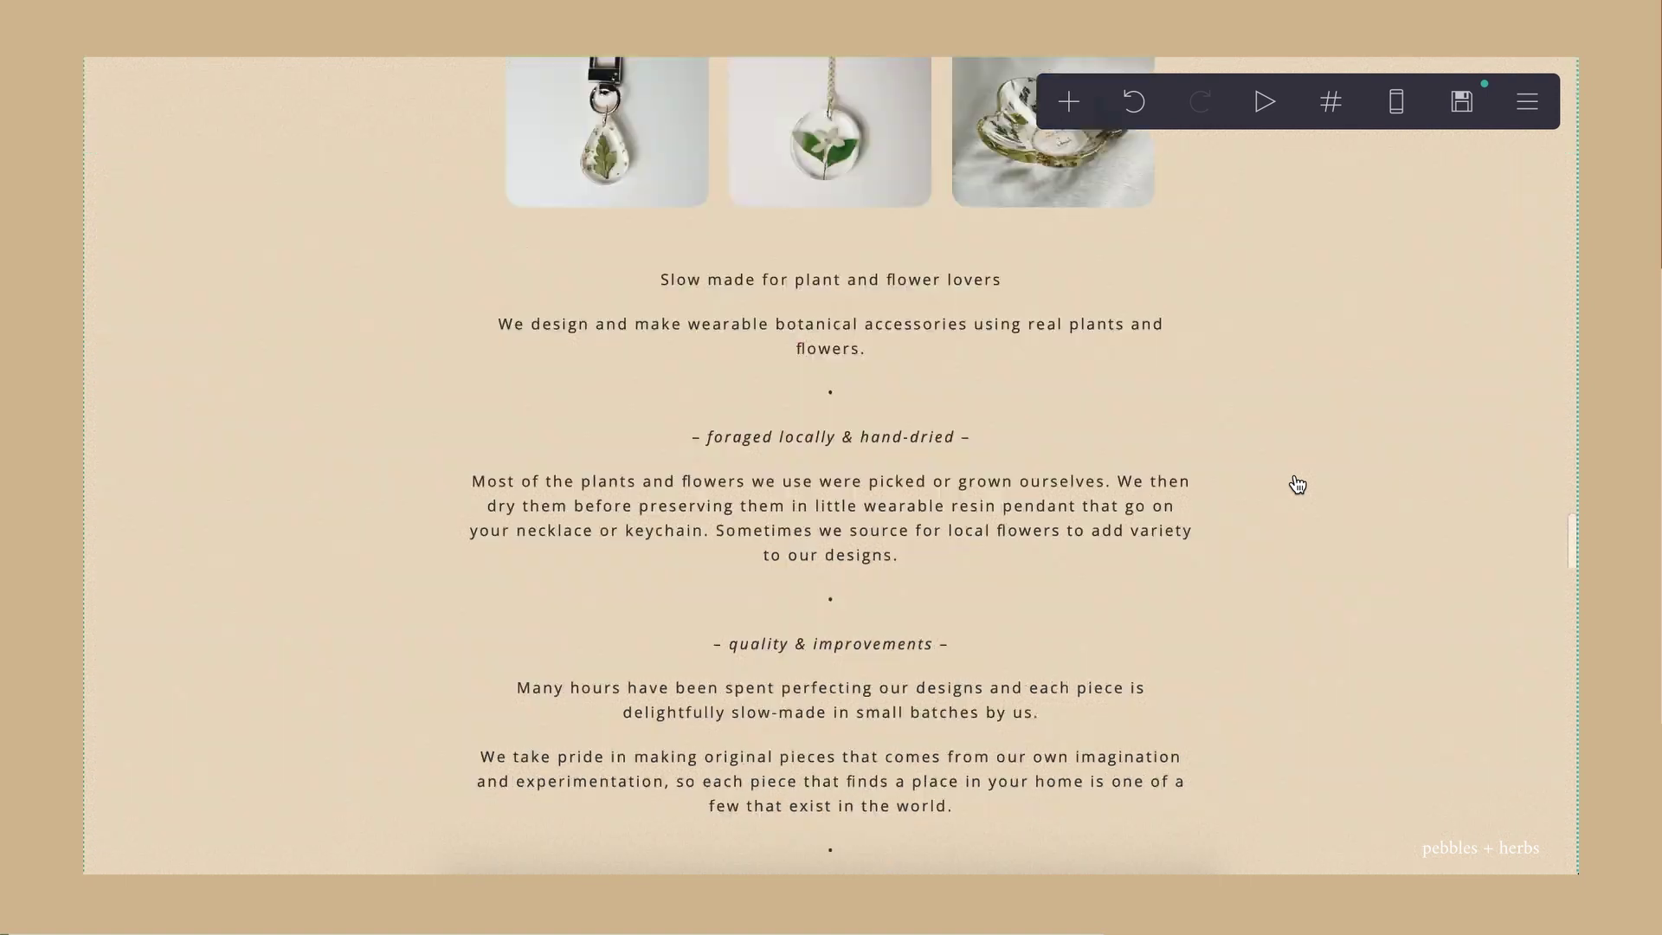
scroll(1298, 484, "down", 1)
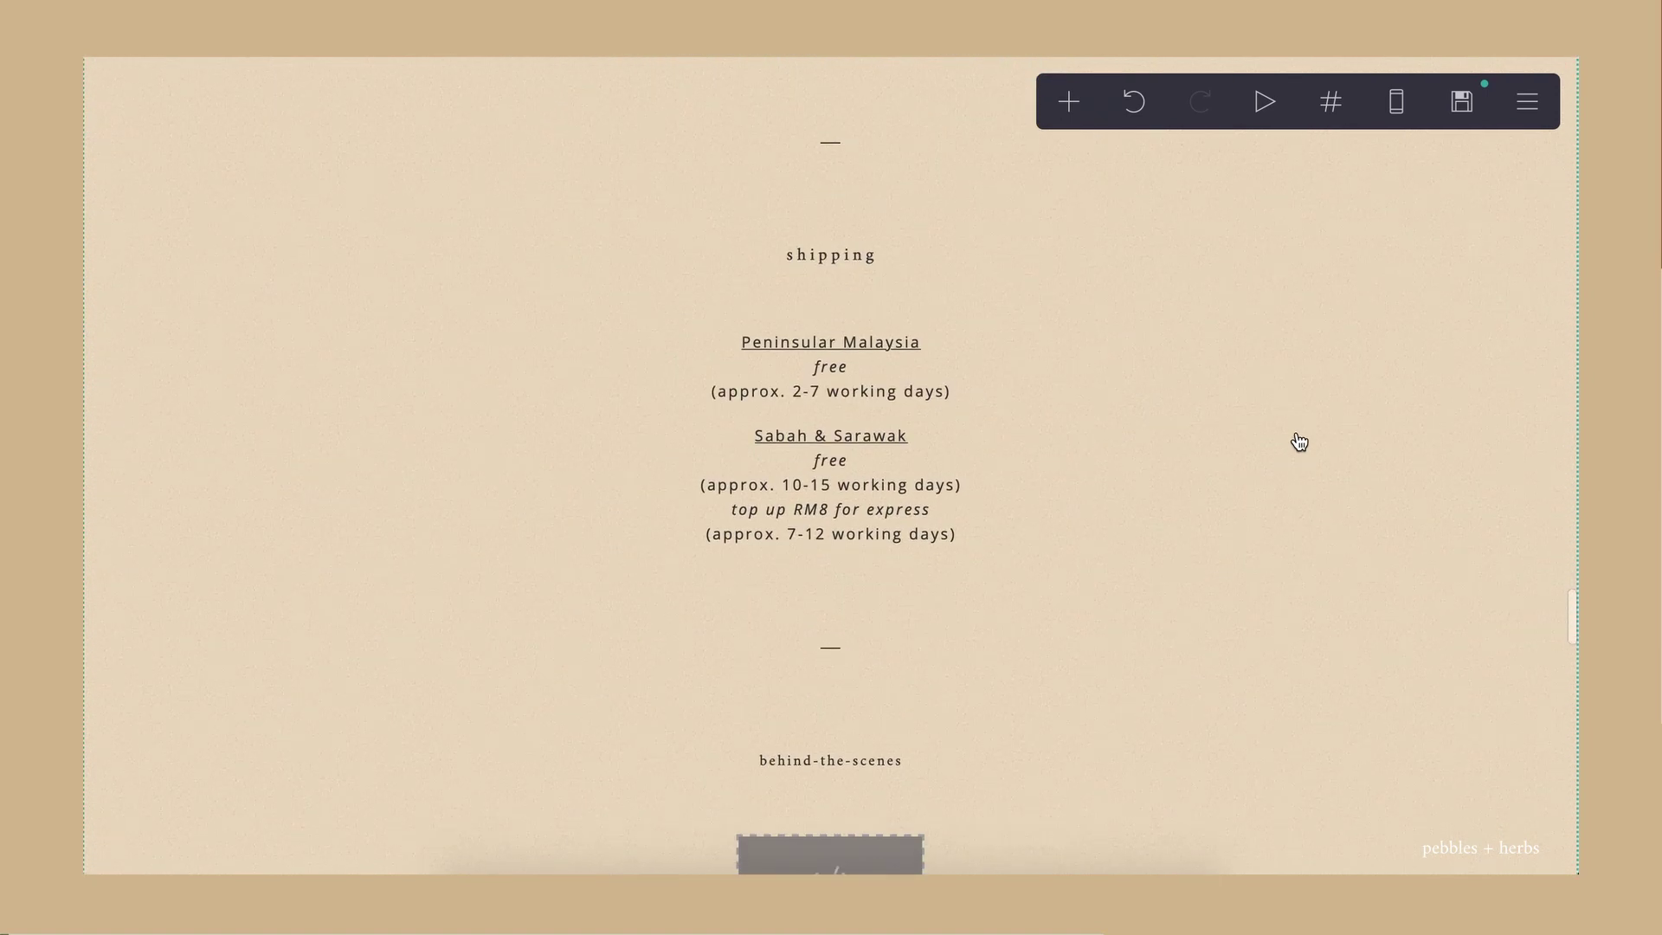
scroll(1298, 441, "down", 15)
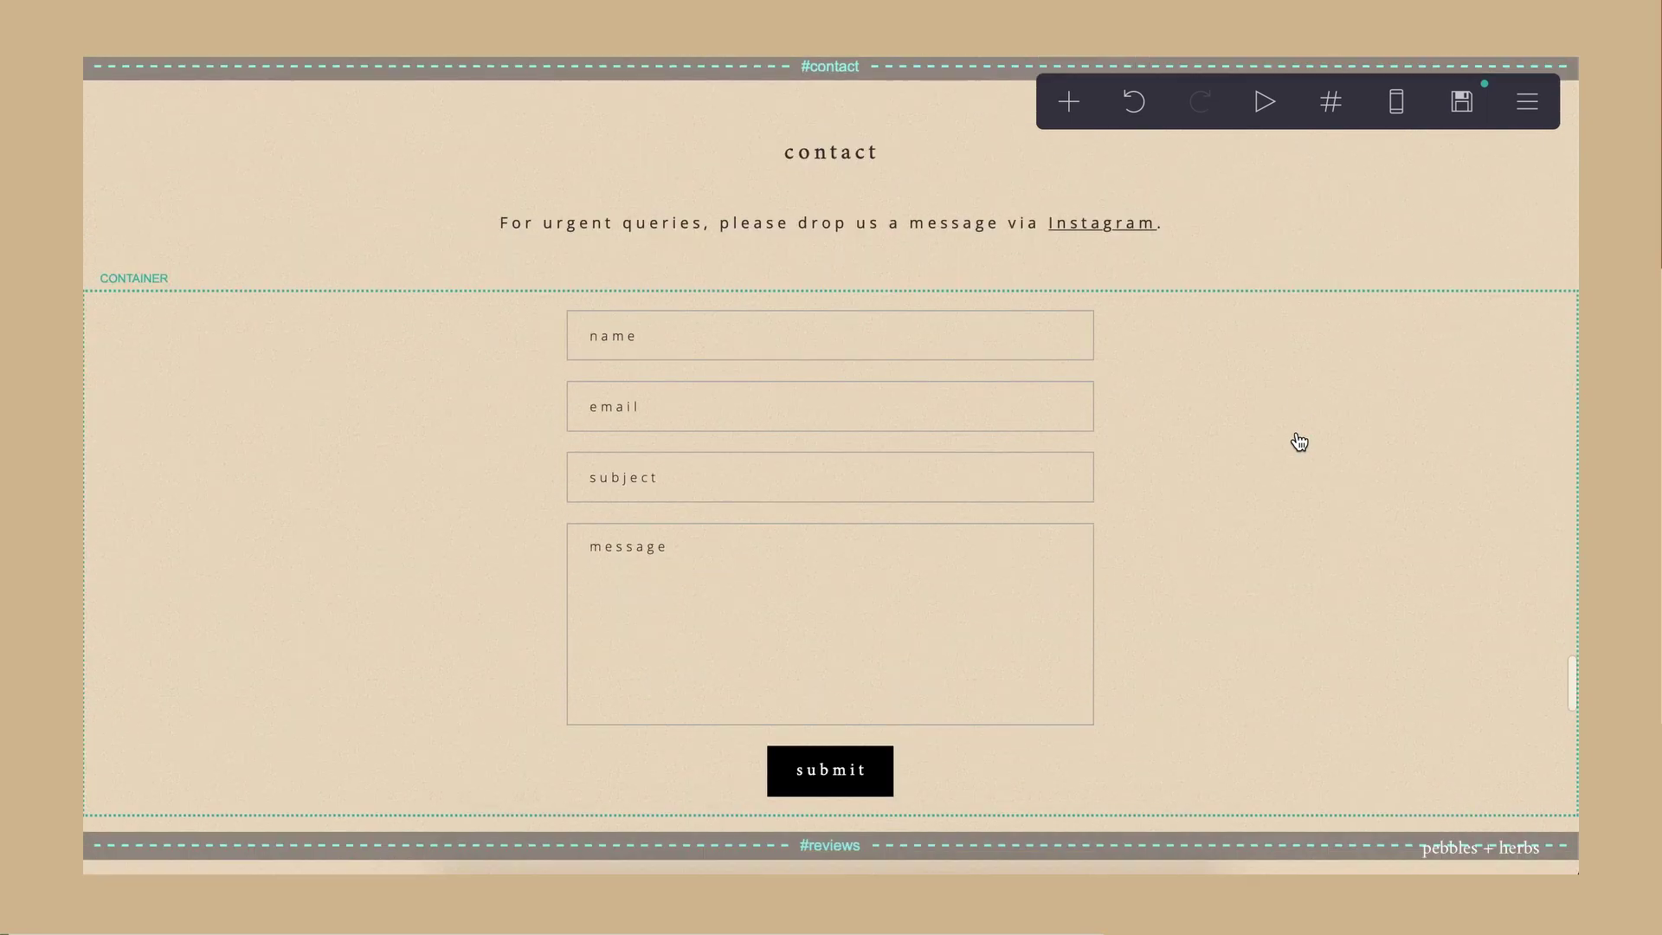
scroll(1299, 441, "down", 15)
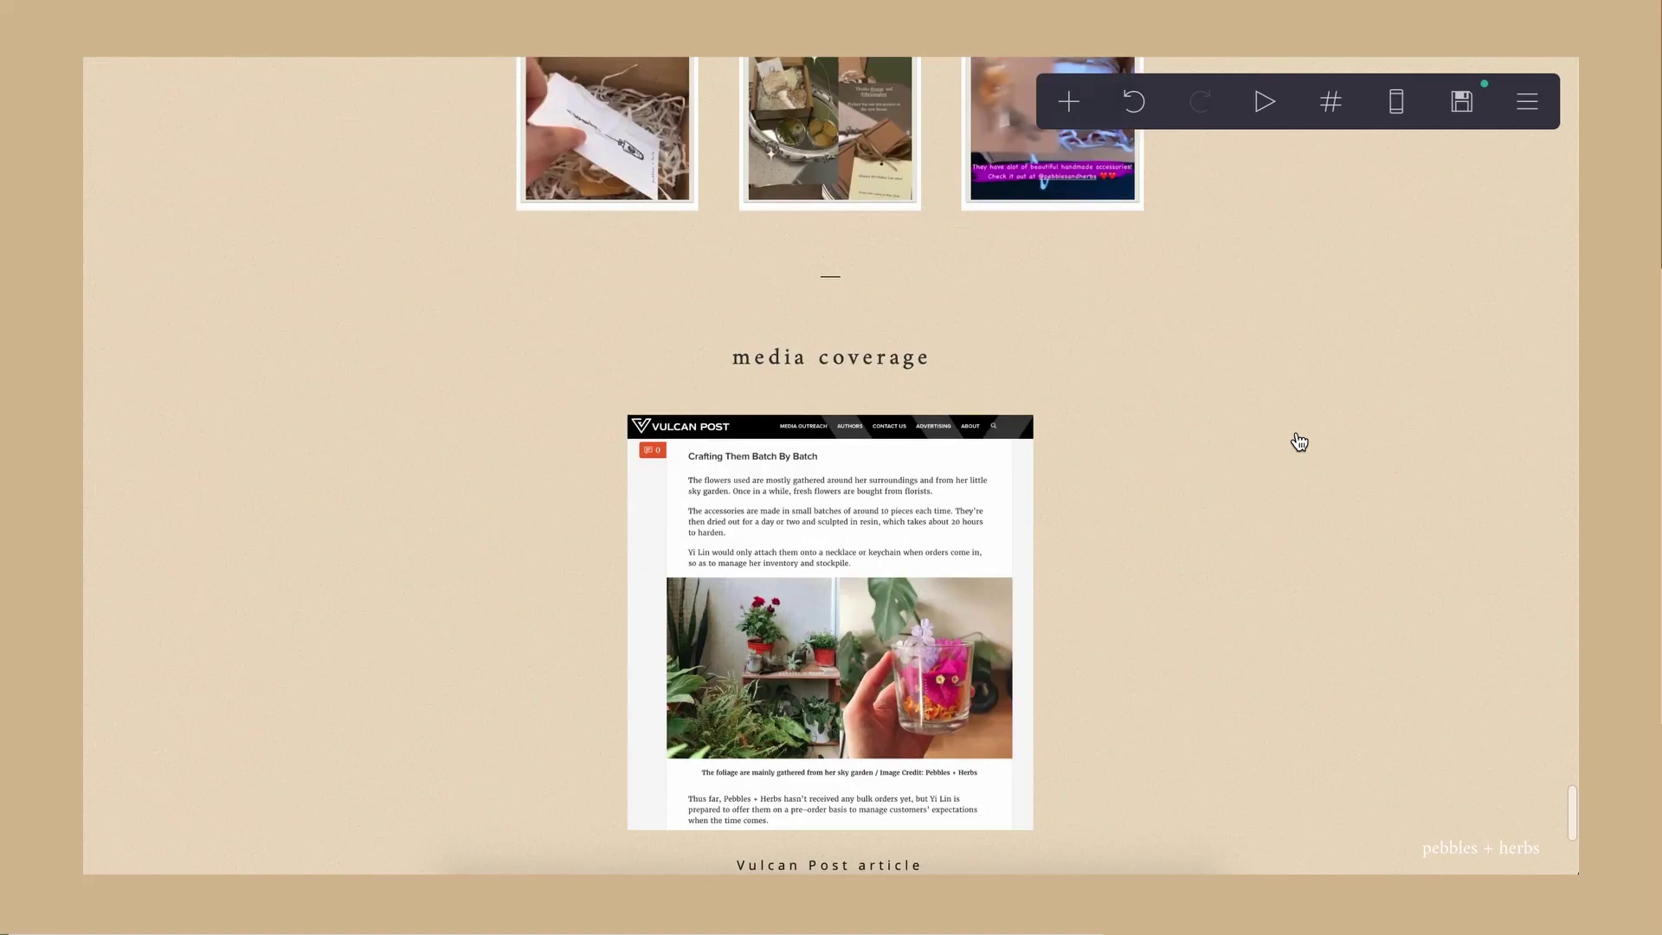
scroll(1298, 441, "down", 10)
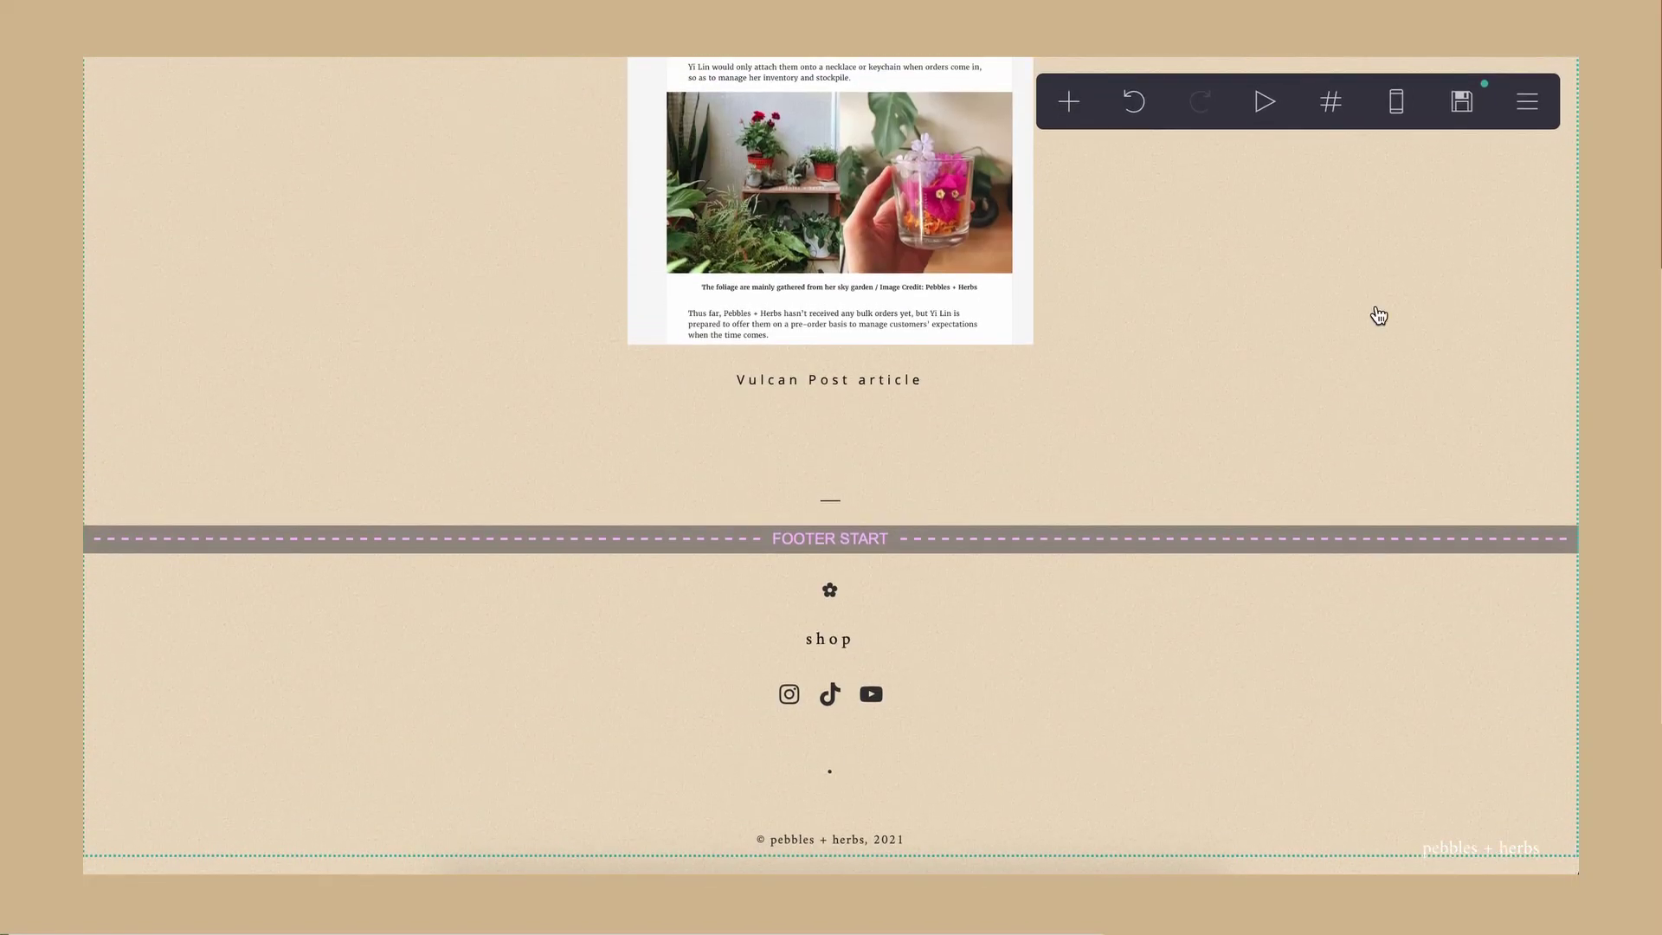
Step: Publish the site to the custom domain pebblesandherbs.com and dismiss the confirmation
left_click(1463, 102)
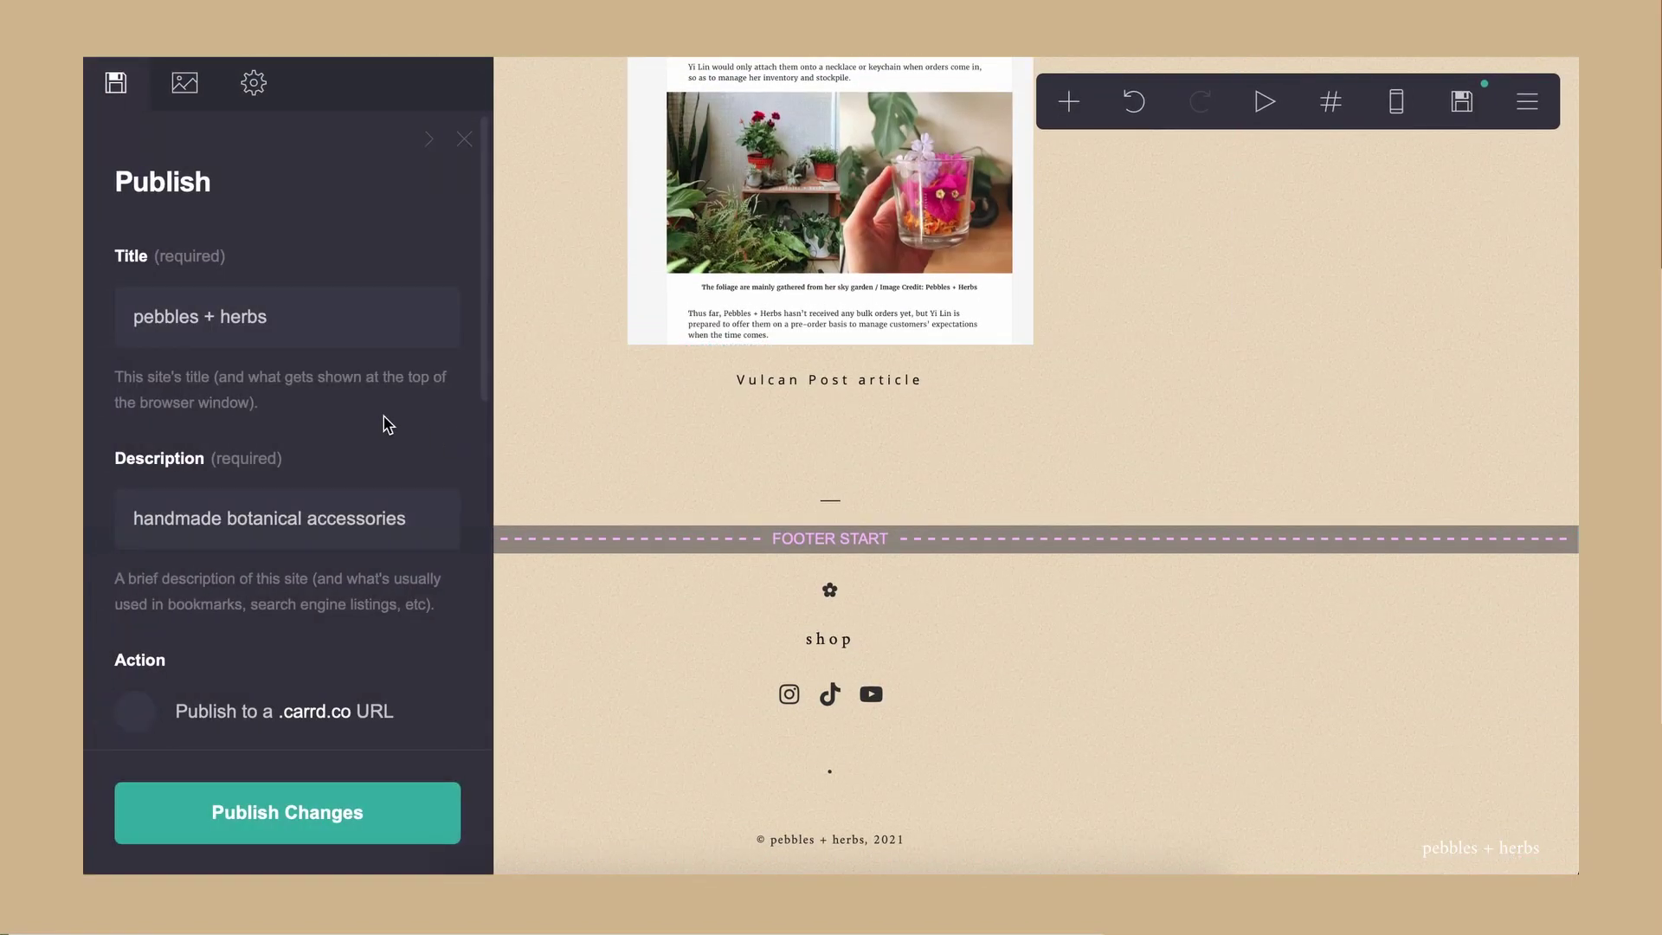
scroll(387, 424, "down", 7)
scroll(320, 387, "up", 3)
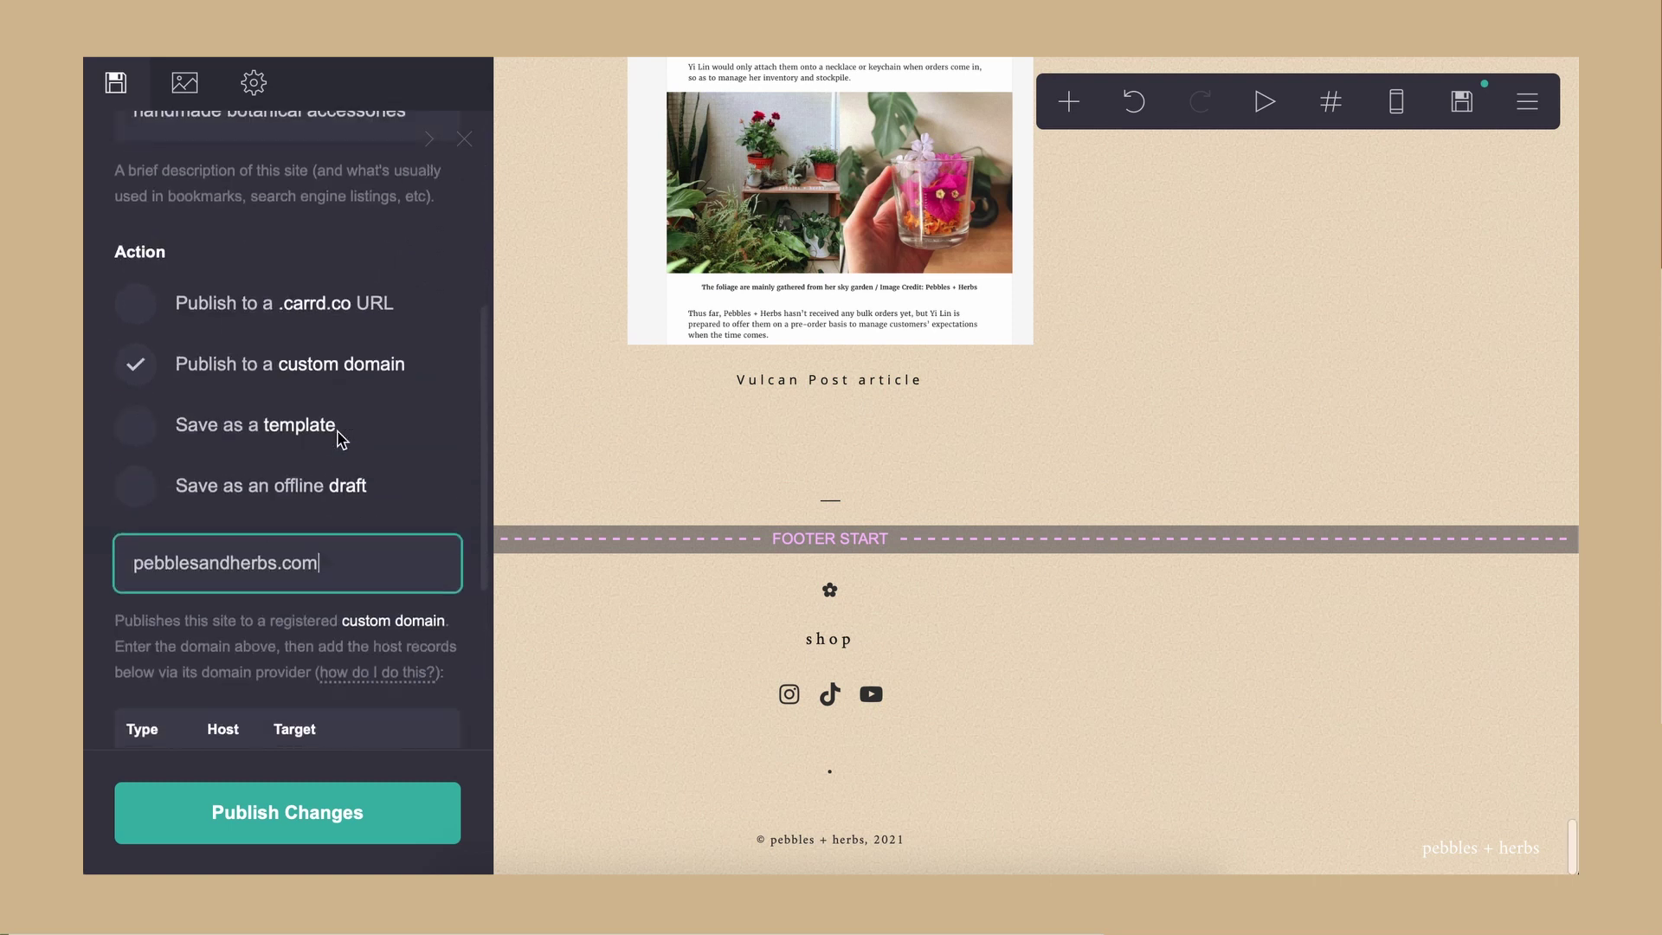
scroll(341, 434, "down", 5)
left_click(275, 803)
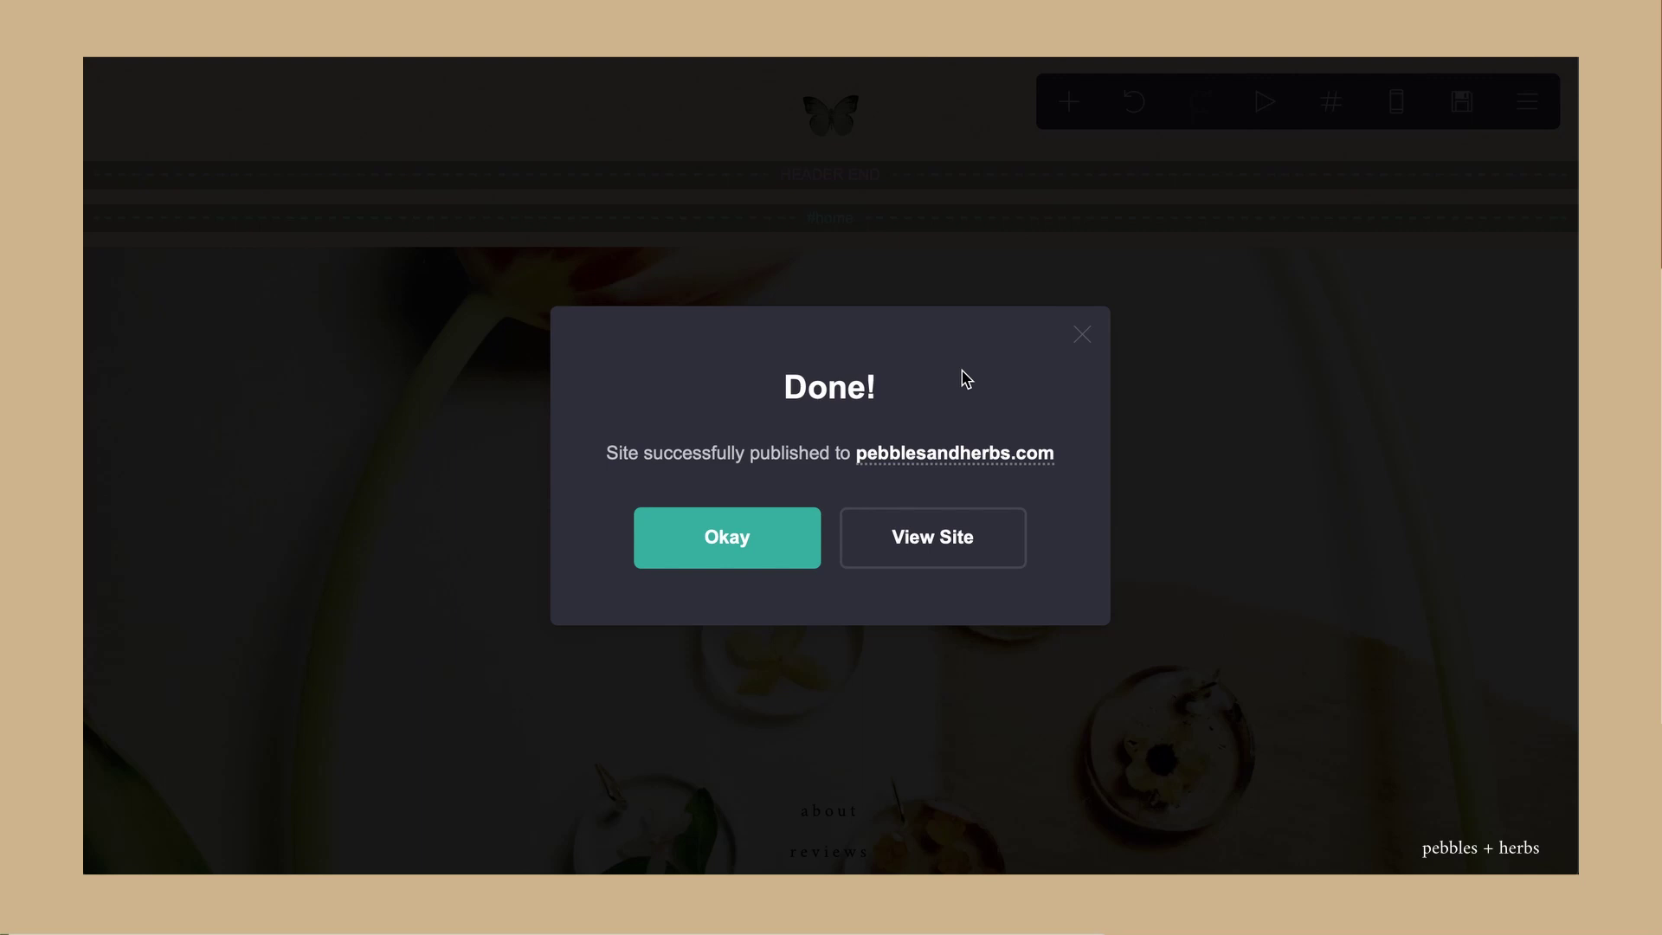
left_click(746, 556)
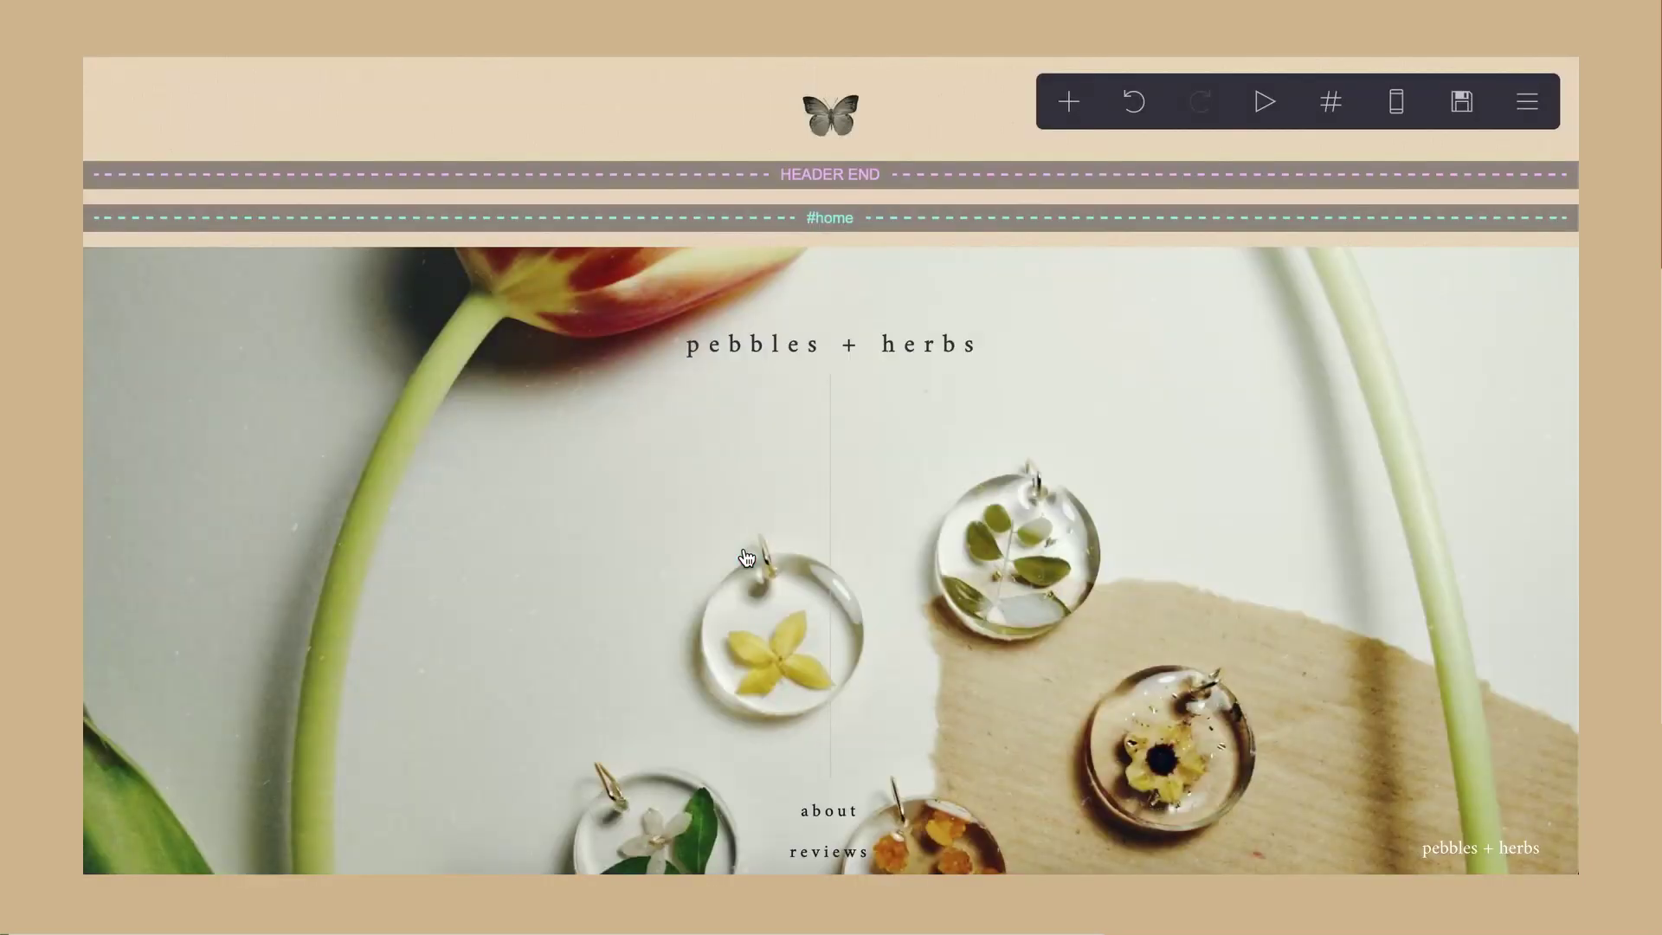
Step: Open the published site in a new browser tab via View Site and scroll through it
left_click(1527, 109)
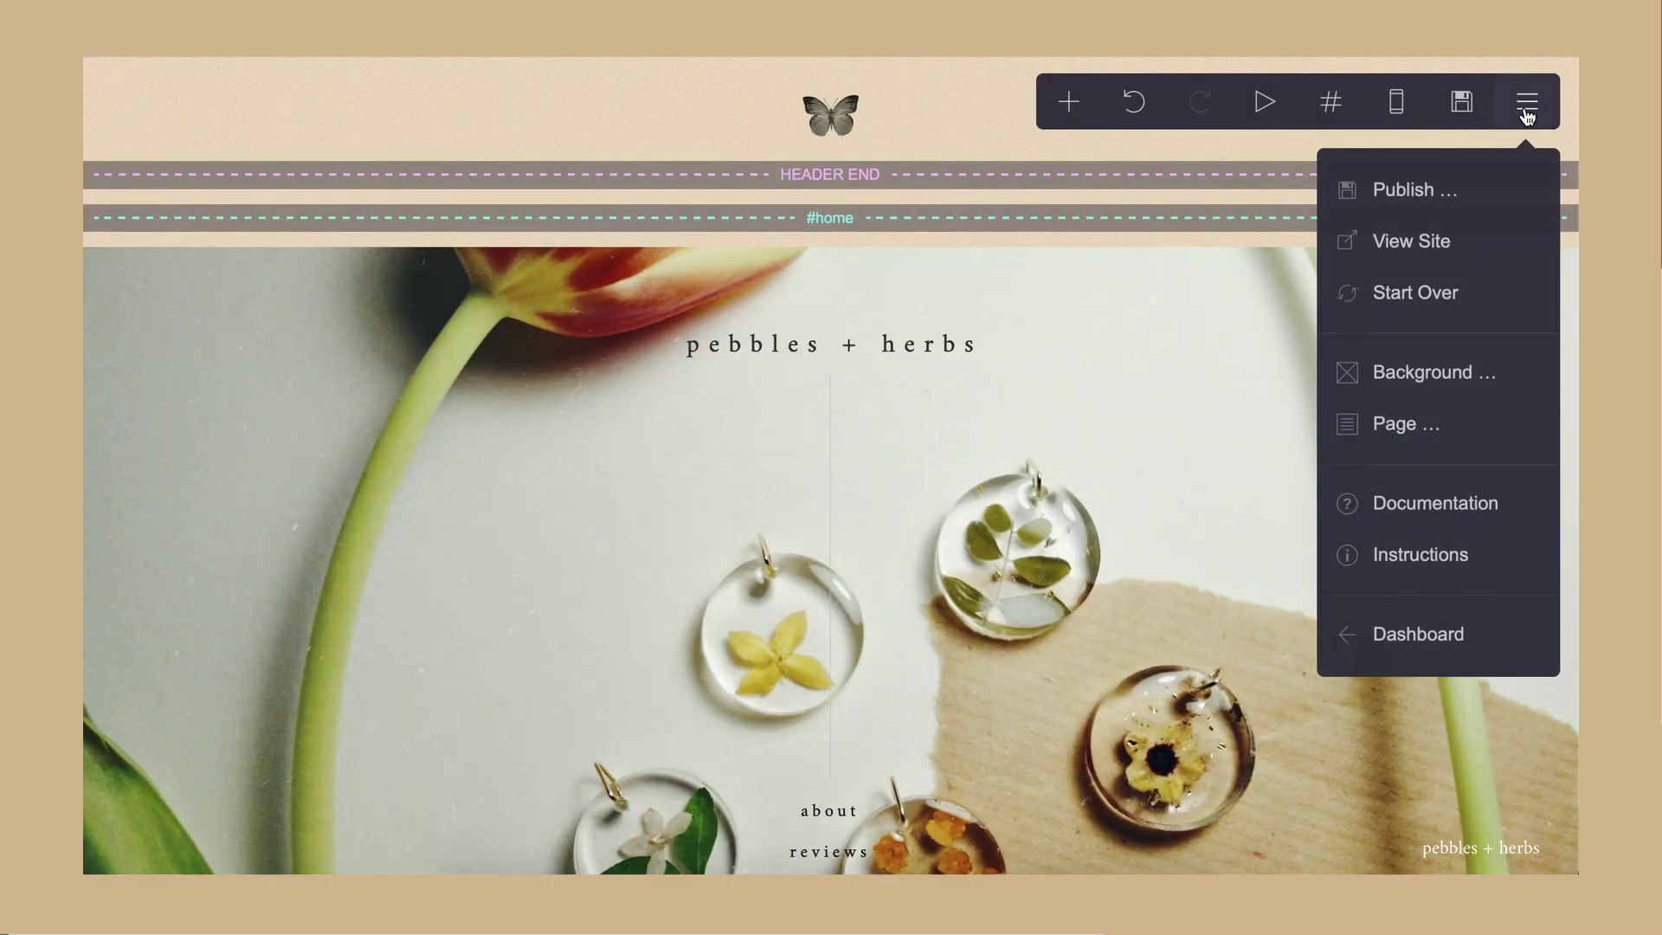
left_click(1411, 241)
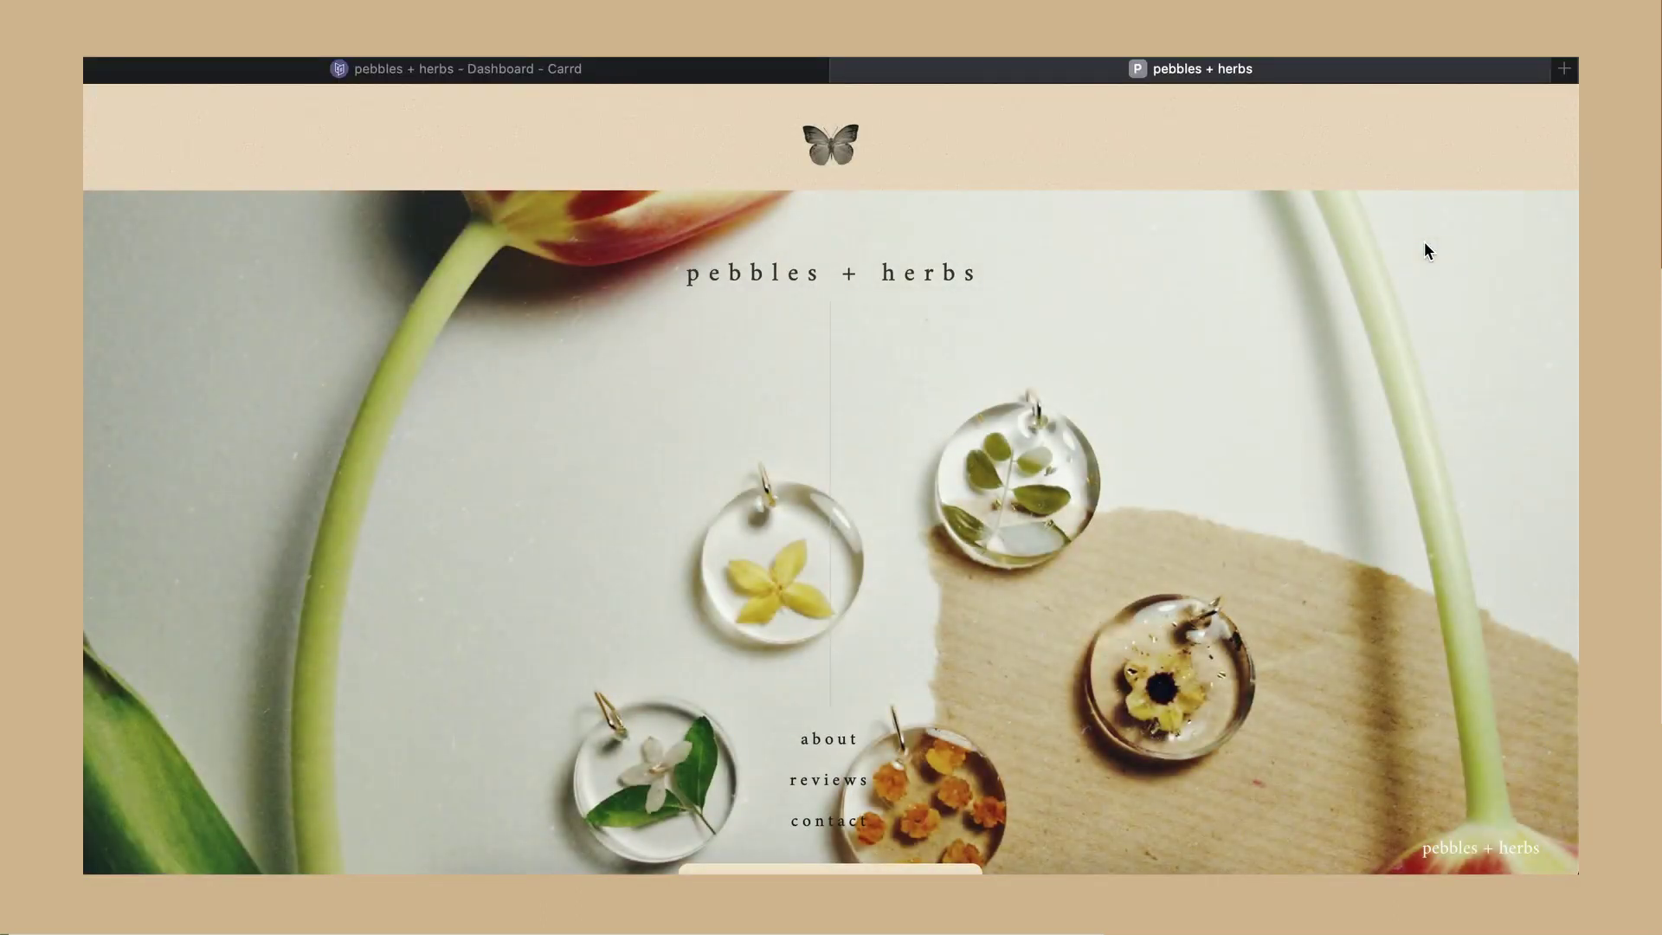
scroll(1427, 251, "down", 5)
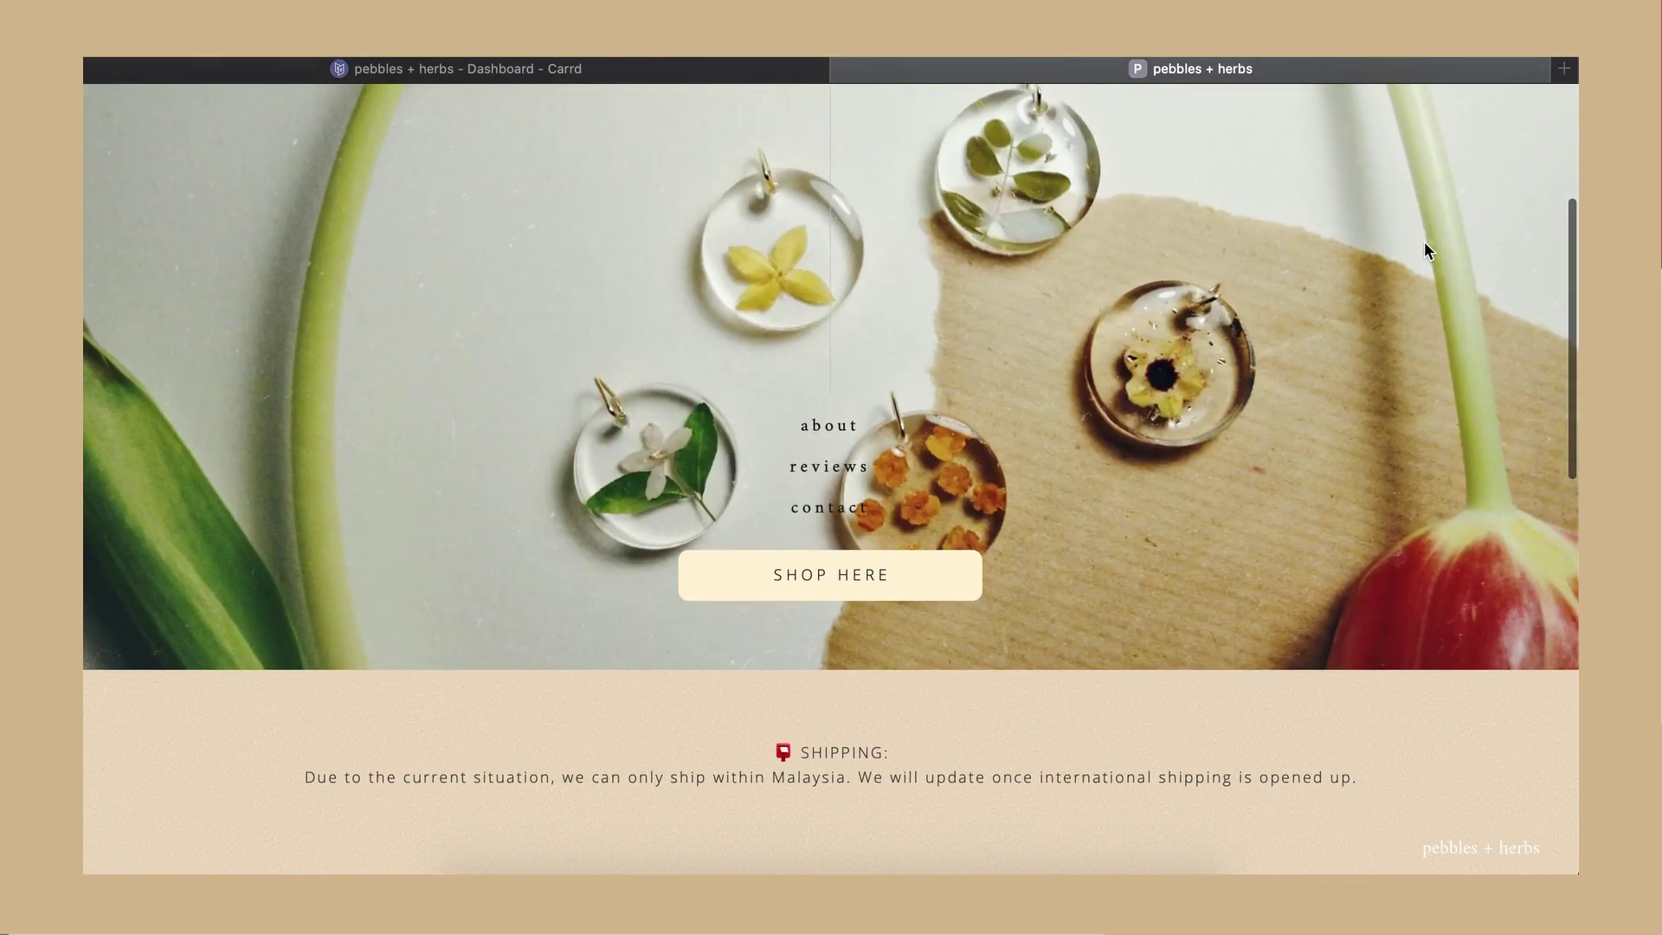
scroll(1425, 251, "down", 3)
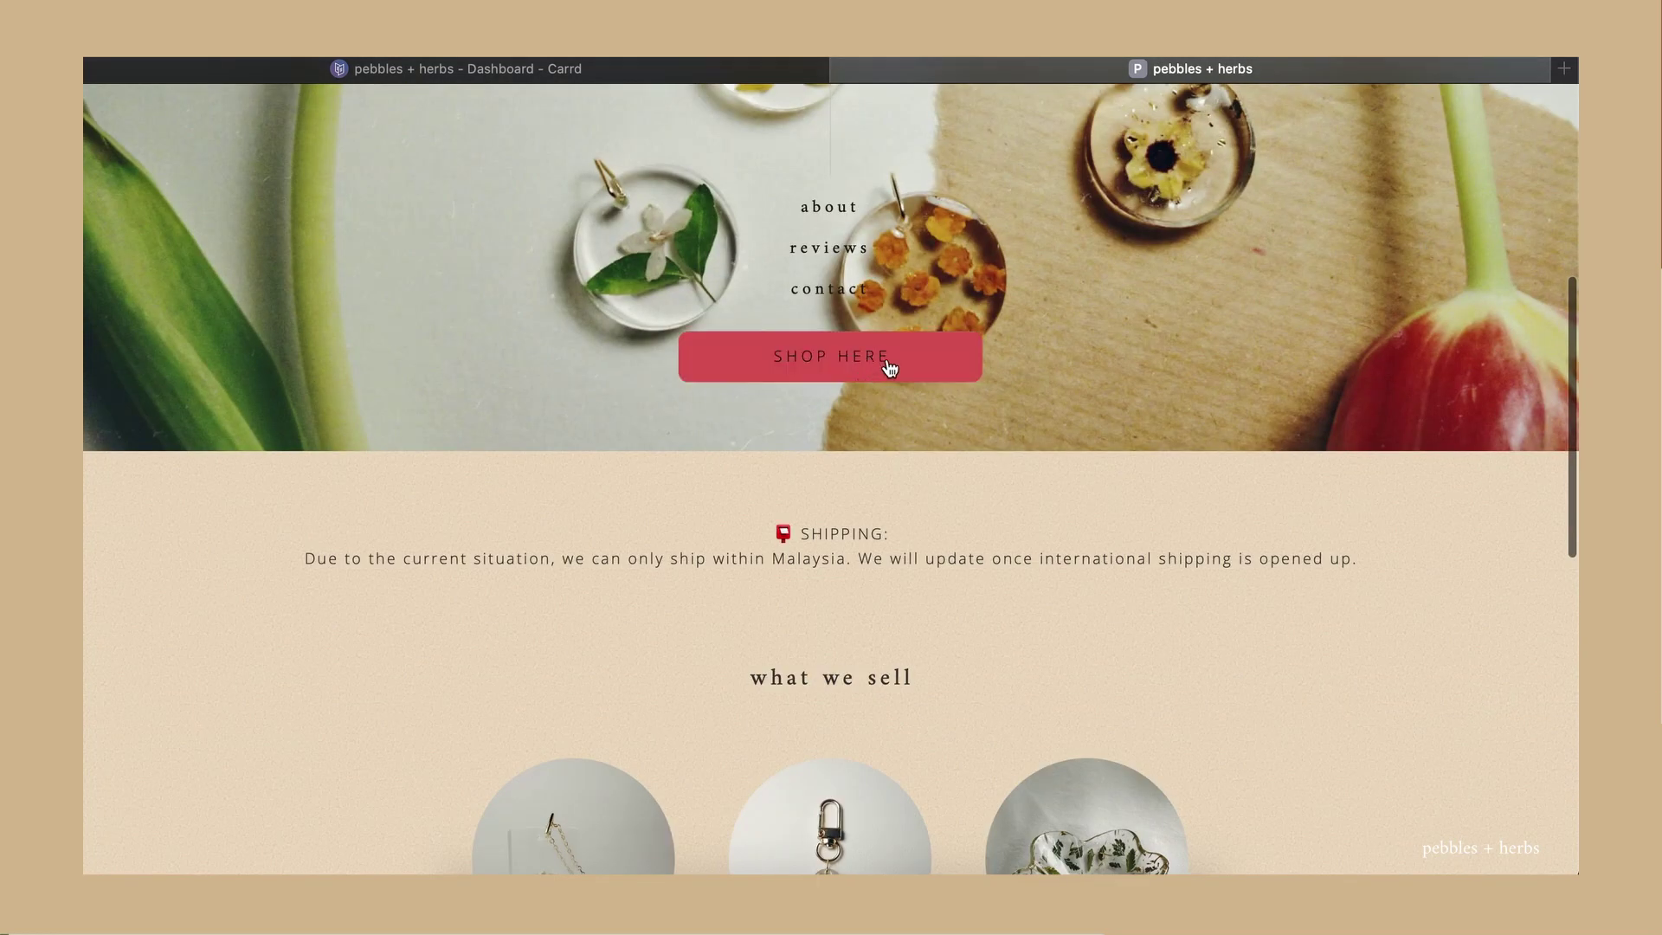
scroll(1100, 260, "down", 6)
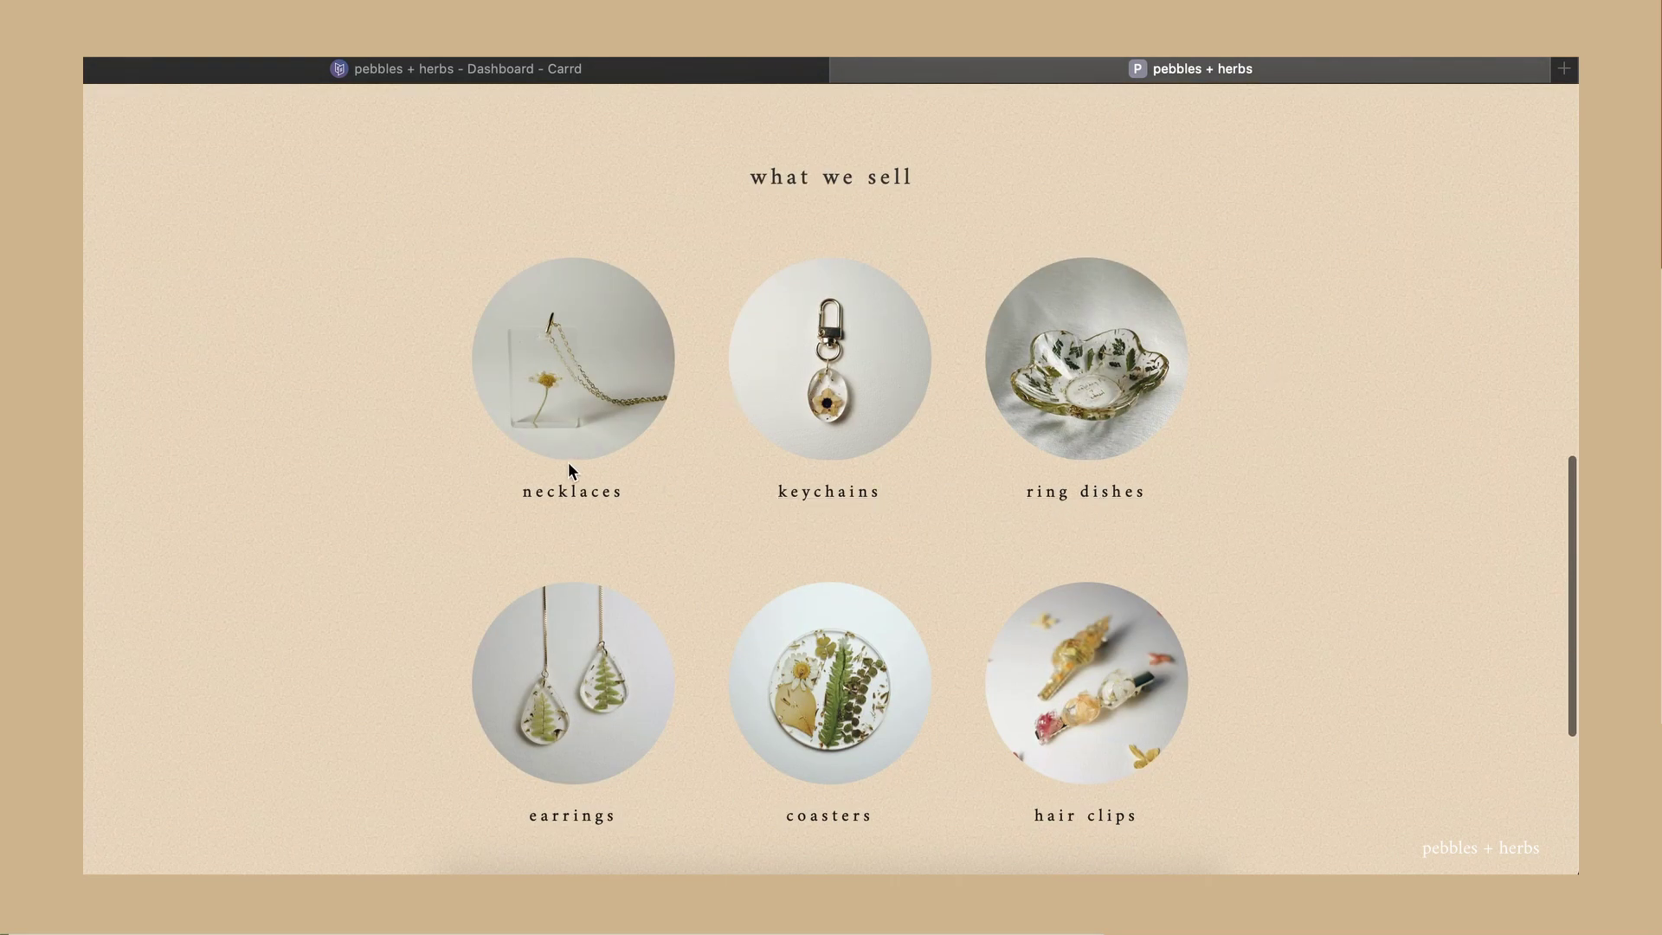
scroll(709, 505, "down", 5)
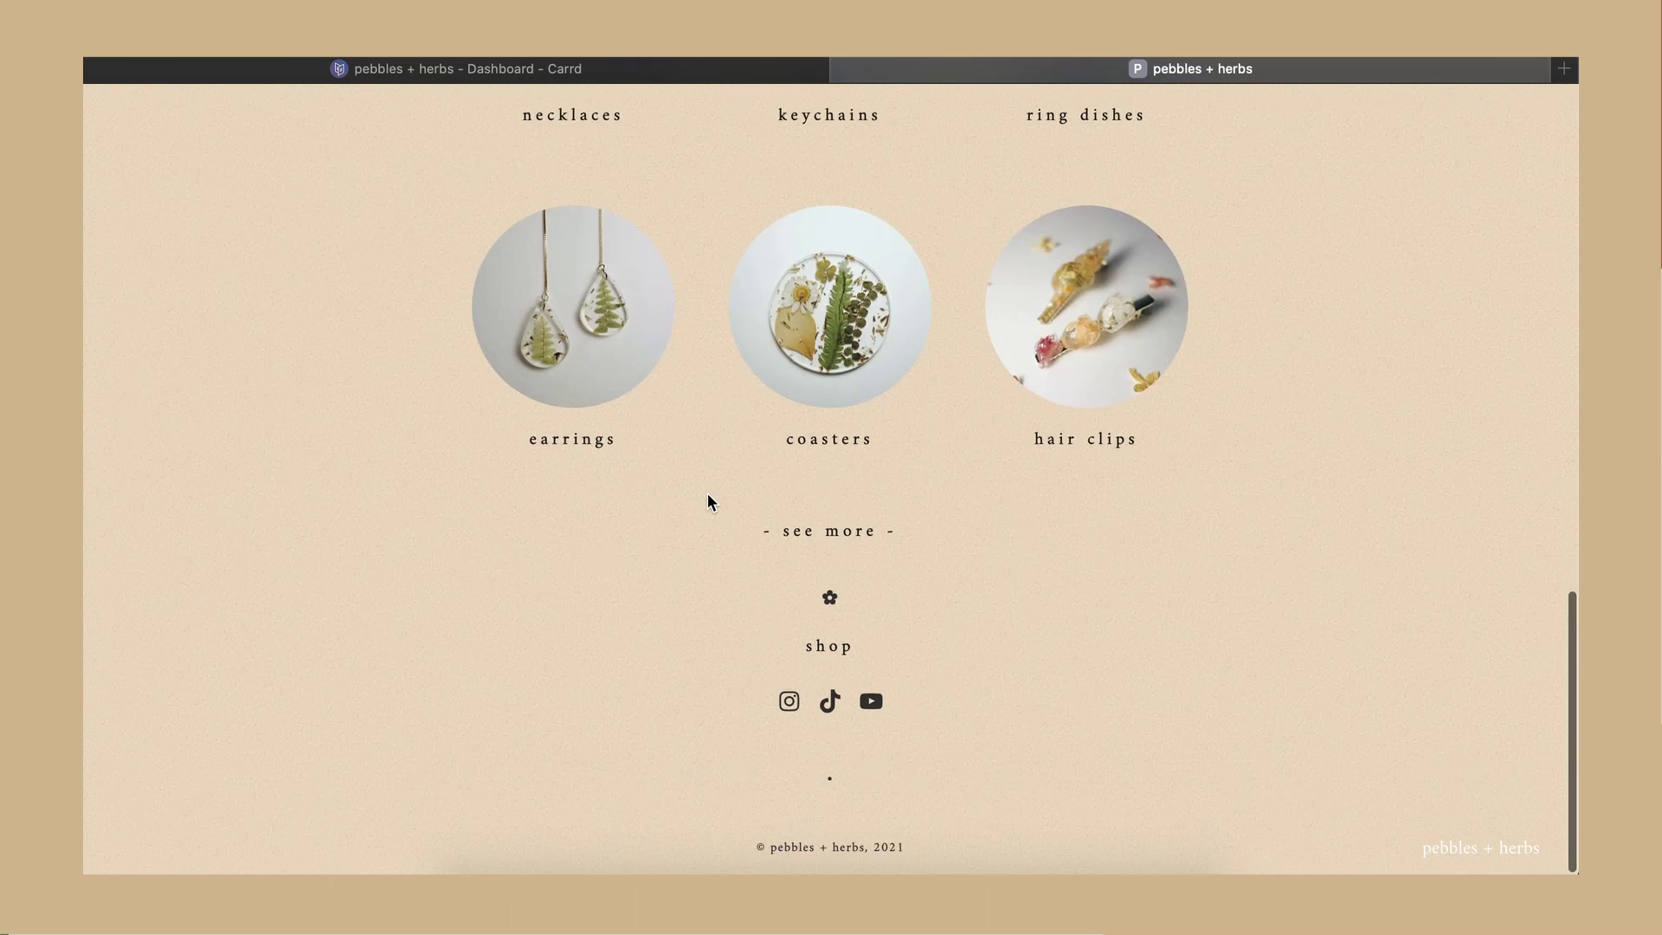
scroll(606, 406, "up", 2)
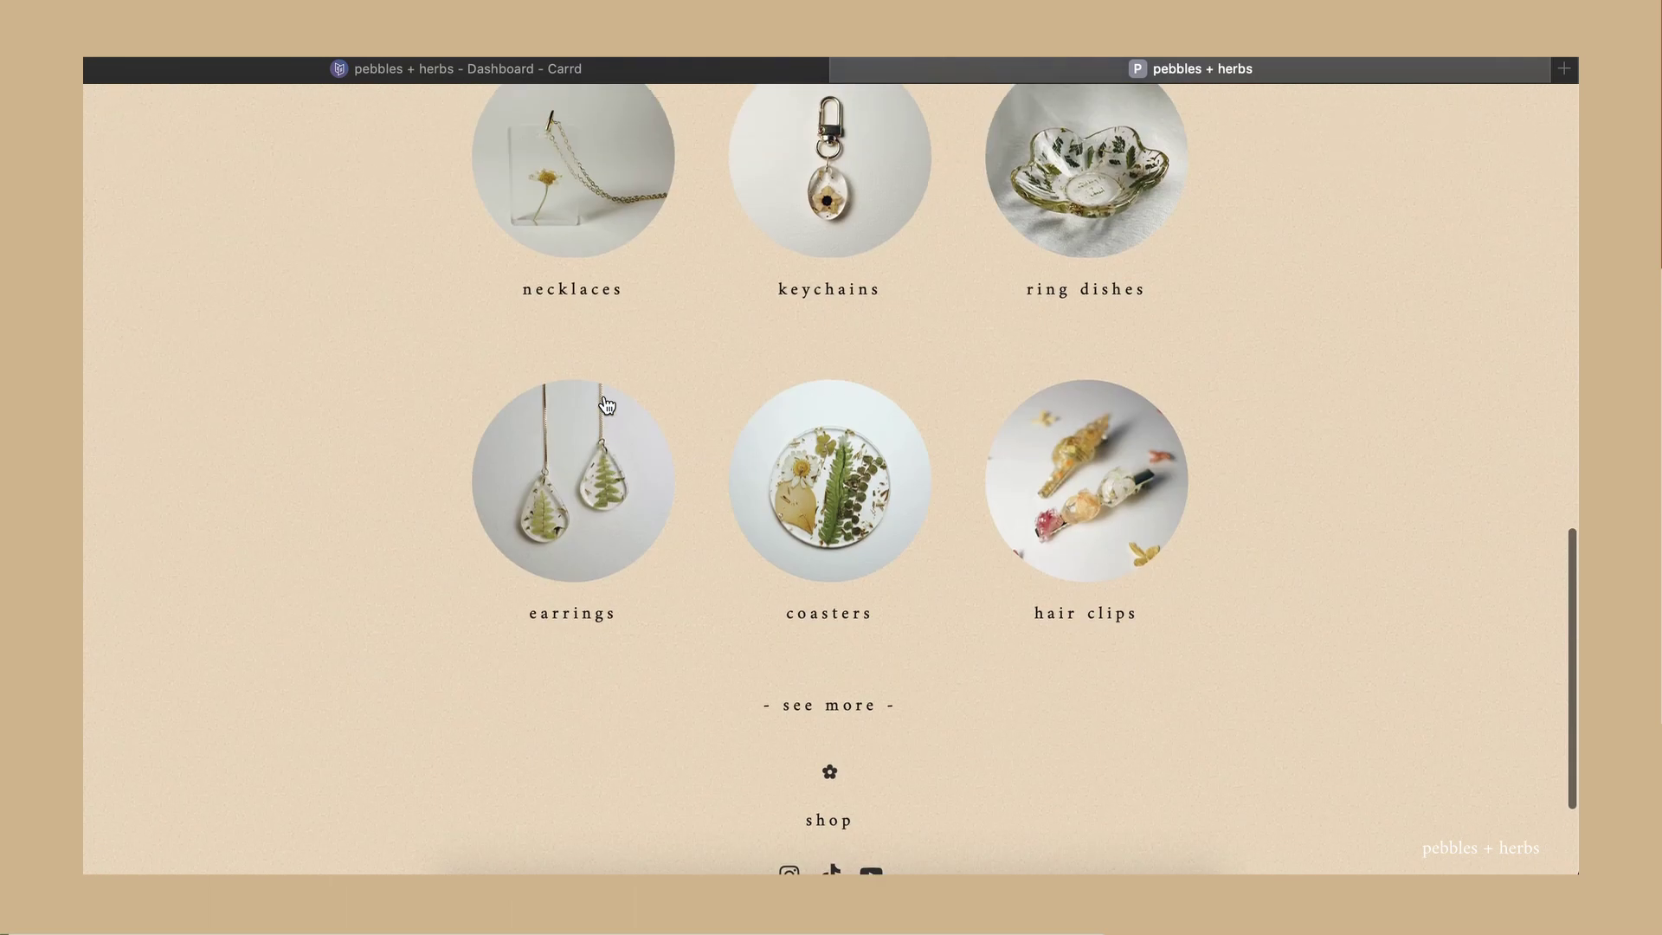
Step: Test the necklaces and see more product links on the live site
left_click(573, 290)
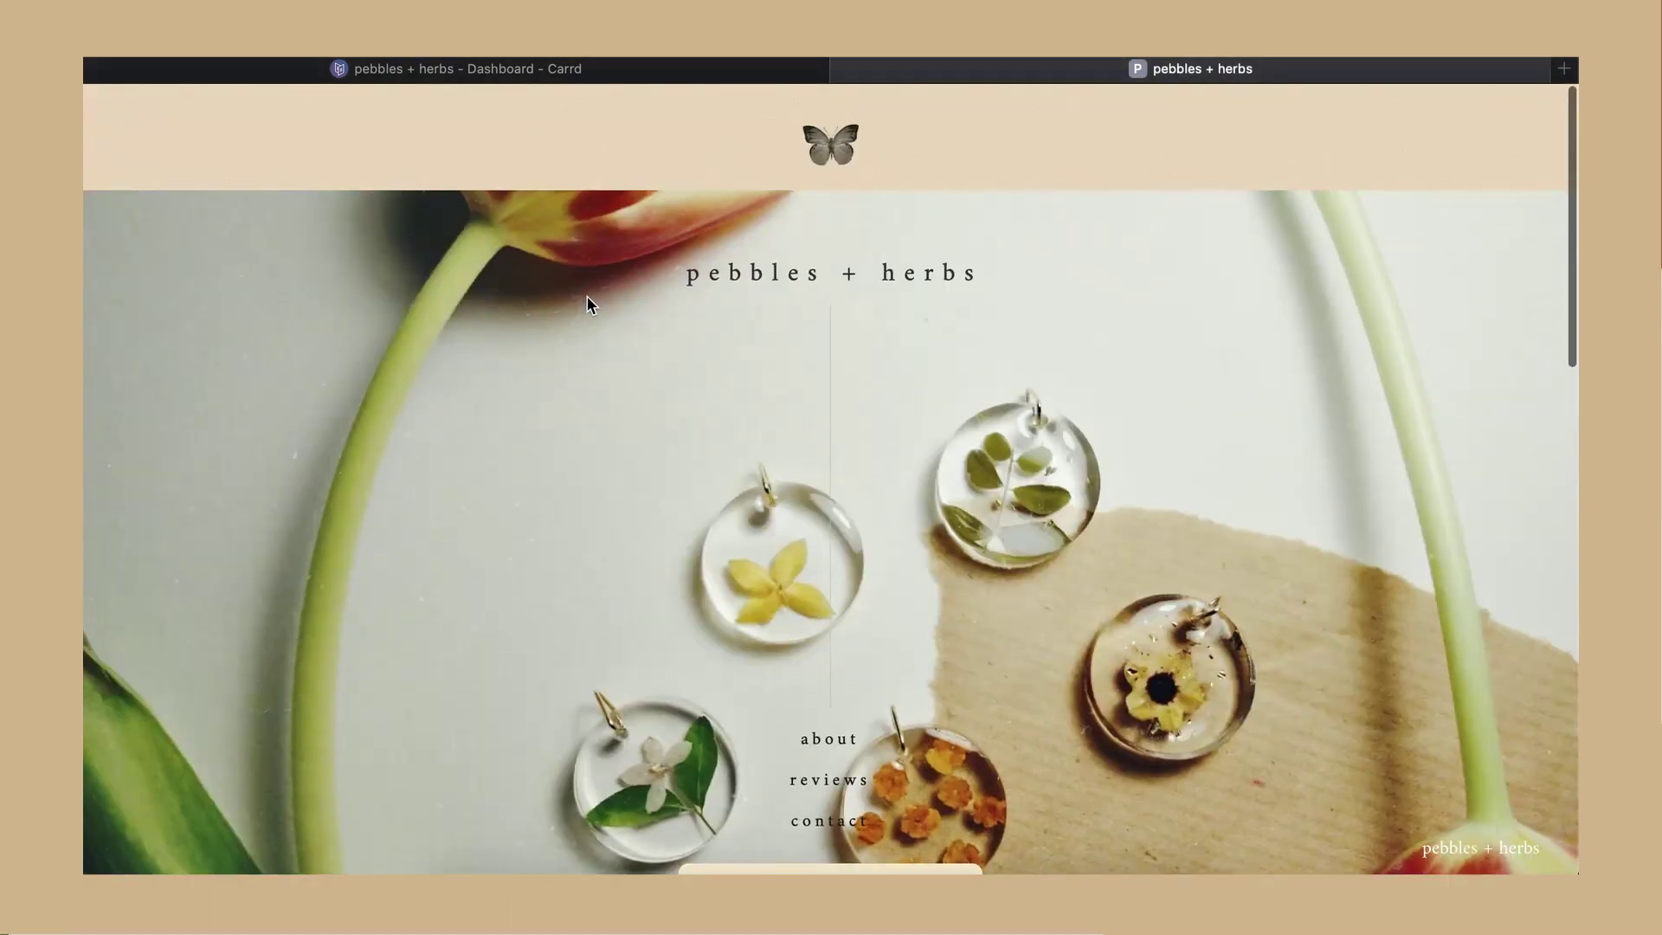
scroll(788, 406, "down", 10)
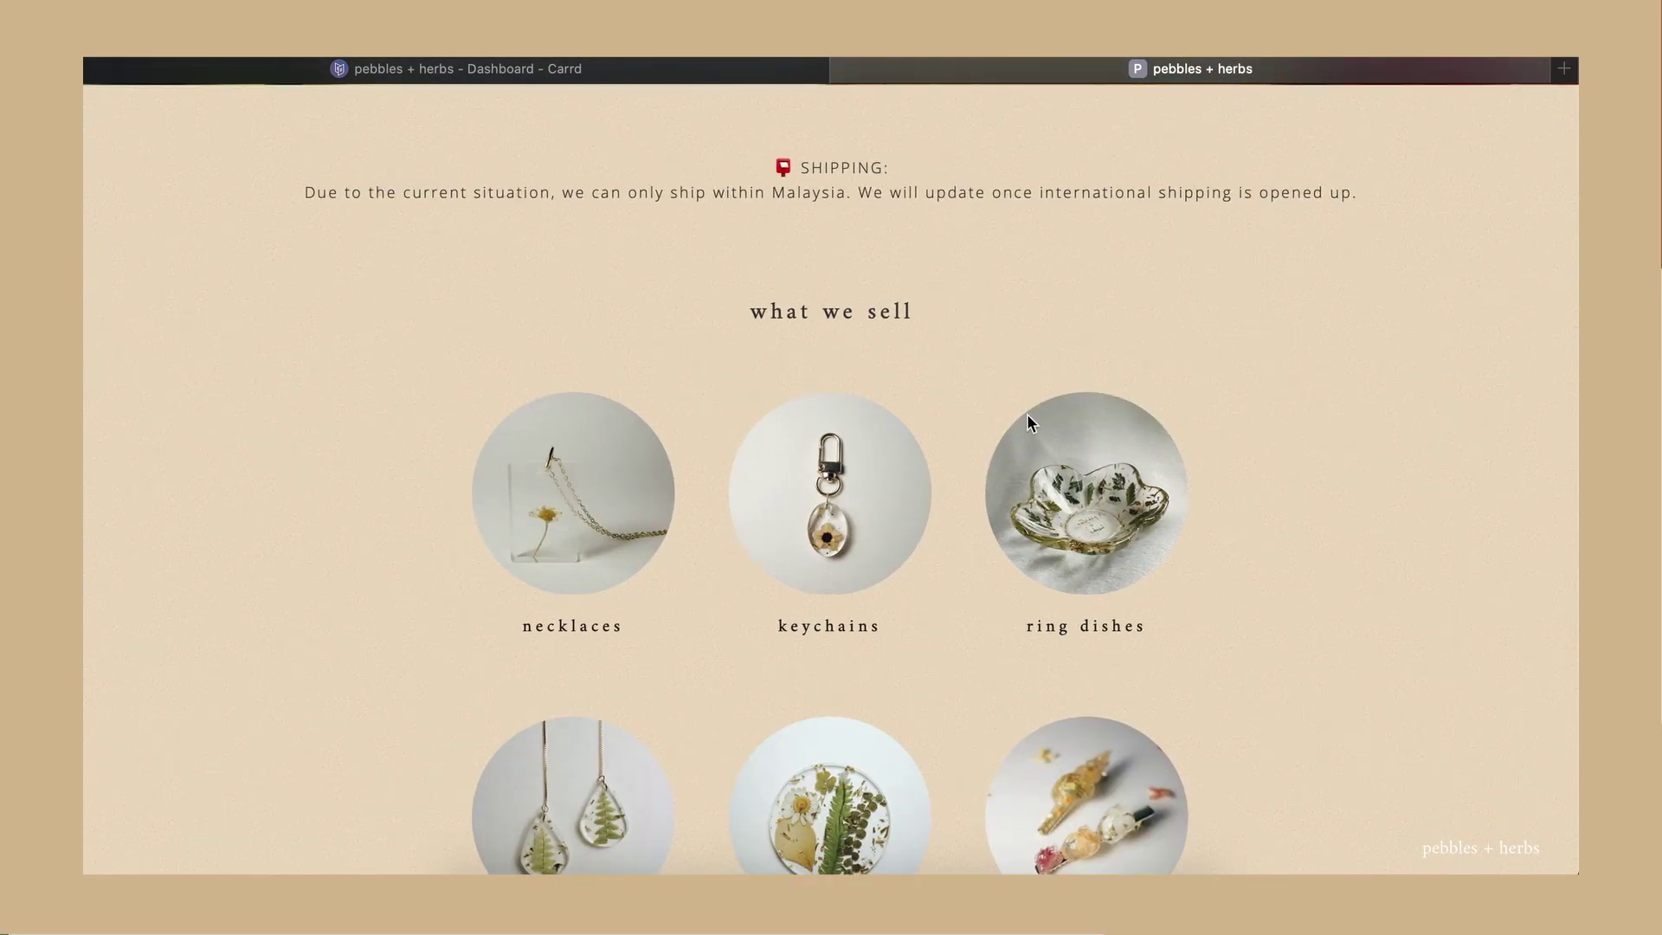
scroll(1028, 416, "down", 6)
scroll(1028, 422, "down", 1)
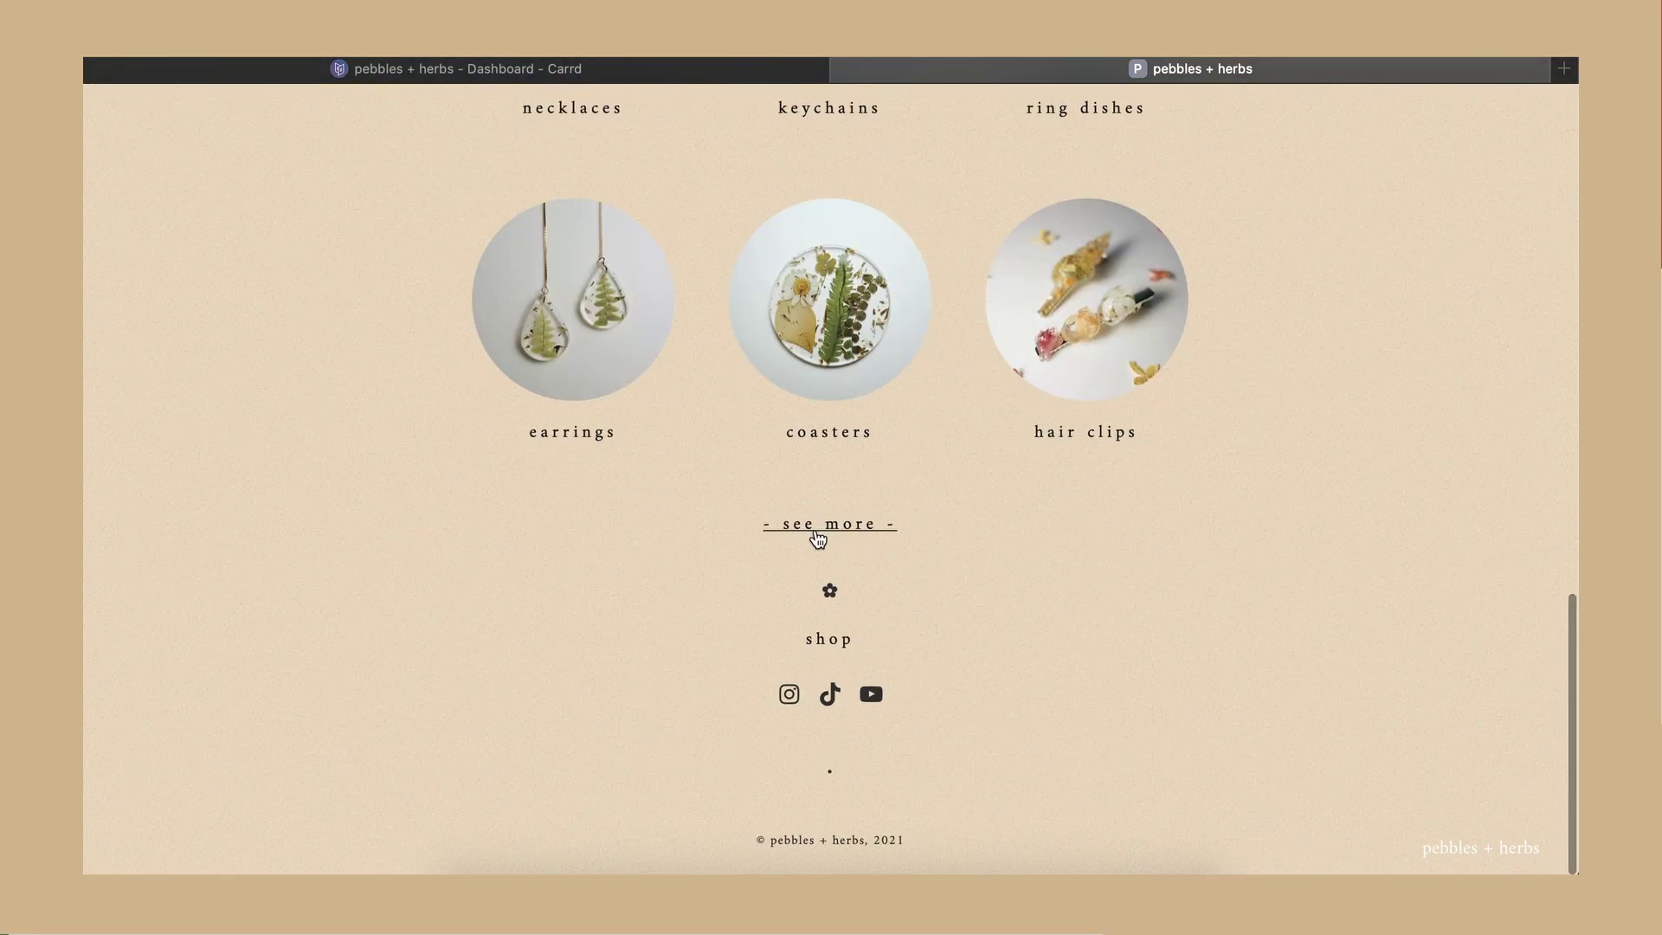
left_click(818, 535)
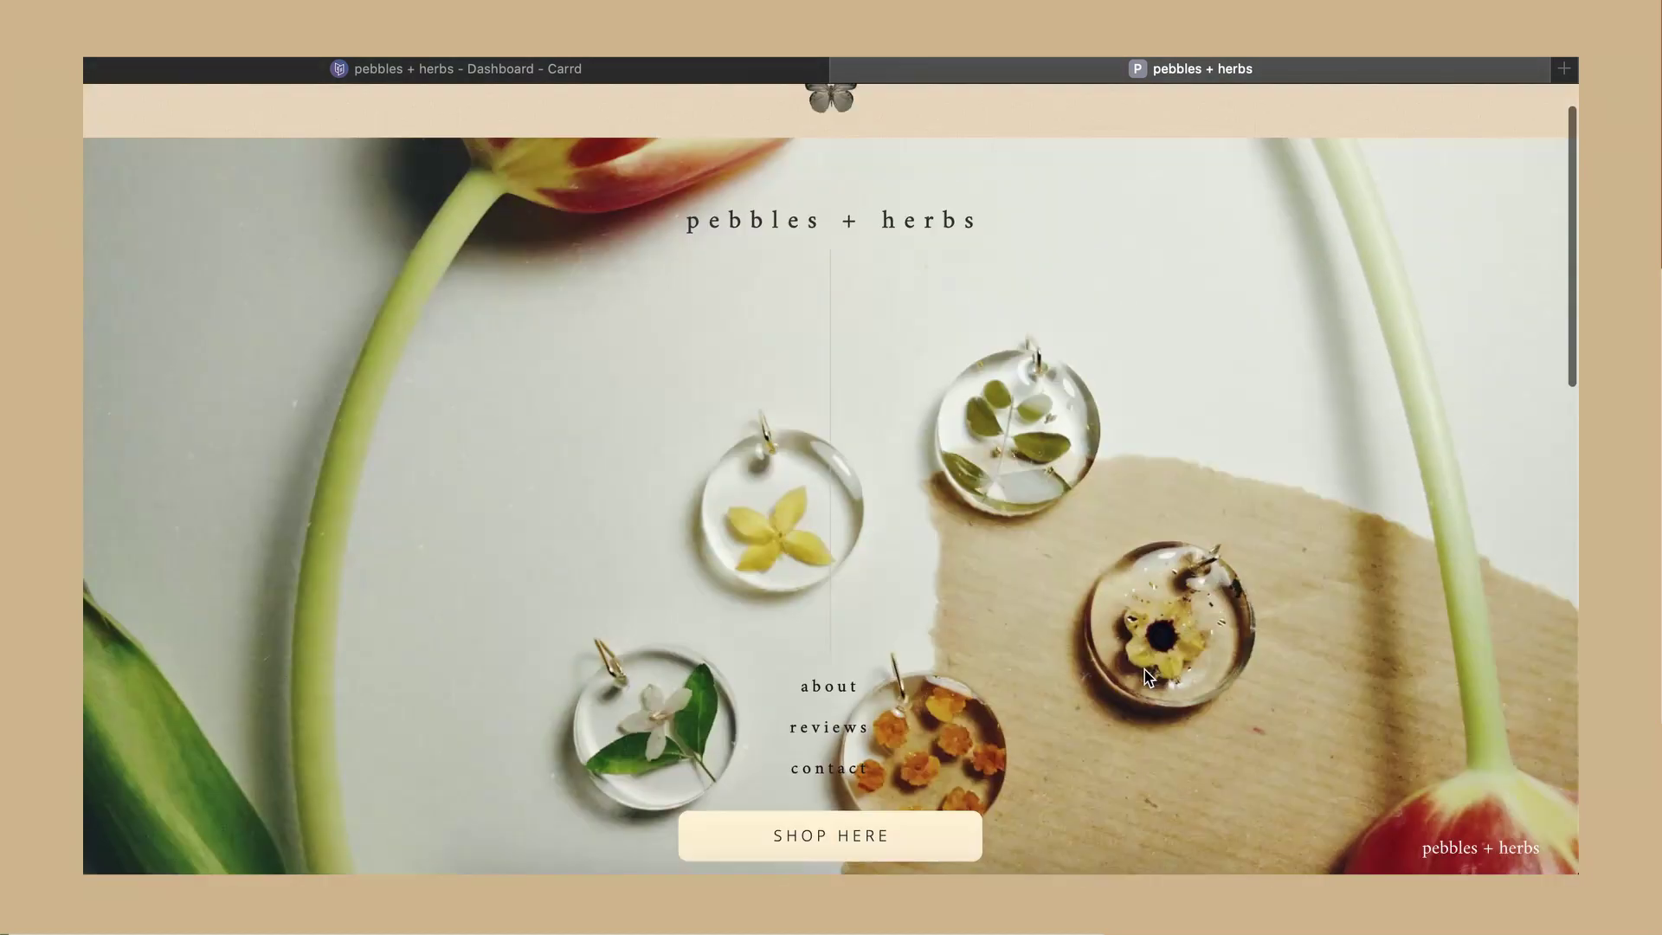
scroll(1147, 675, "down", 15)
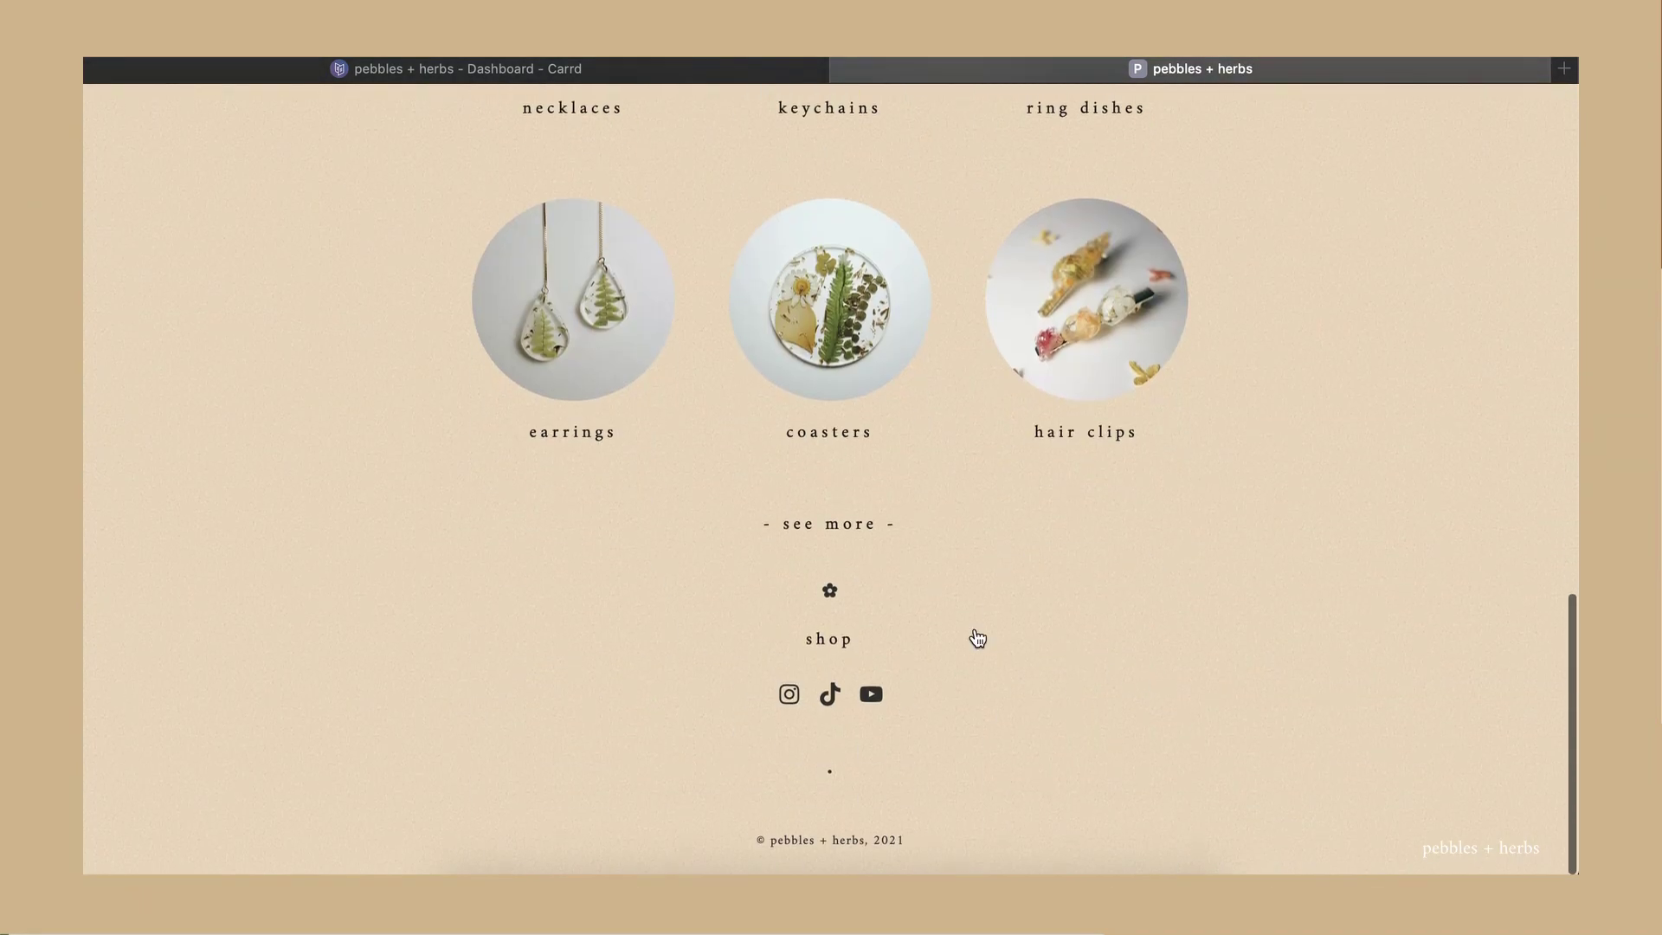